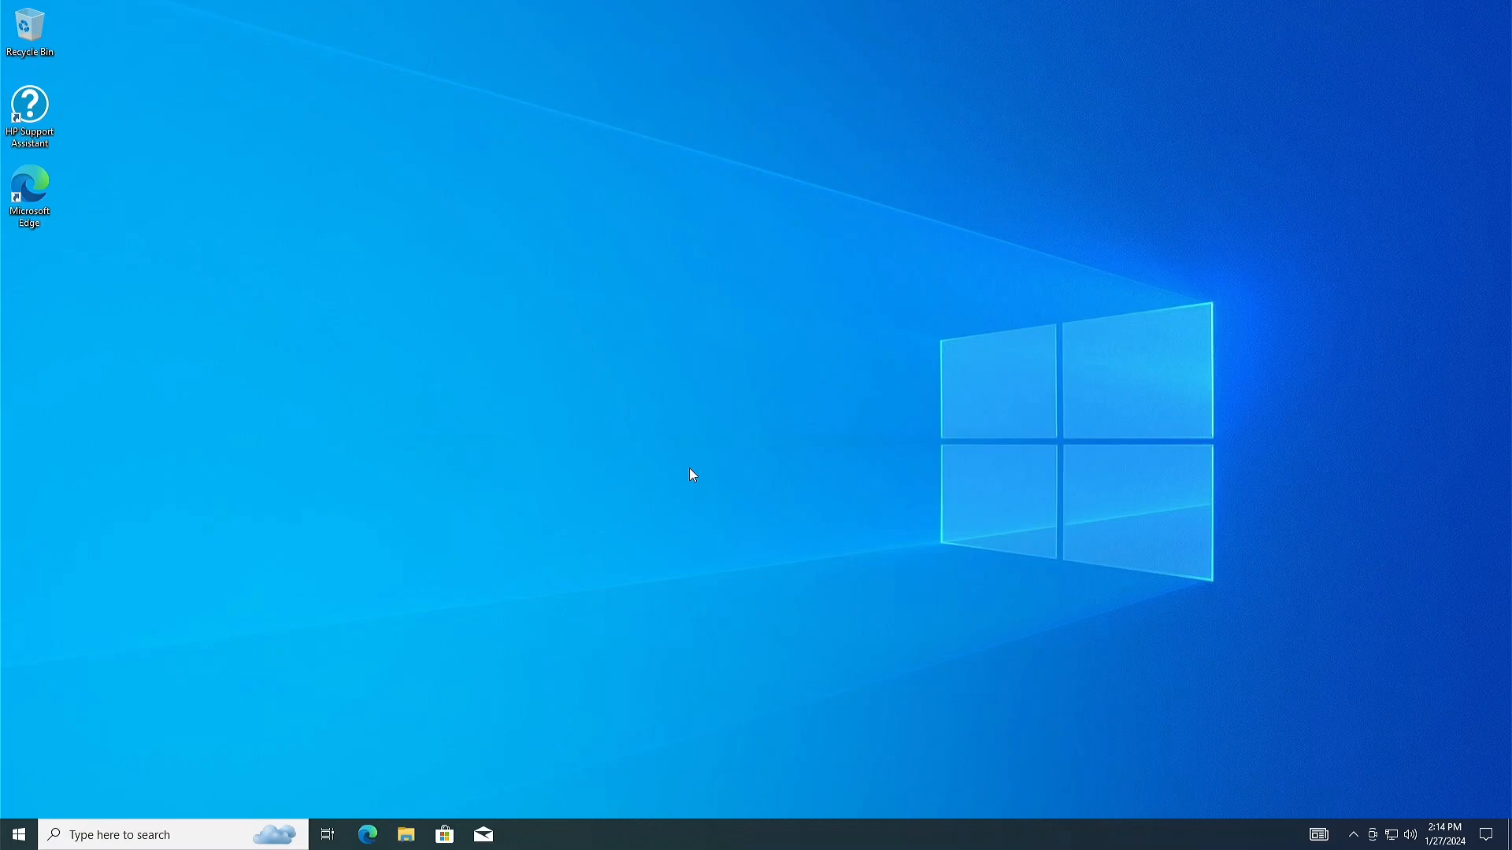
- Open the Windows Update settings and check for available updates
{"action": "left_click", "coordinate": [74, 833]}
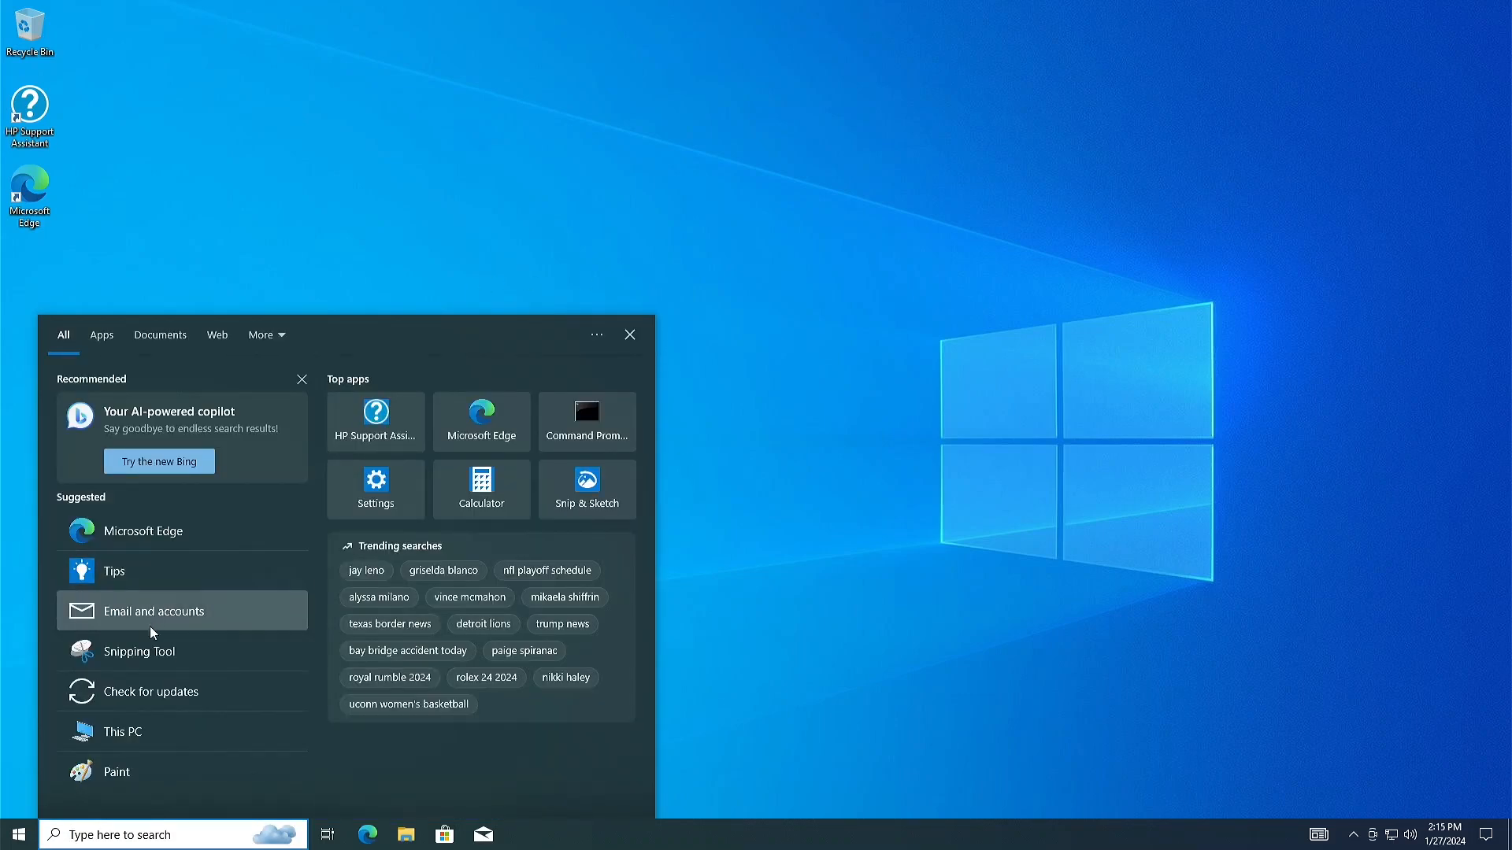
{"action": "left_click", "coordinate": [138, 693]}
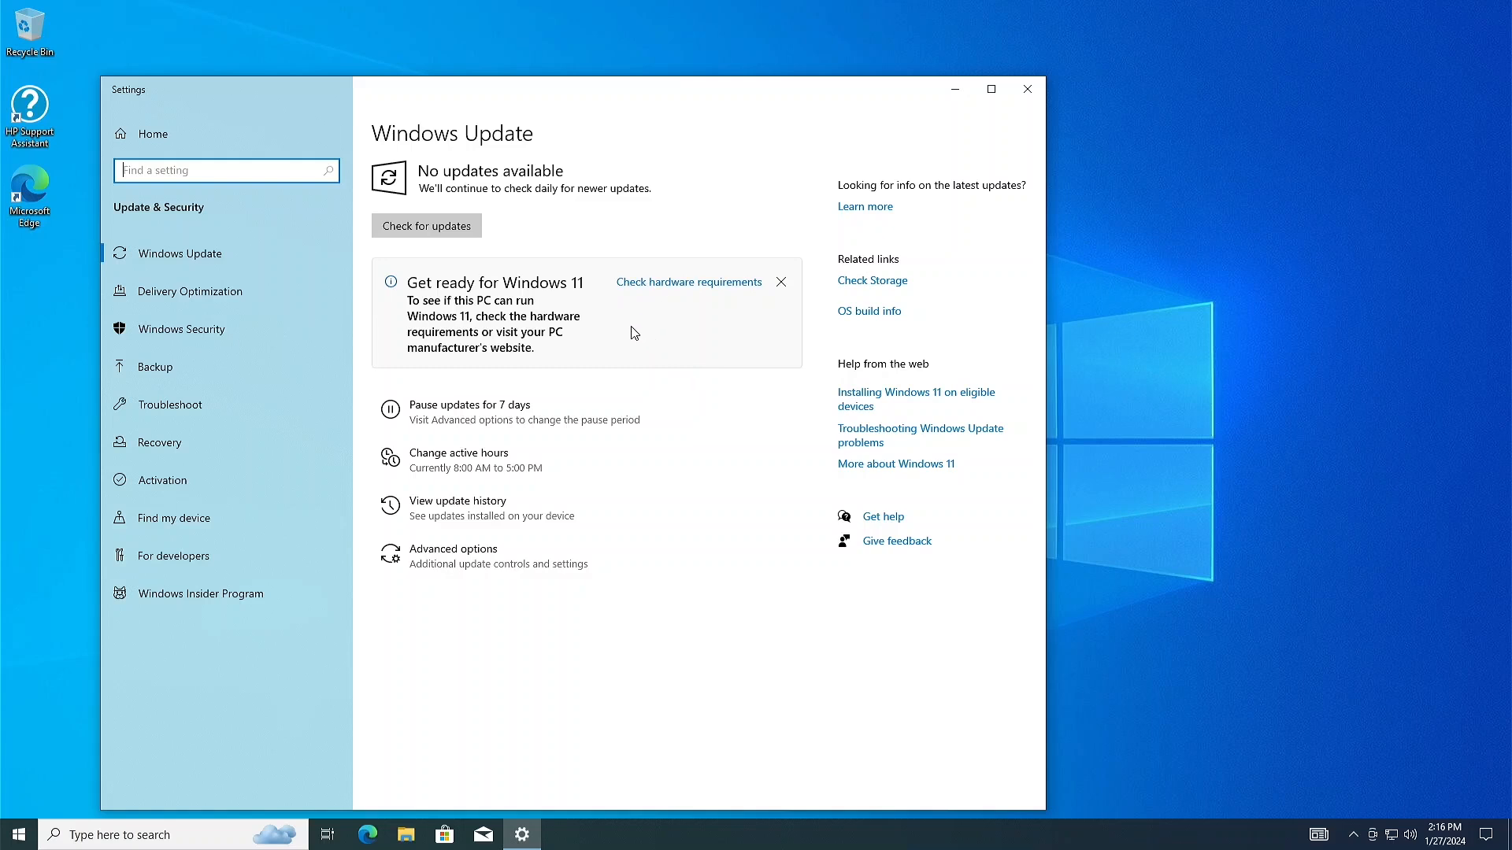
- Launch PC Health Check and check whether this PC meets the Windows 11 system requirements
{"action": "double_click", "coordinate": [12, 836]}
{"action": "left_click", "coordinate": [12, 835]}
{"action": "left_click", "coordinate": [12, 835]}
{"action": "left_click", "coordinate": [11, 834]}
{"action": "scroll", "coordinate": [194, 551], "scroll_direction": "down", "scroll_amount": 10}
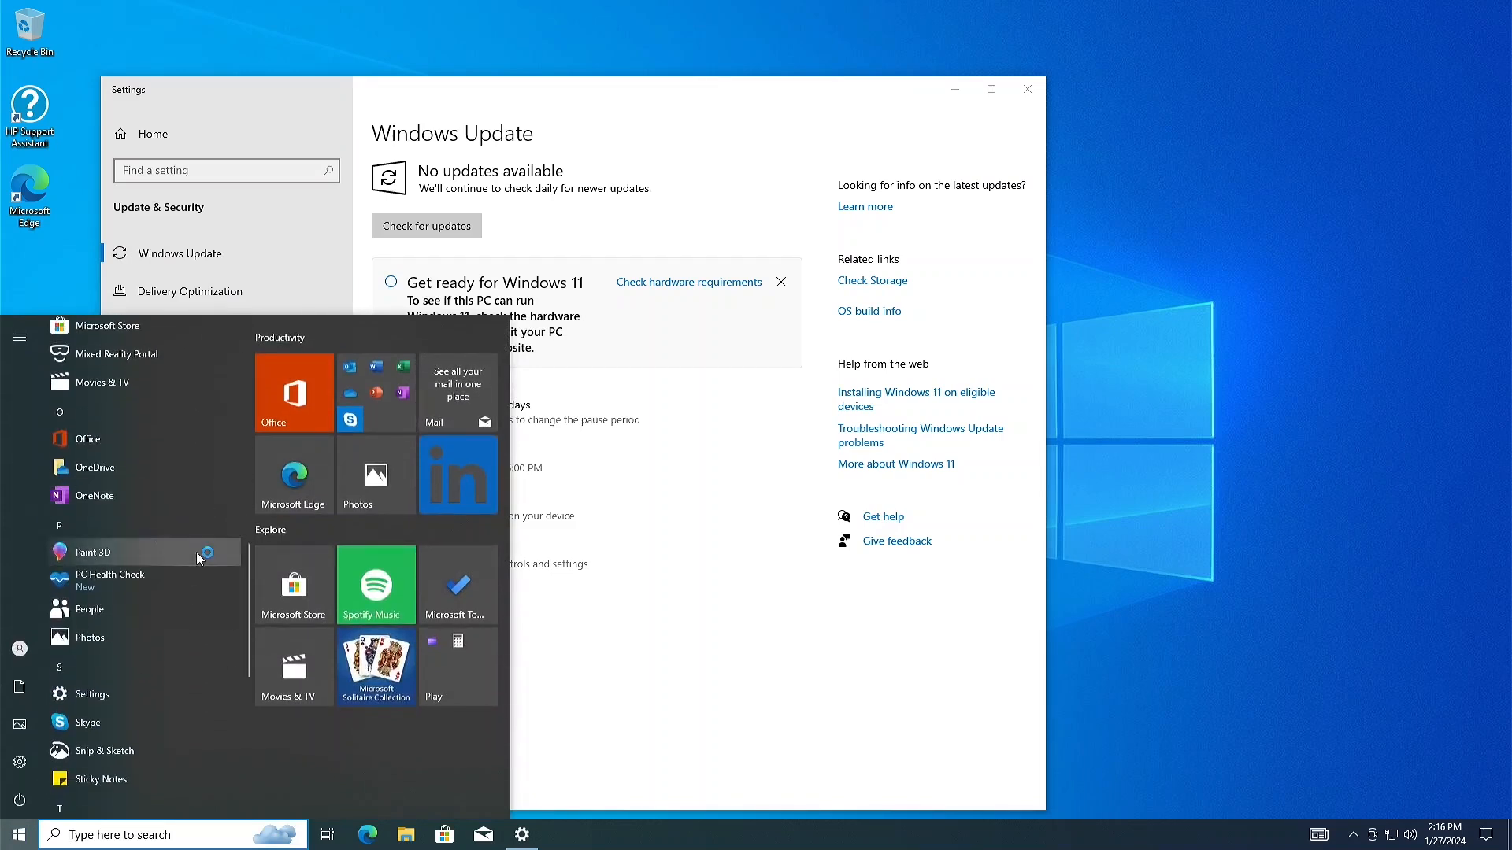
{"action": "left_click", "coordinate": [119, 583]}
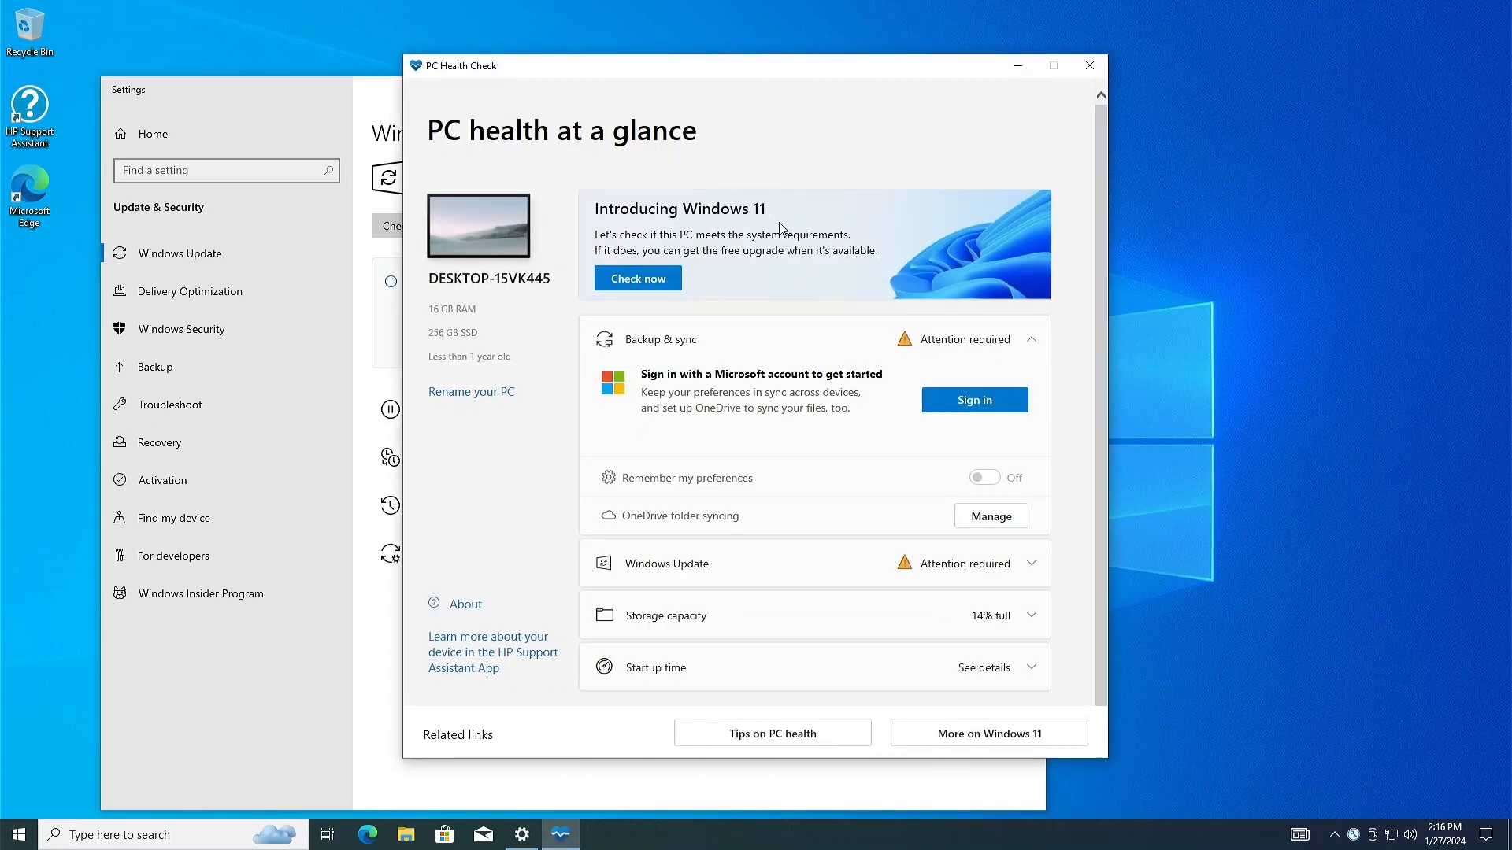
{"action": "left_click", "coordinate": [638, 280]}
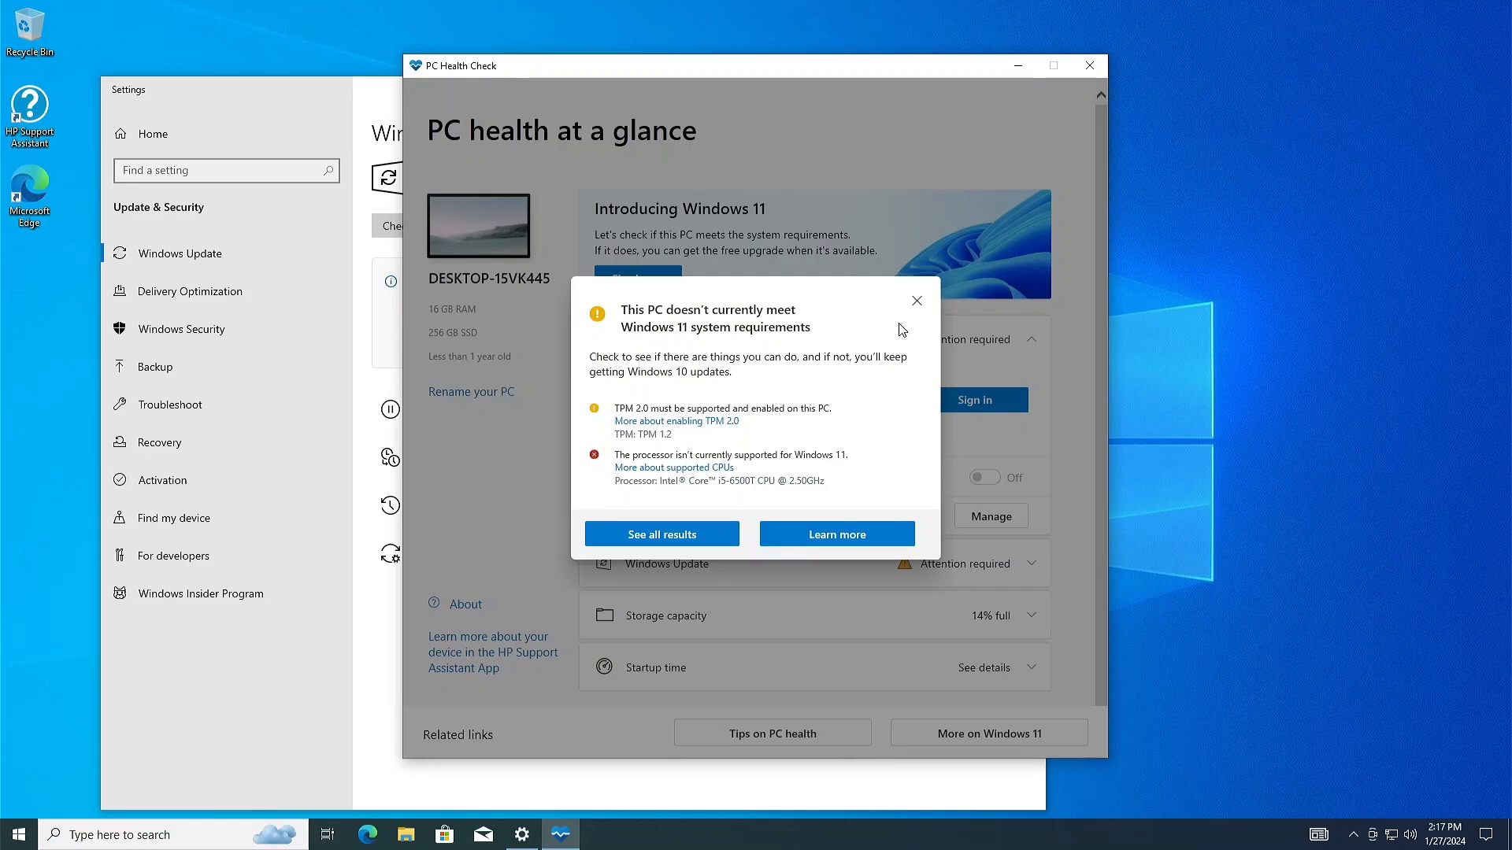
- Dismiss the compatibility results and close both PC Health Check and the Settings window
{"action": "left_click", "coordinate": [915, 302]}
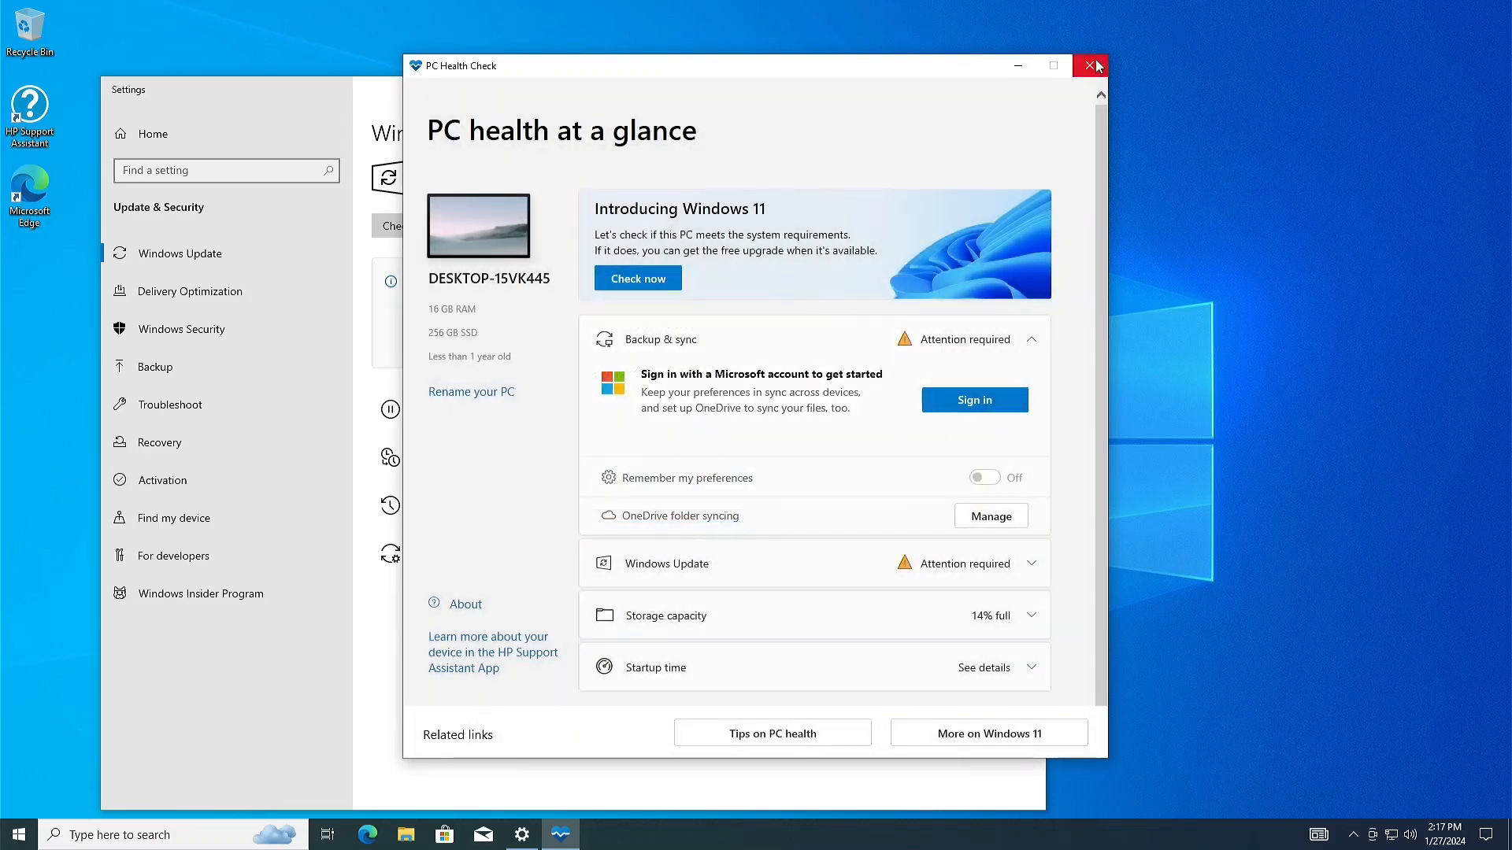
{"action": "left_click", "coordinate": [1093, 60]}
{"action": "left_click", "coordinate": [240, 172]}
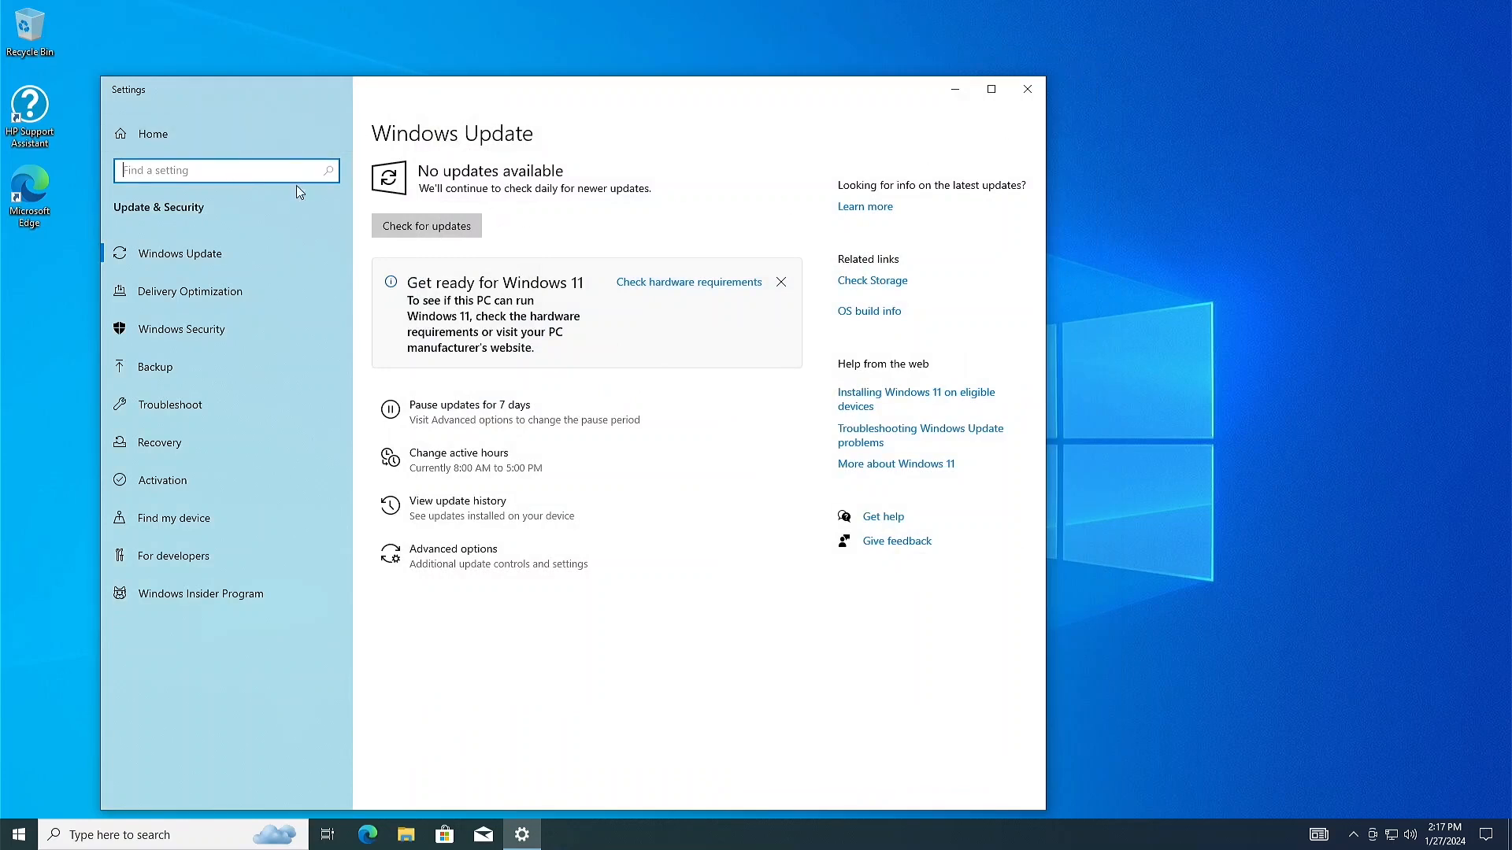
{"action": "left_click", "coordinate": [1028, 89]}
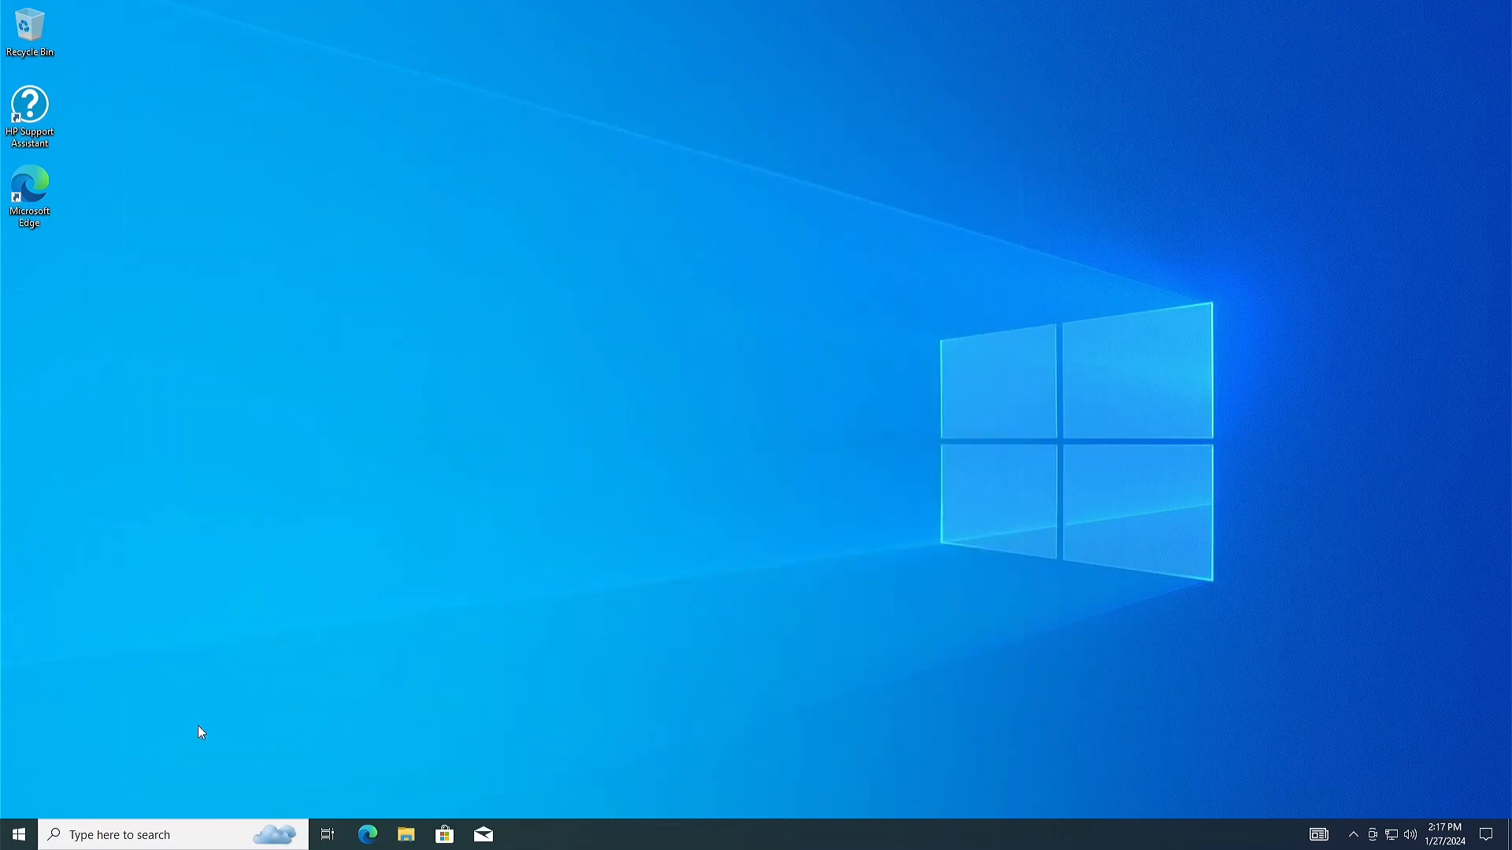
- Open the system settings, search them for "tpm", and view the security processor details under Device security
{"action": "right_click", "coordinate": [30, 838]}
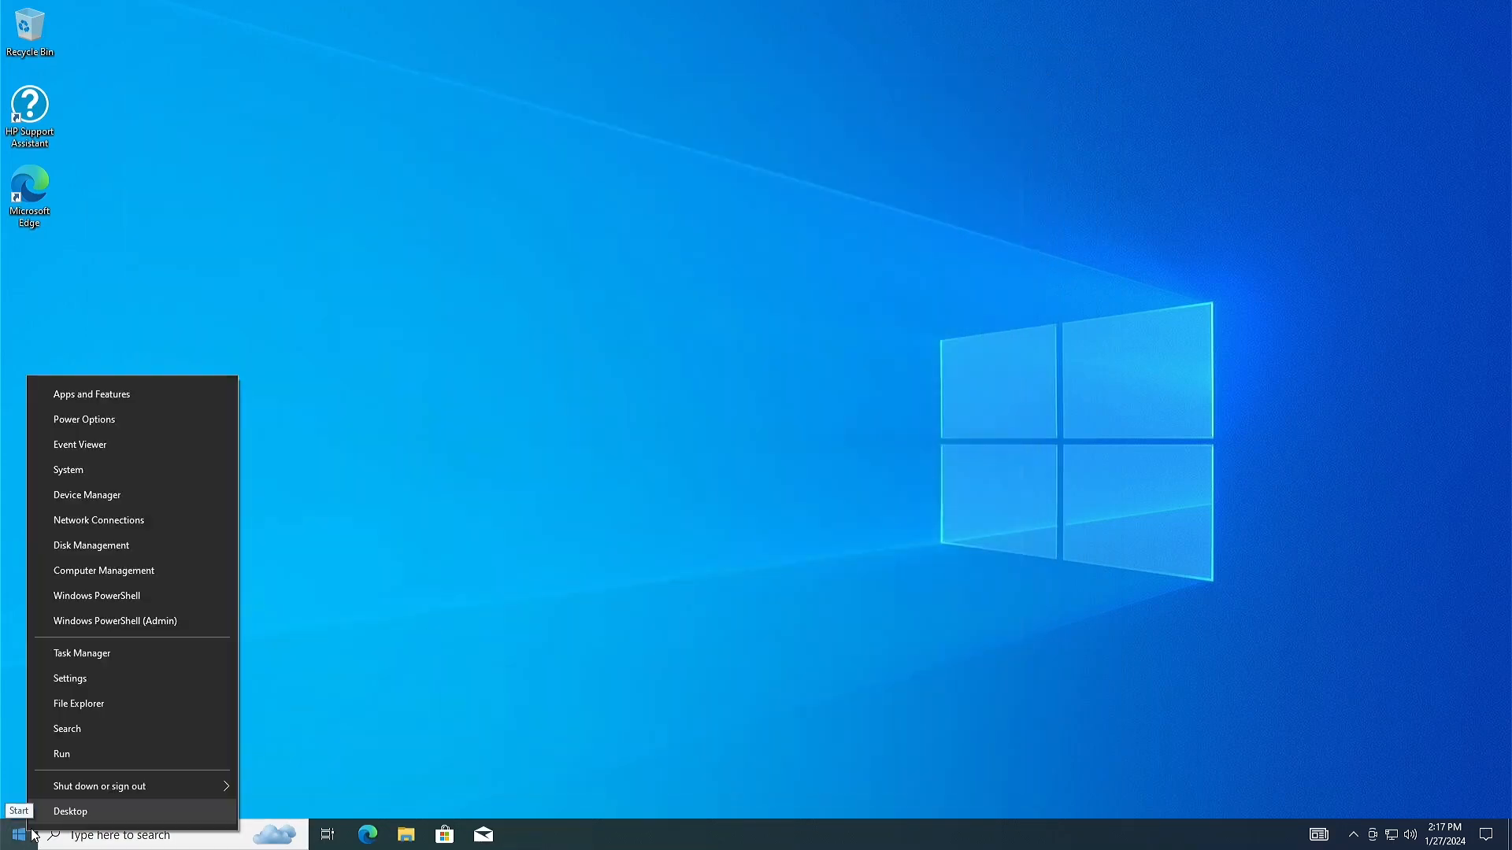
{"action": "left_click", "coordinate": [68, 470]}
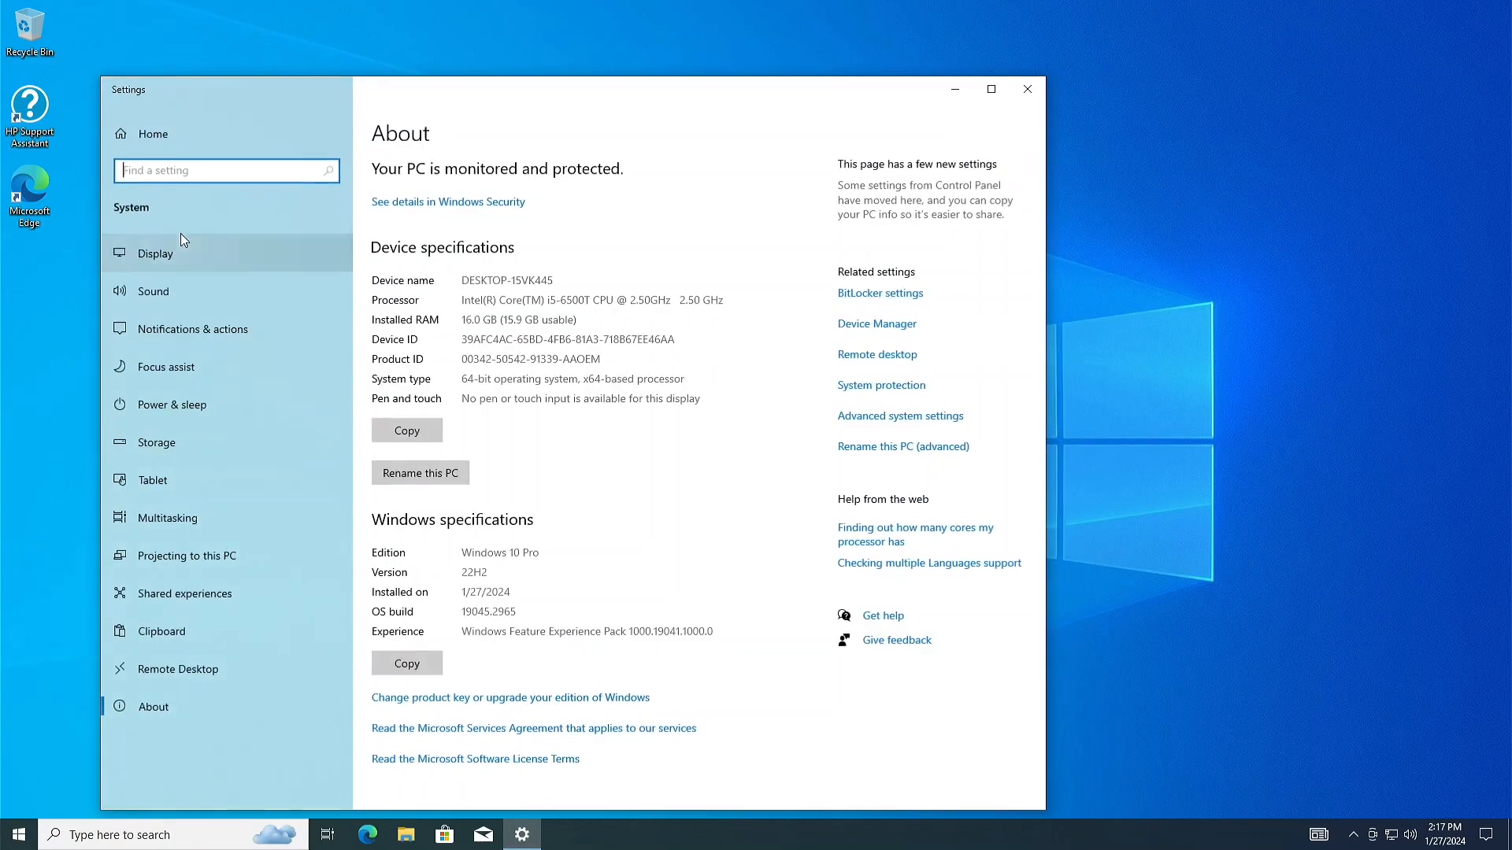
{"action": "type", "text": "tpm"}
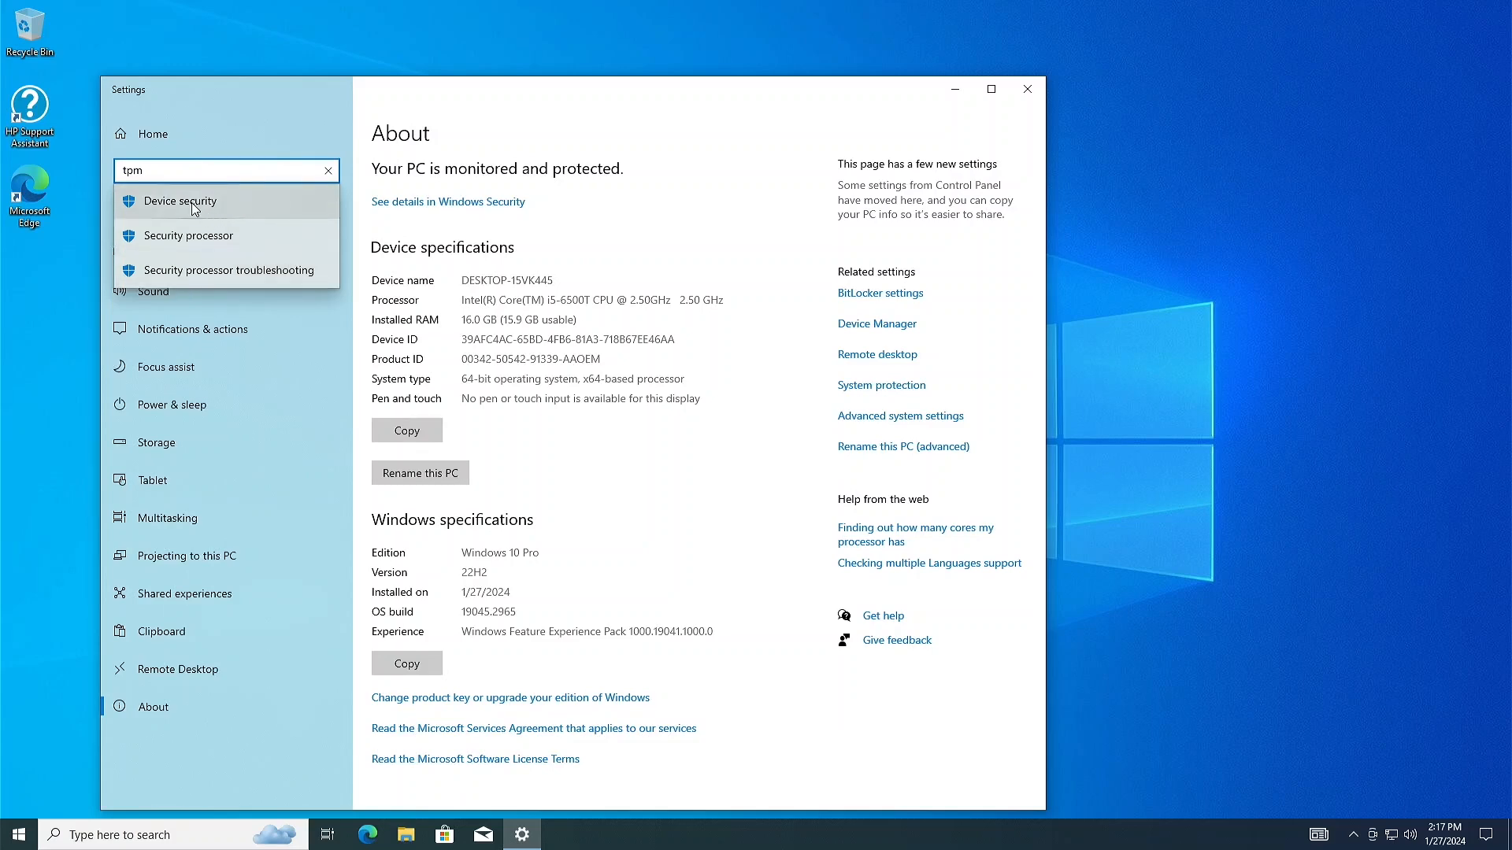
{"action": "left_click", "coordinate": [192, 203]}
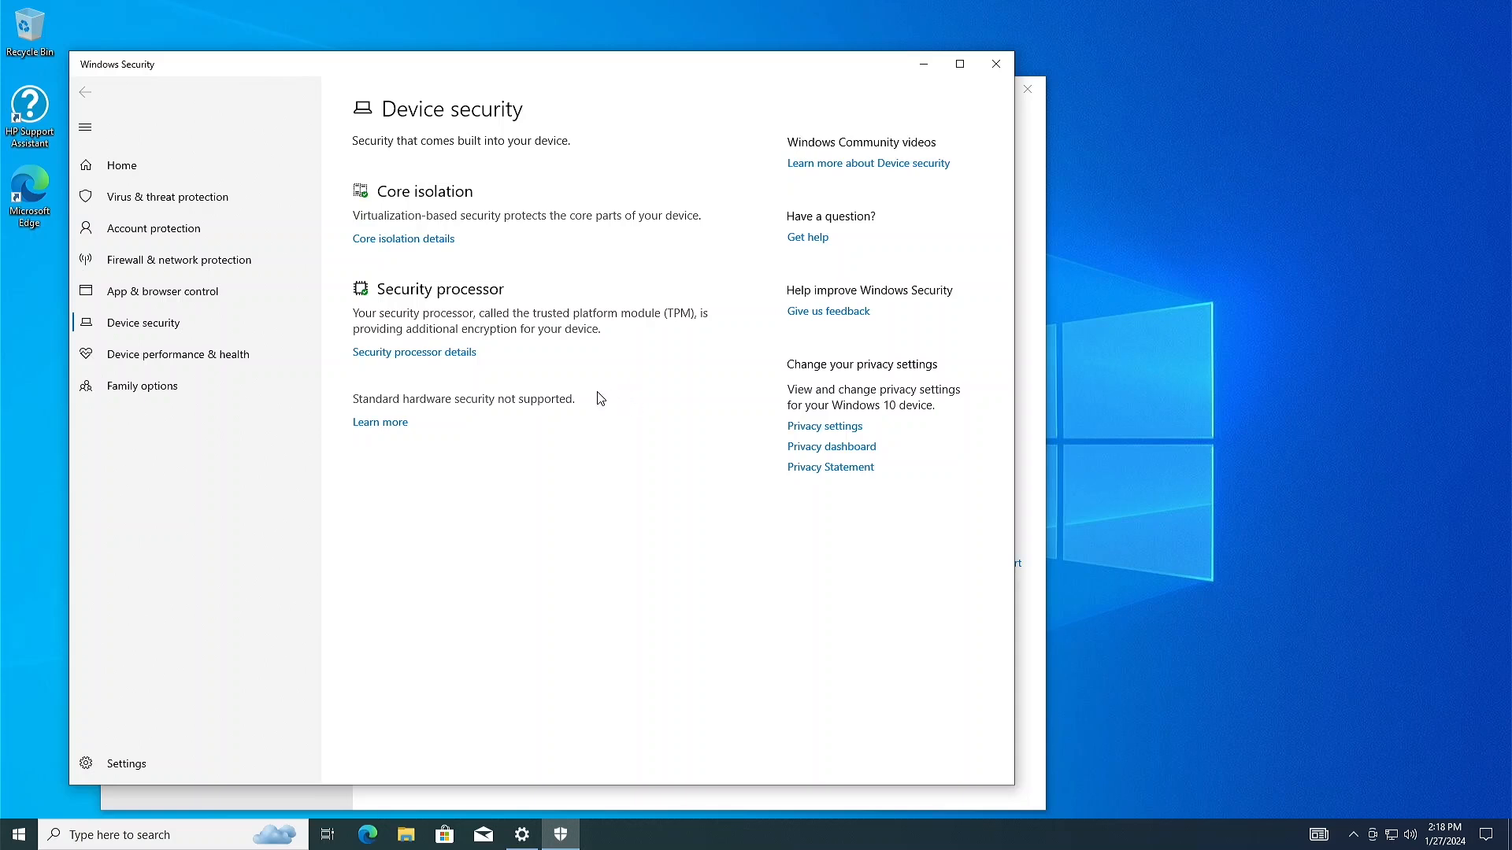
{"action": "left_click", "coordinate": [372, 352]}
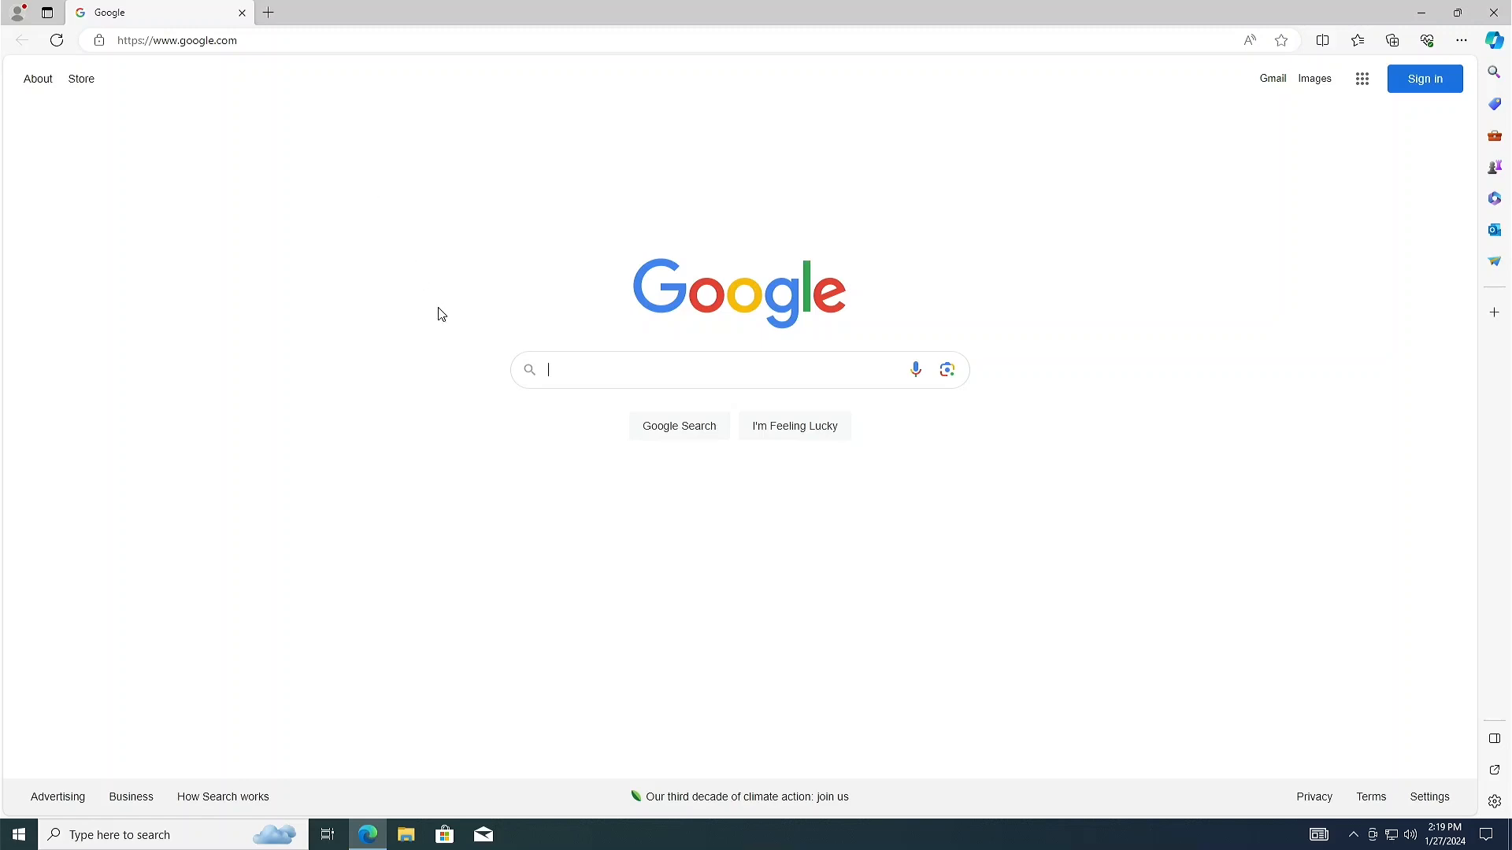
- Search Google for "elitedesk 800 tpm update" and open HP's support page on the HP TPM Configuration Utility
{"action": "type", "text": "elit"}
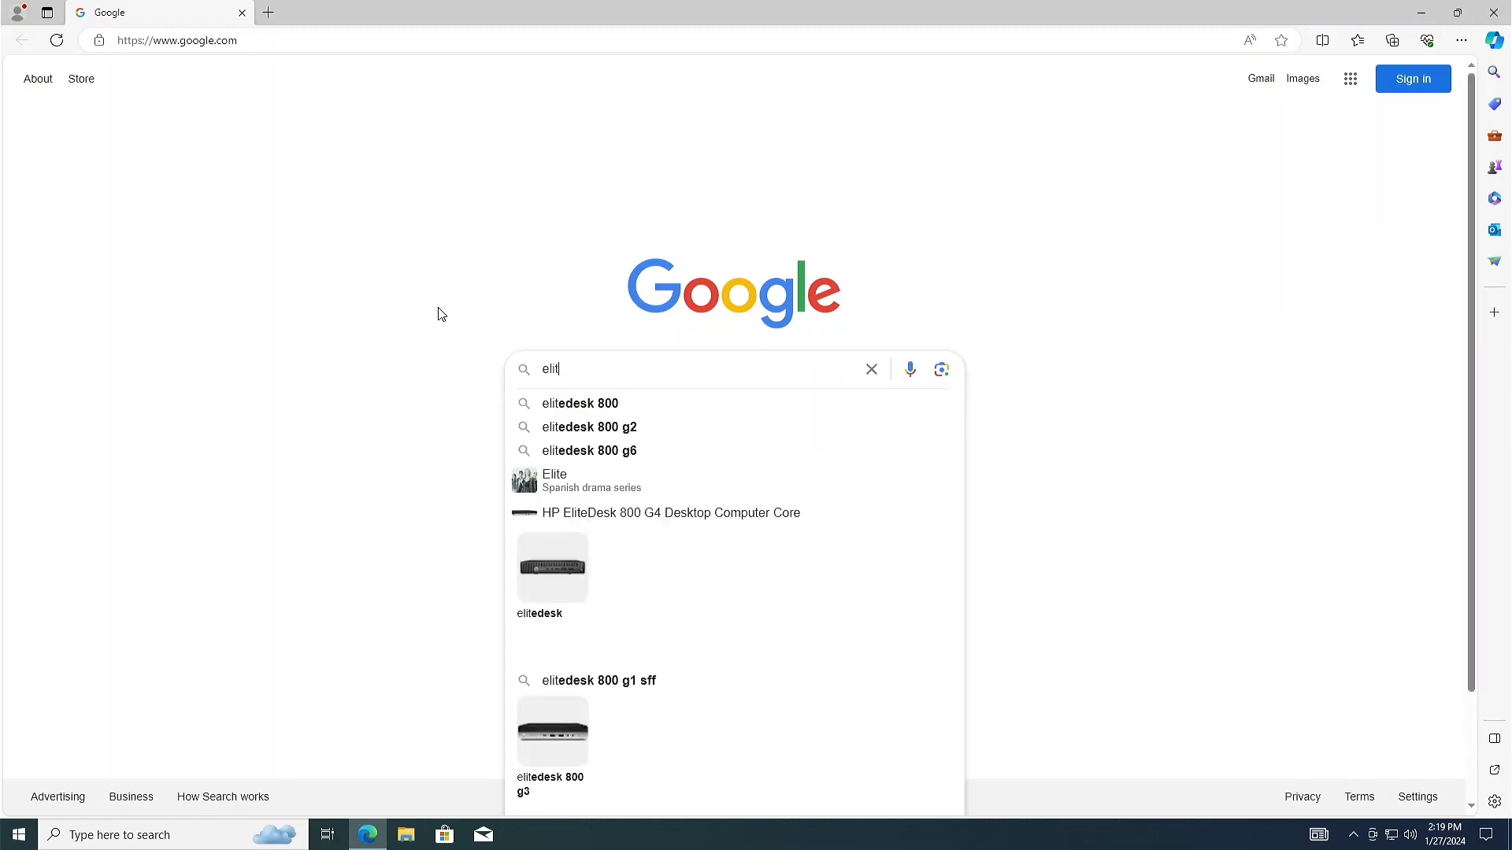
{"action": "type", "text": "edes"}
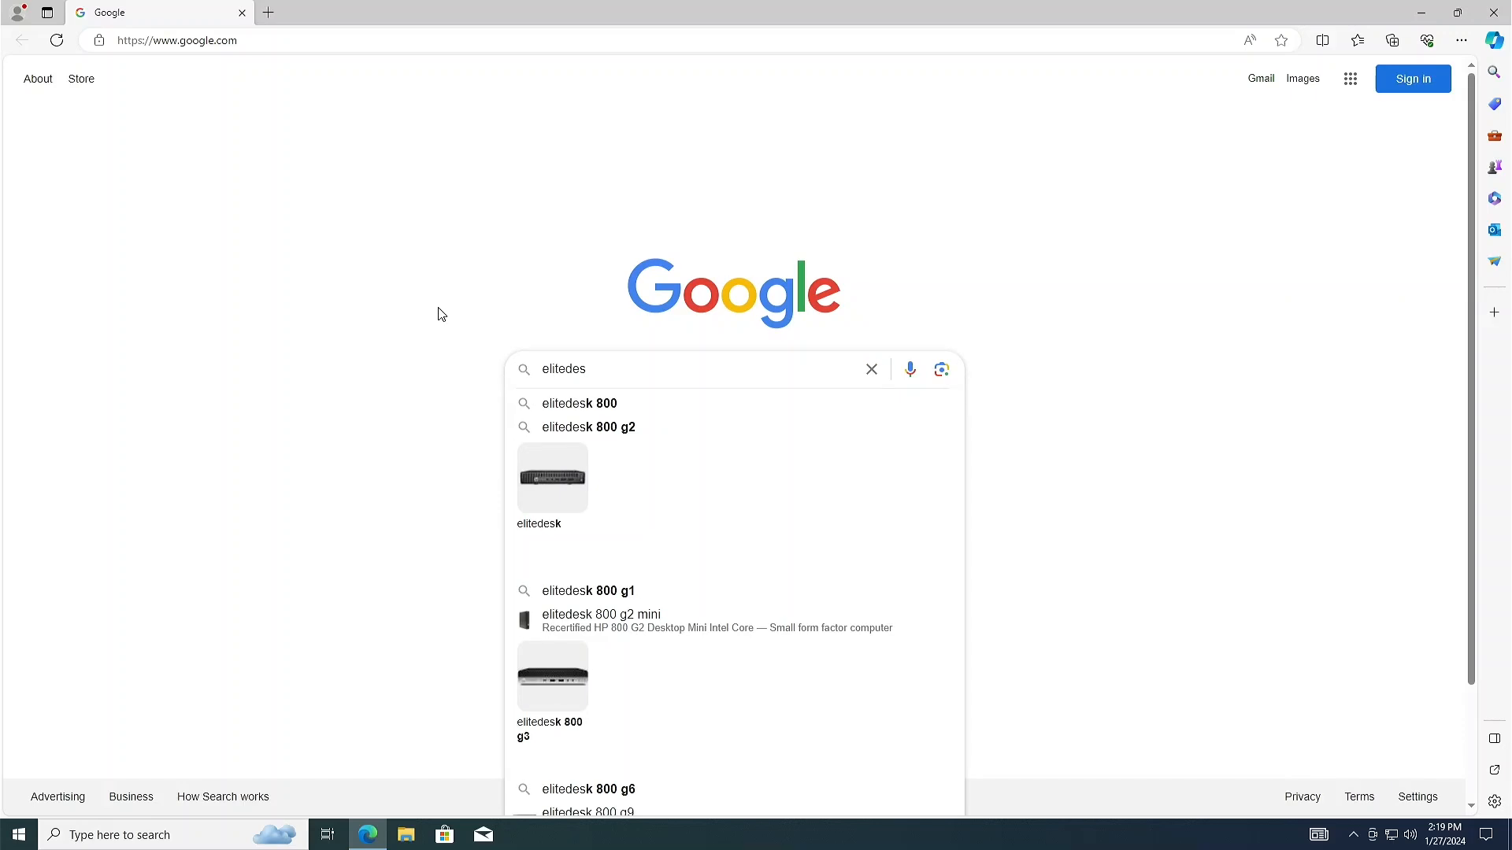
{"action": "type", "text": "k 800 "}
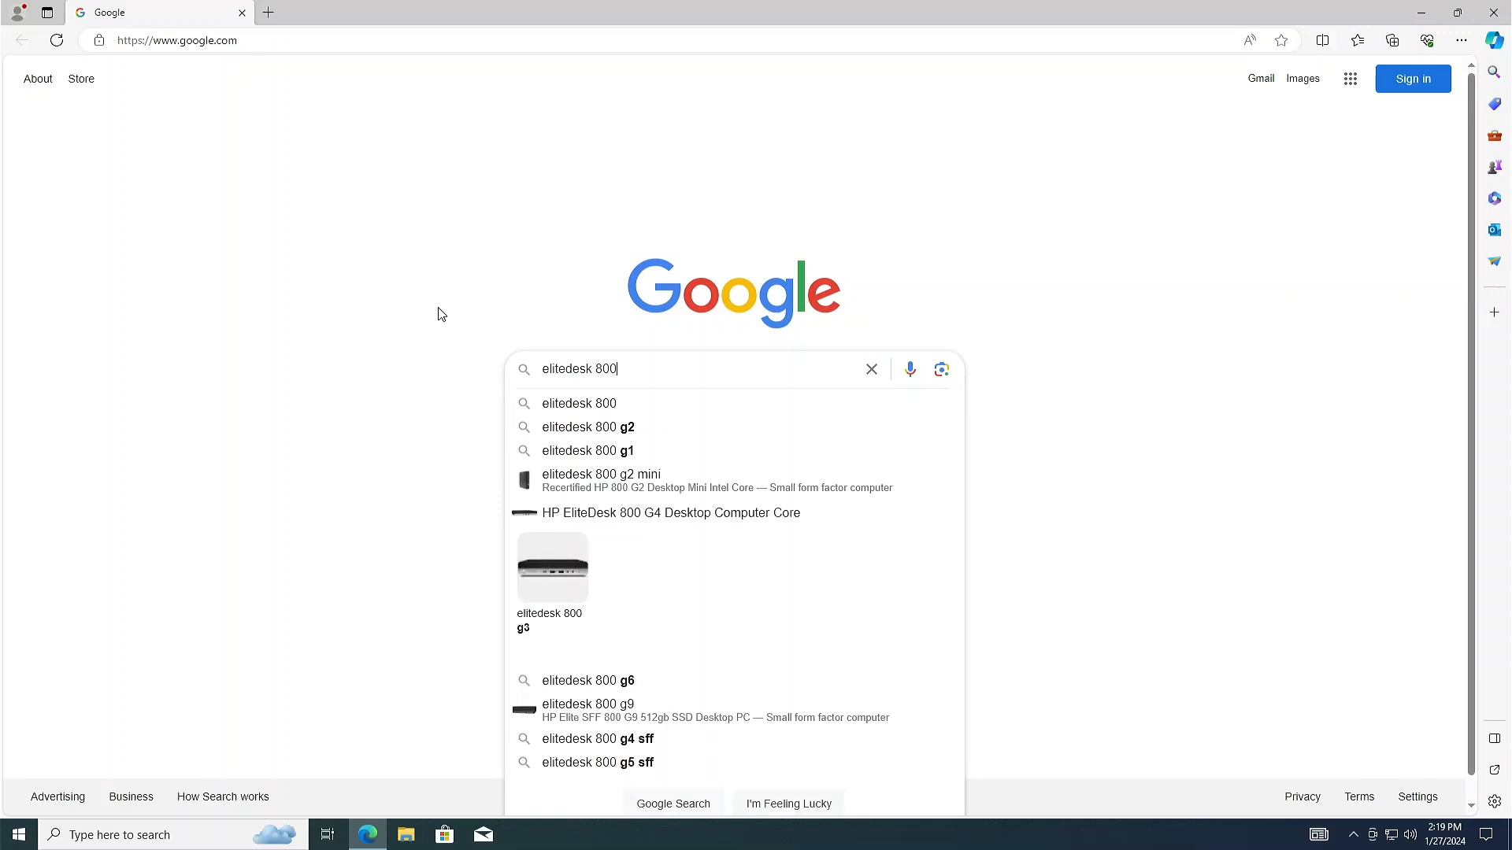
{"action": "type", "text": "tpm"}
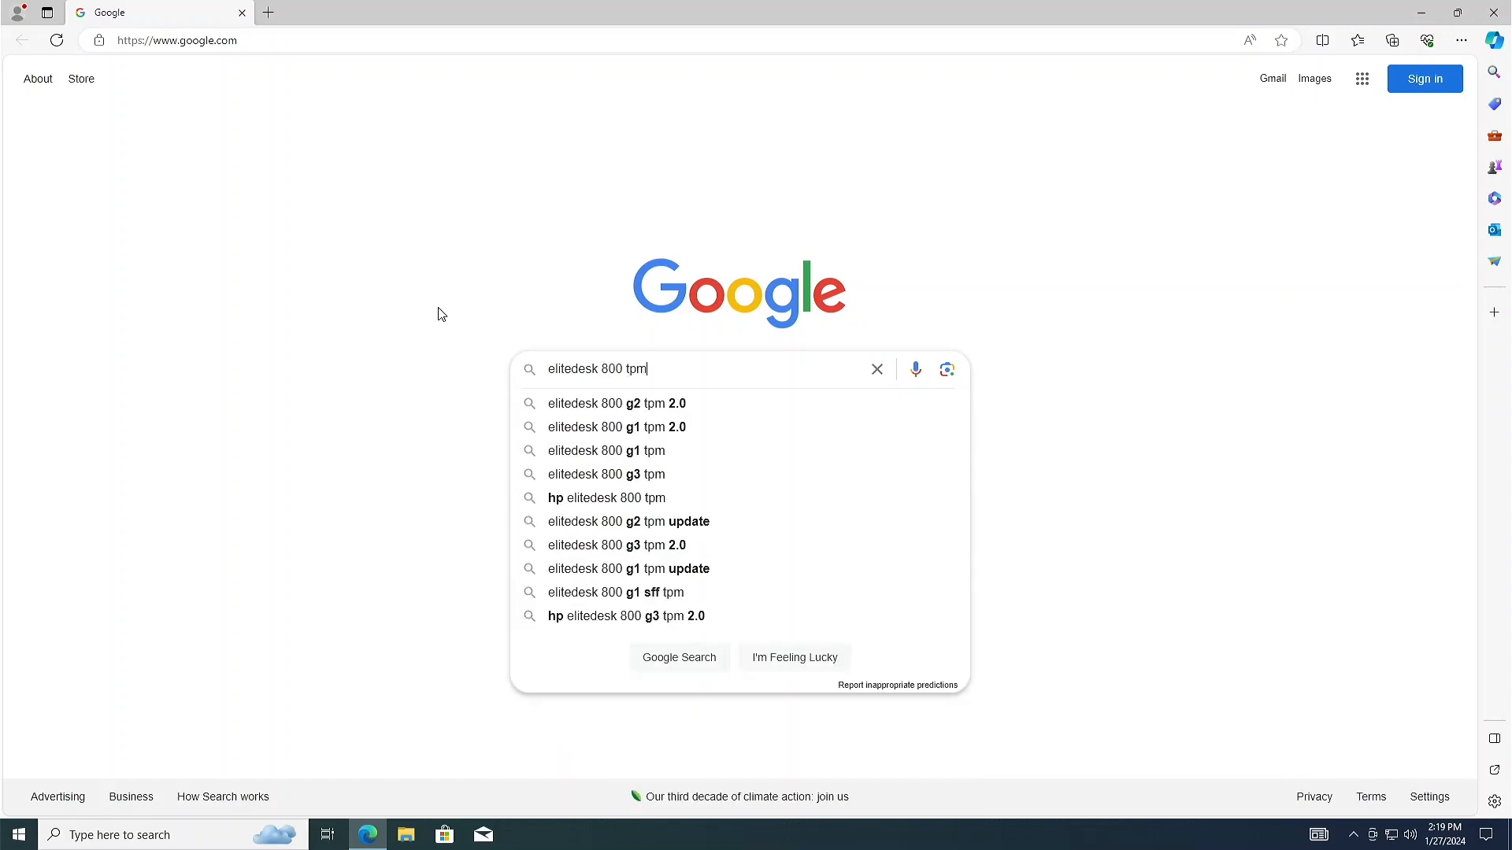
{"action": "type", "text": " update"}
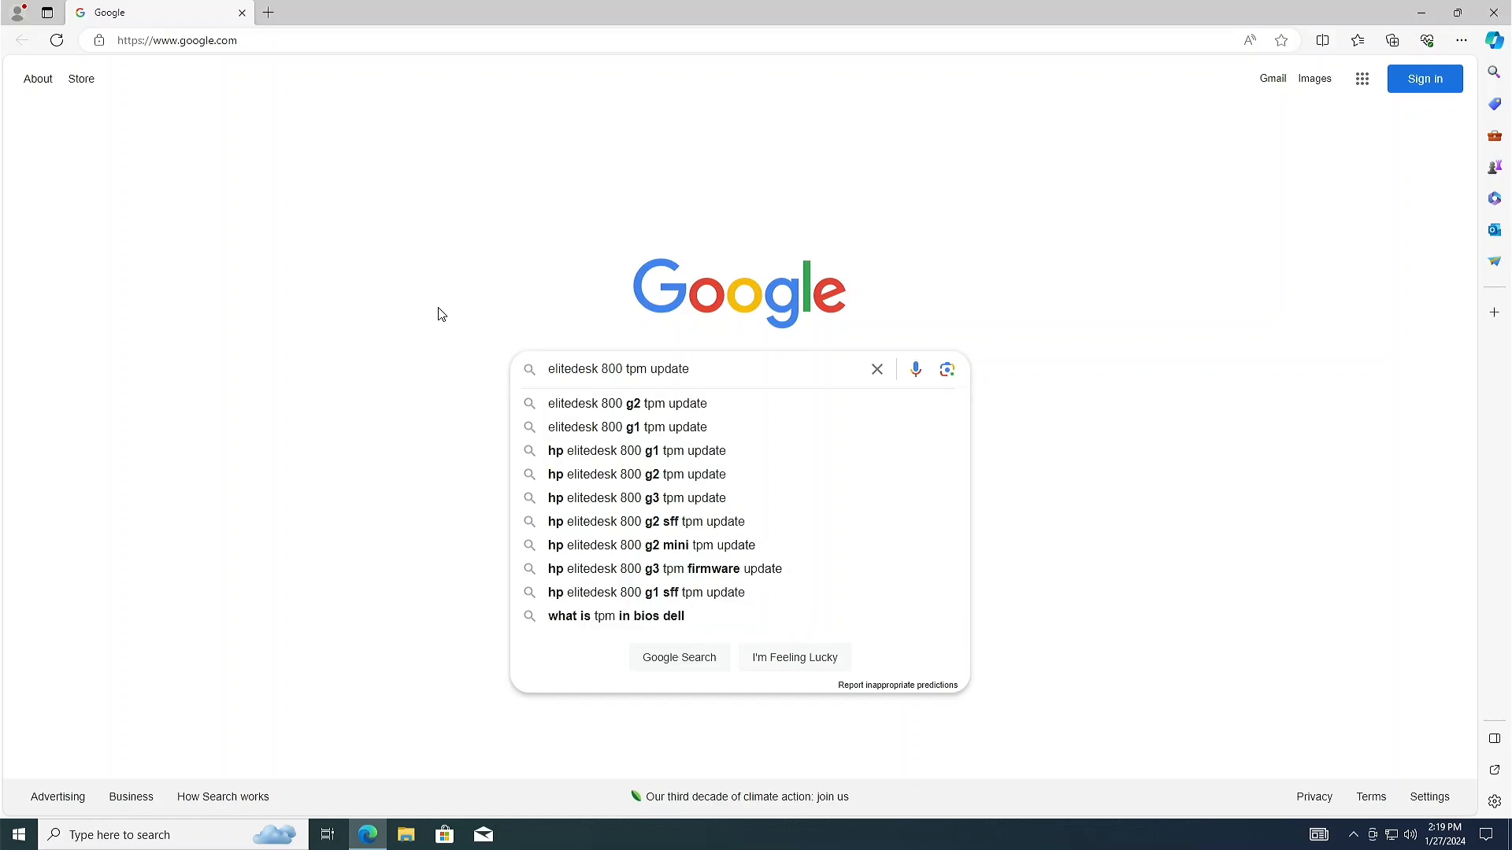
{"action": "key", "text": "Return"}
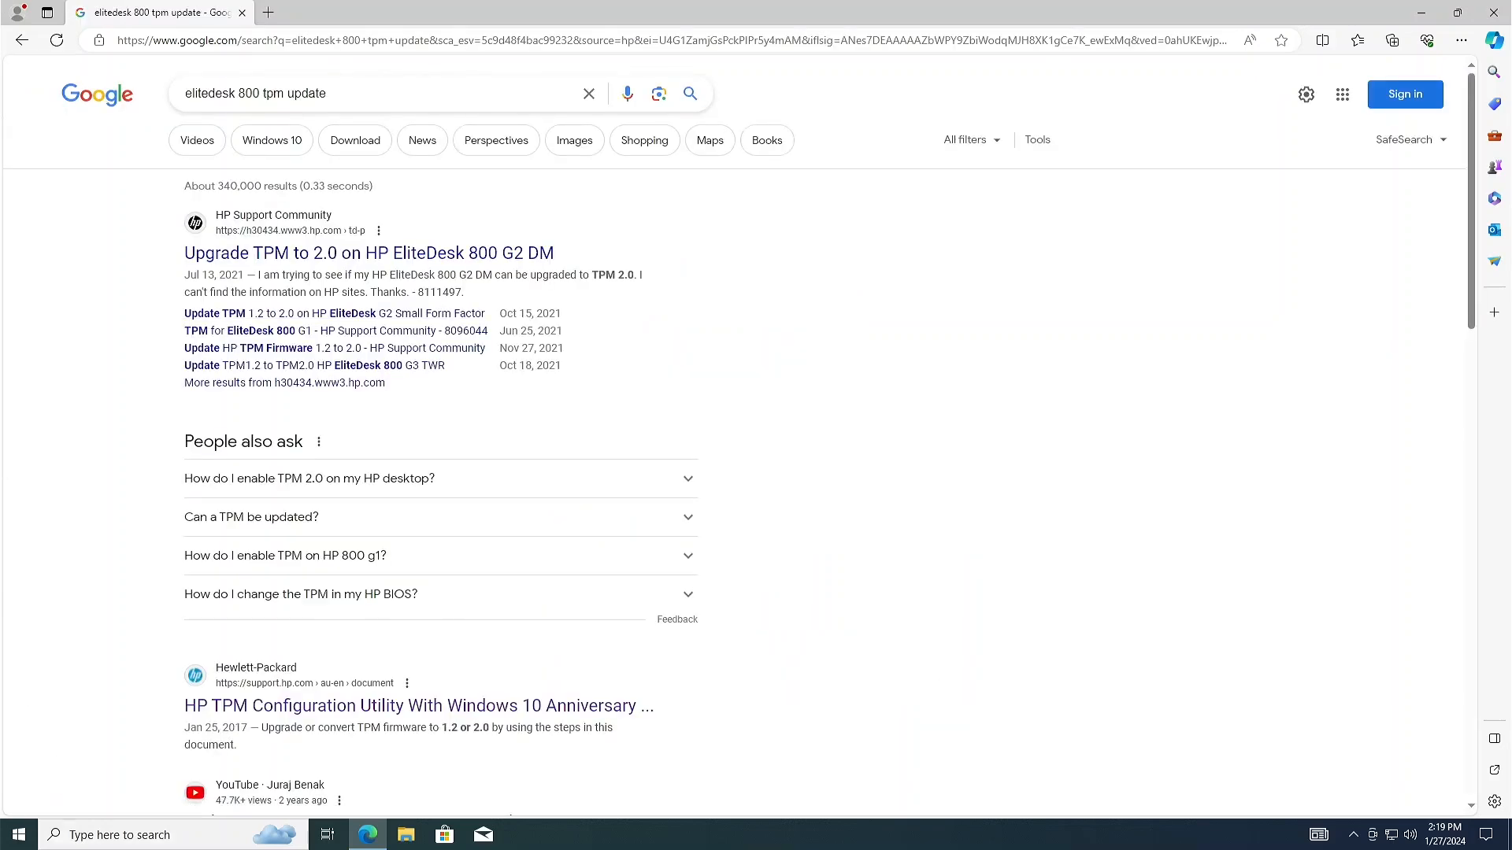
{"action": "scroll", "coordinate": [230, 594], "scroll_direction": "down", "scroll_amount": 1}
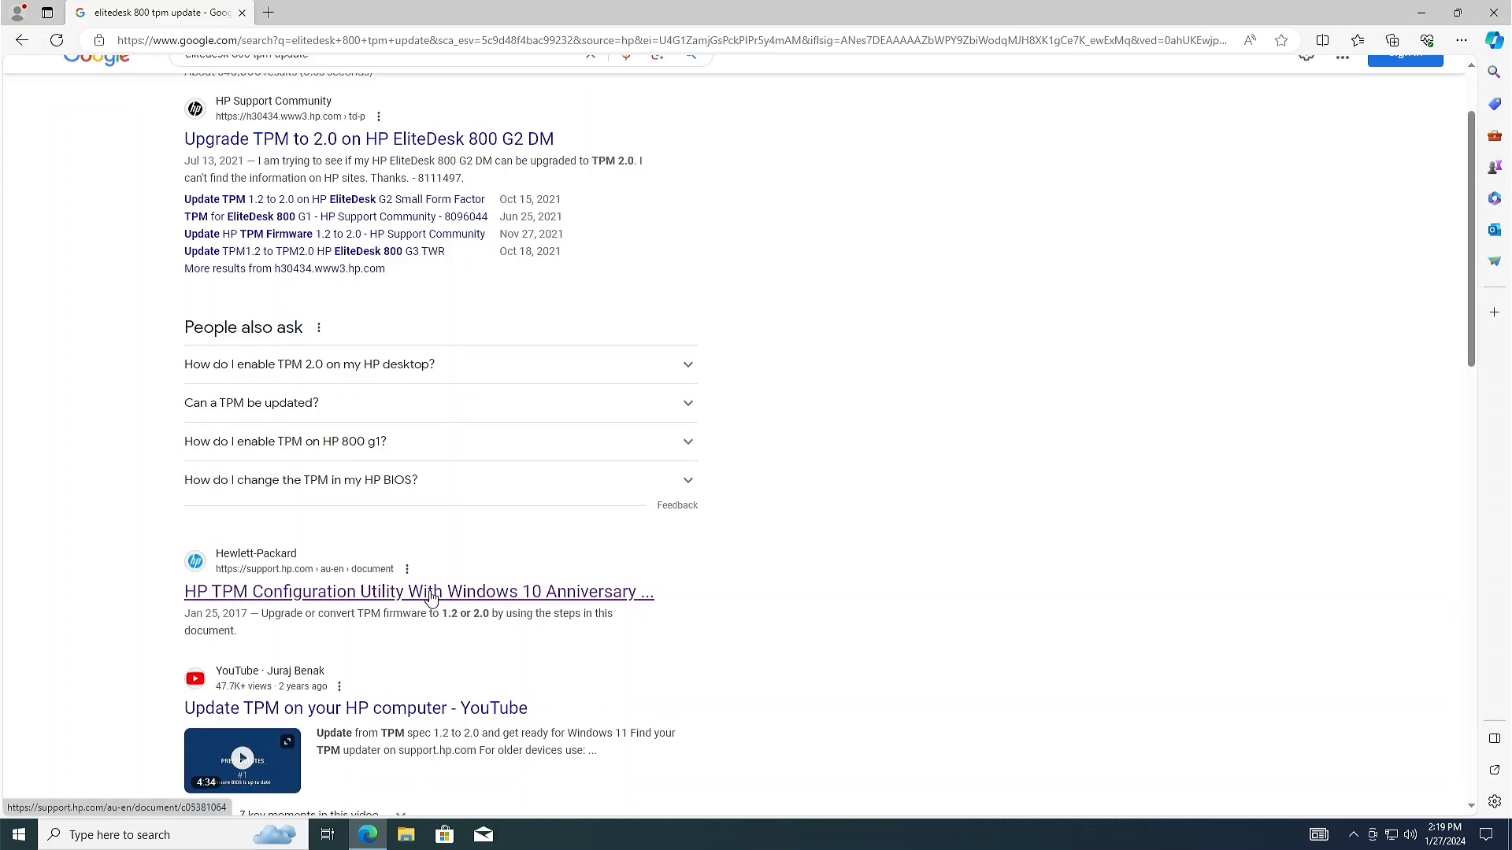
{"action": "left_click", "coordinate": [335, 592]}
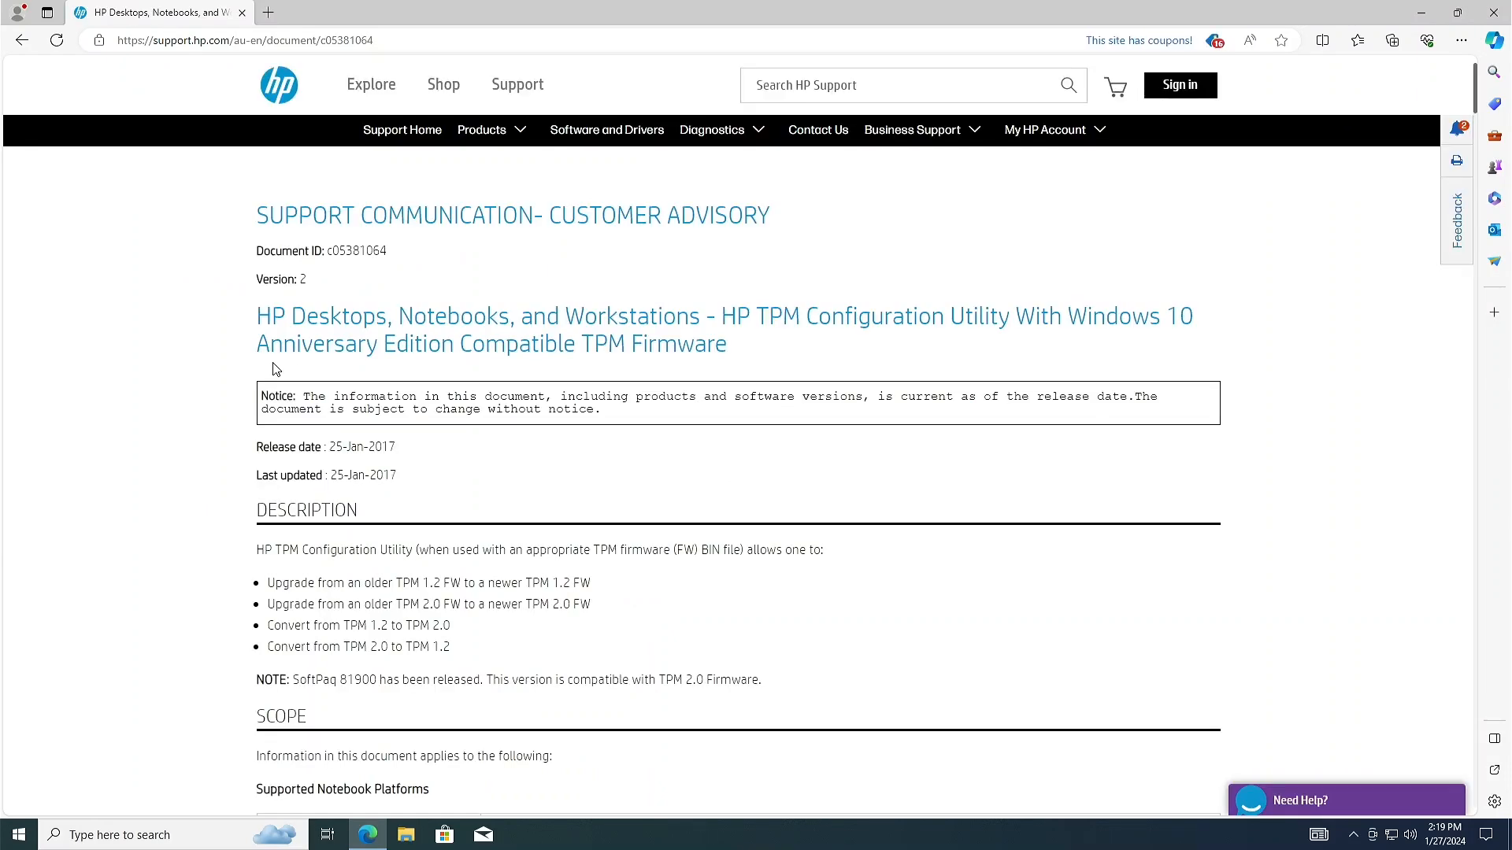
- Review the HP advisory's supported platforms, compatibility notes, instructions and command-line options
{"action": "scroll", "coordinate": [243, 388], "scroll_direction": "down", "scroll_amount": 15}
{"action": "scroll", "coordinate": [243, 394], "scroll_direction": "down", "scroll_amount": 10}
{"action": "scroll", "coordinate": [245, 386], "scroll_direction": "down", "scroll_amount": 12}
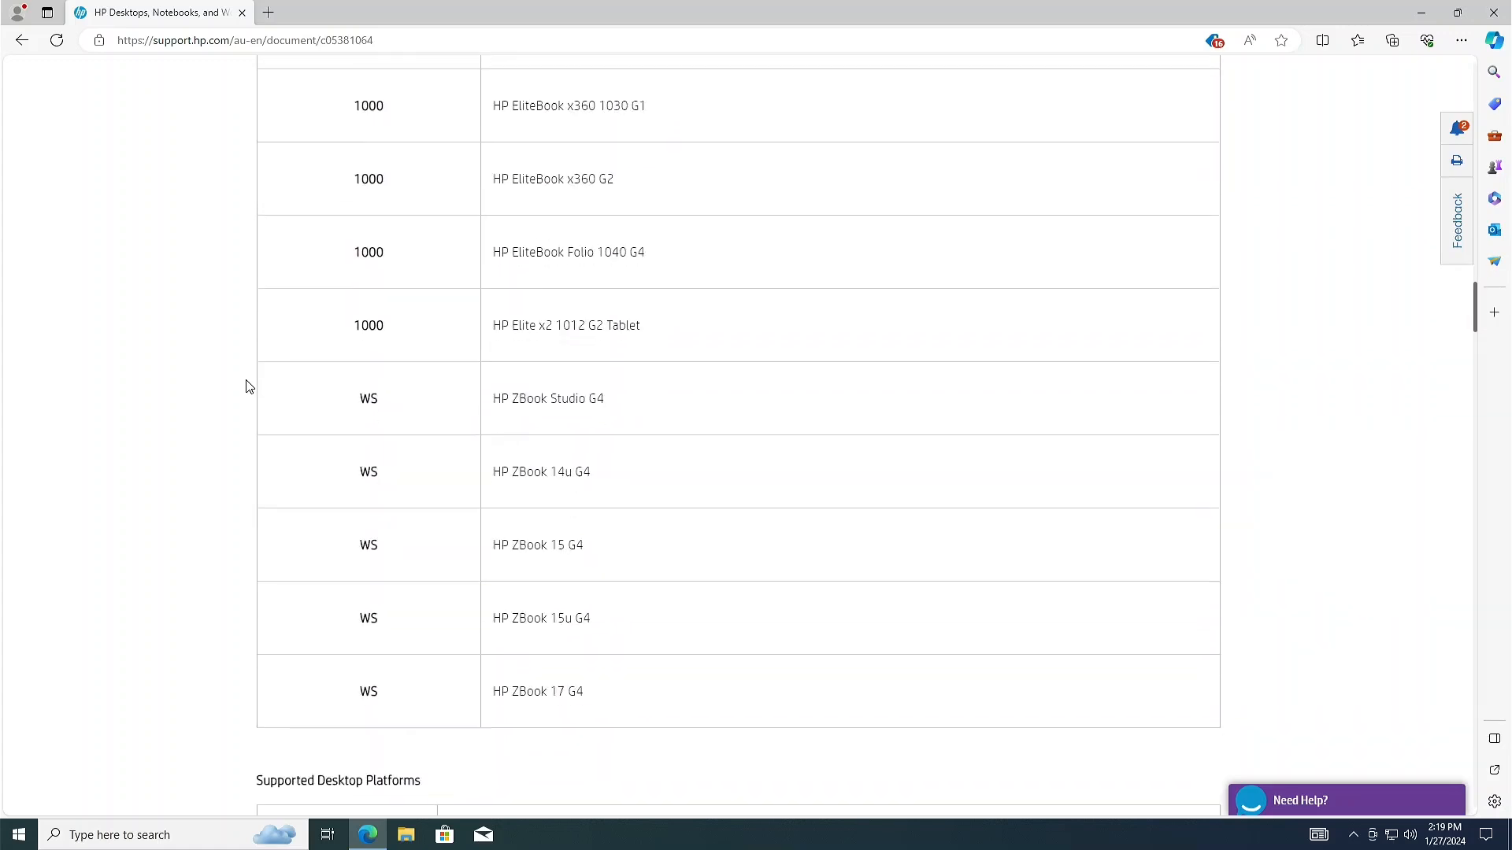
{"action": "scroll", "coordinate": [247, 386], "scroll_direction": "down", "scroll_amount": 6}
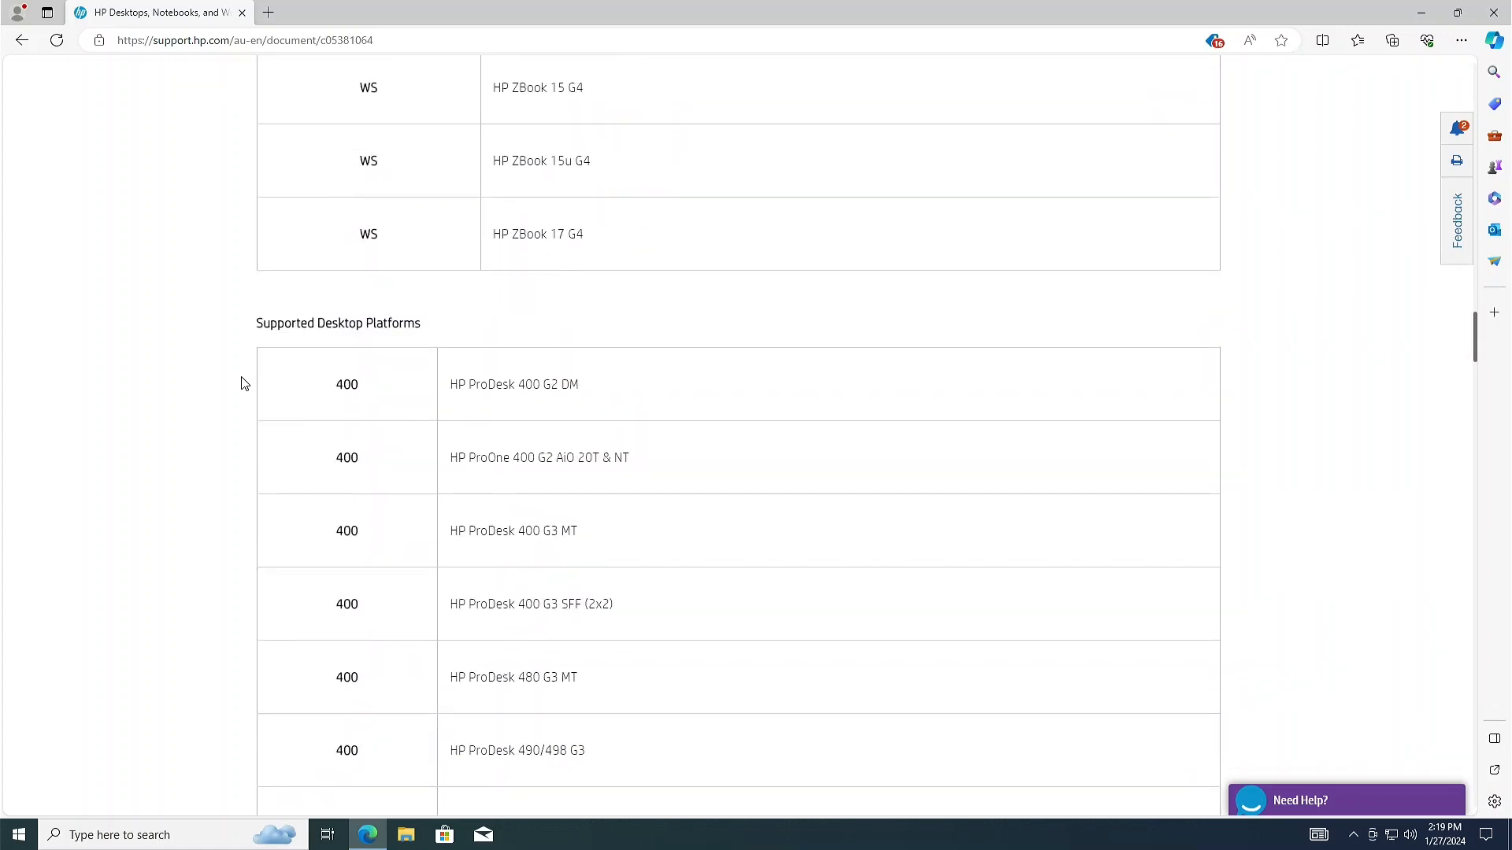
{"action": "scroll", "coordinate": [244, 384], "scroll_direction": "down", "scroll_amount": 20}
{"action": "scroll", "coordinate": [251, 384], "scroll_direction": "down", "scroll_amount": 20}
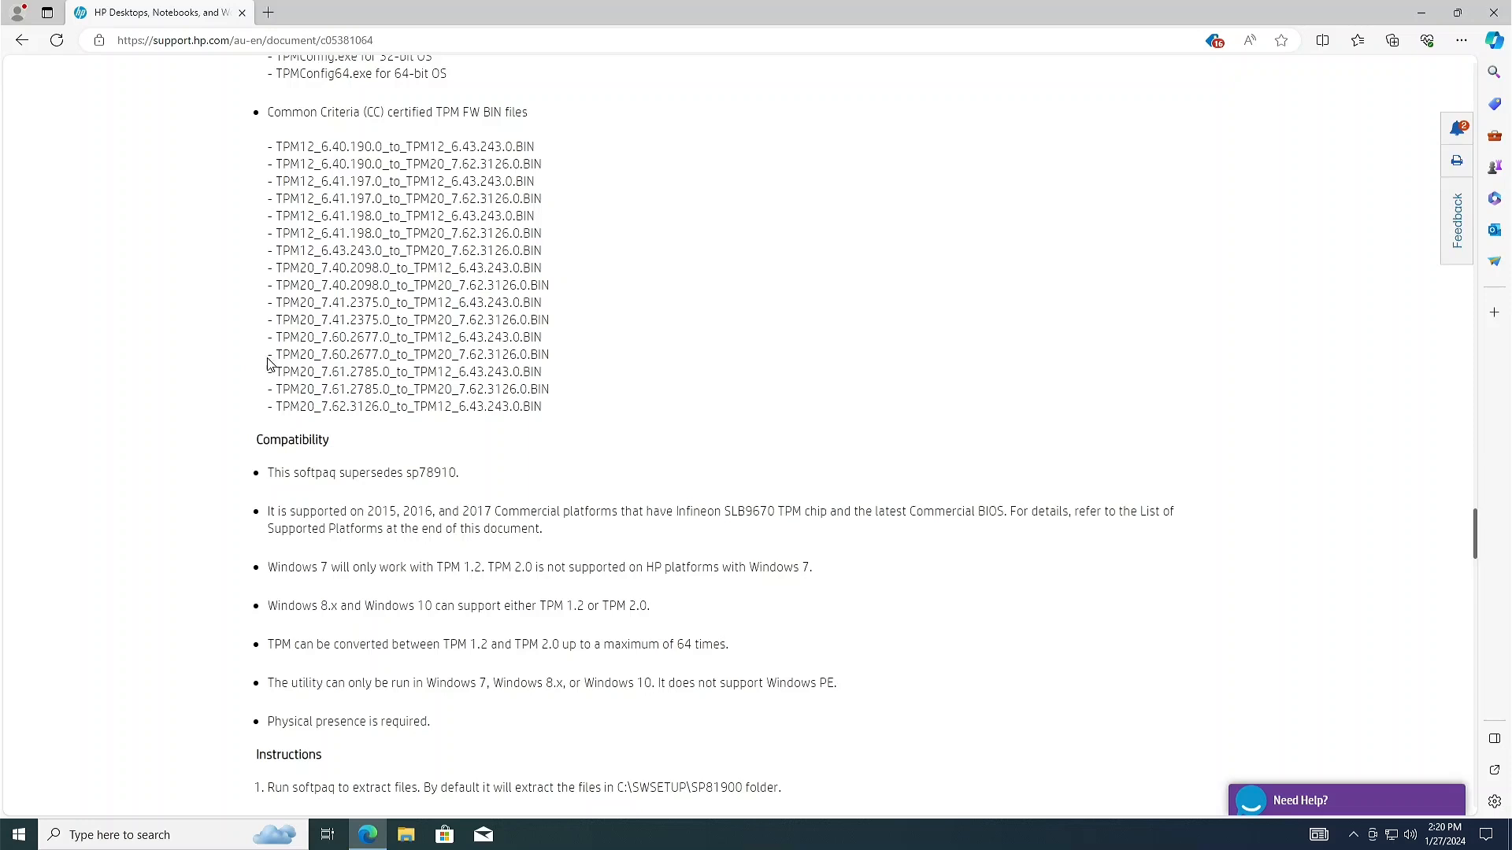
{"action": "scroll", "coordinate": [267, 363], "scroll_direction": "down", "scroll_amount": 3}
{"action": "scroll", "coordinate": [268, 363], "scroll_direction": "down", "scroll_amount": 1}
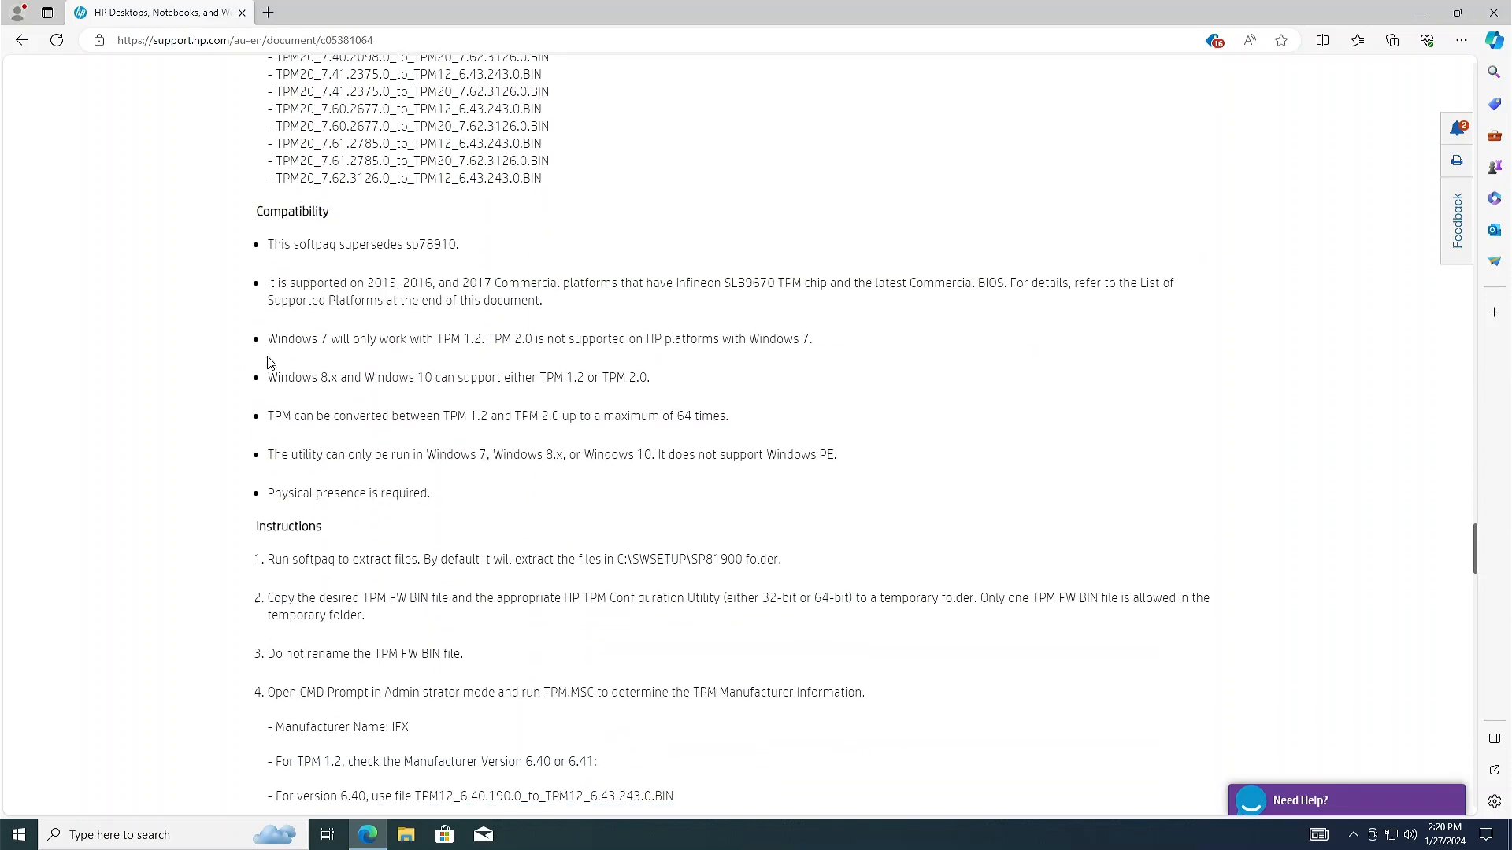
{"action": "scroll", "coordinate": [270, 363], "scroll_direction": "down", "scroll_amount": 10}
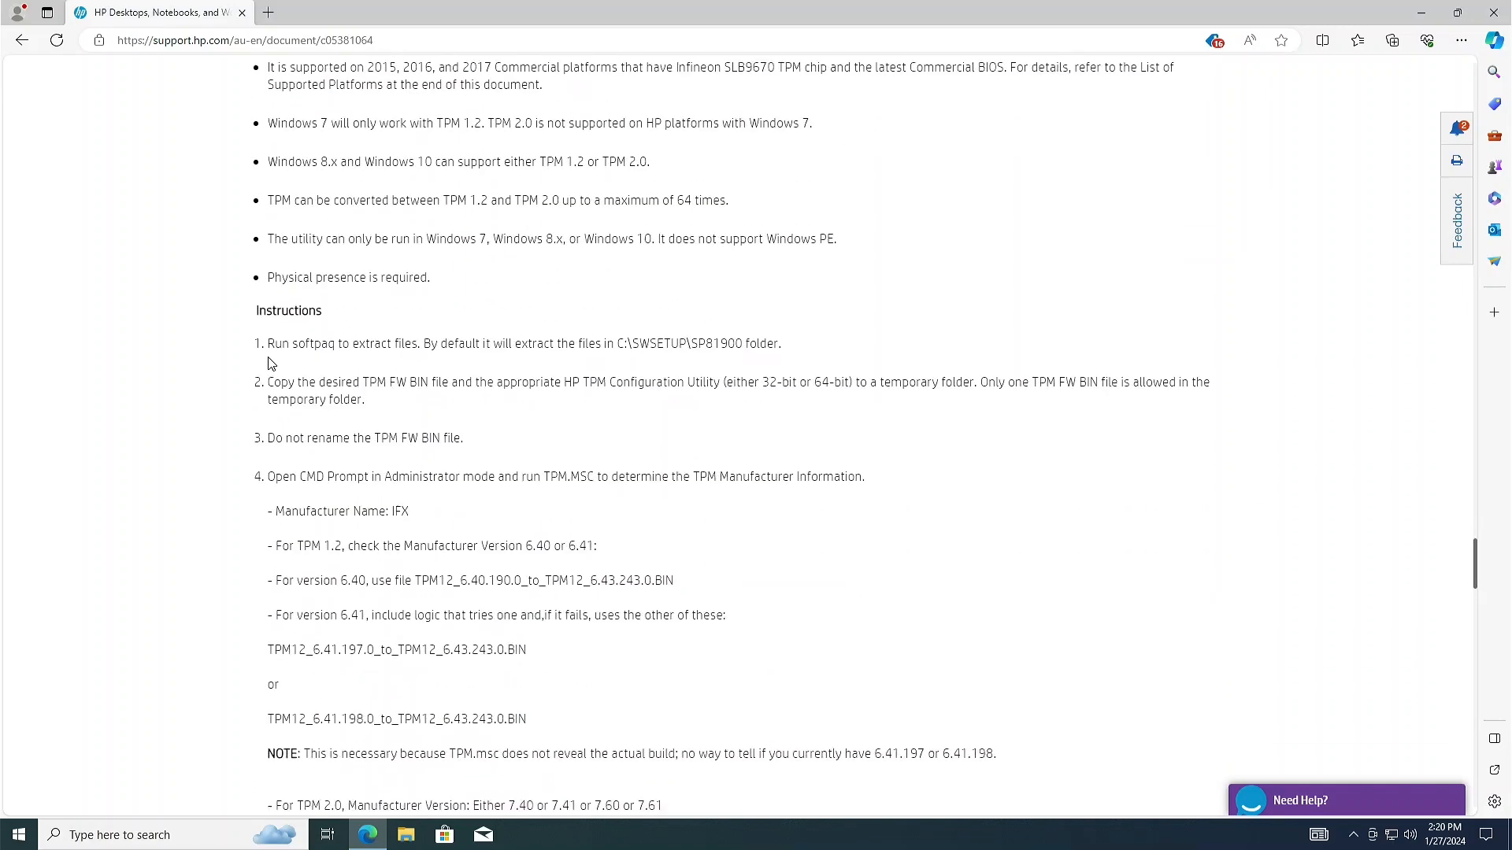
{"action": "scroll", "coordinate": [270, 359], "scroll_direction": "down", "scroll_amount": 14}
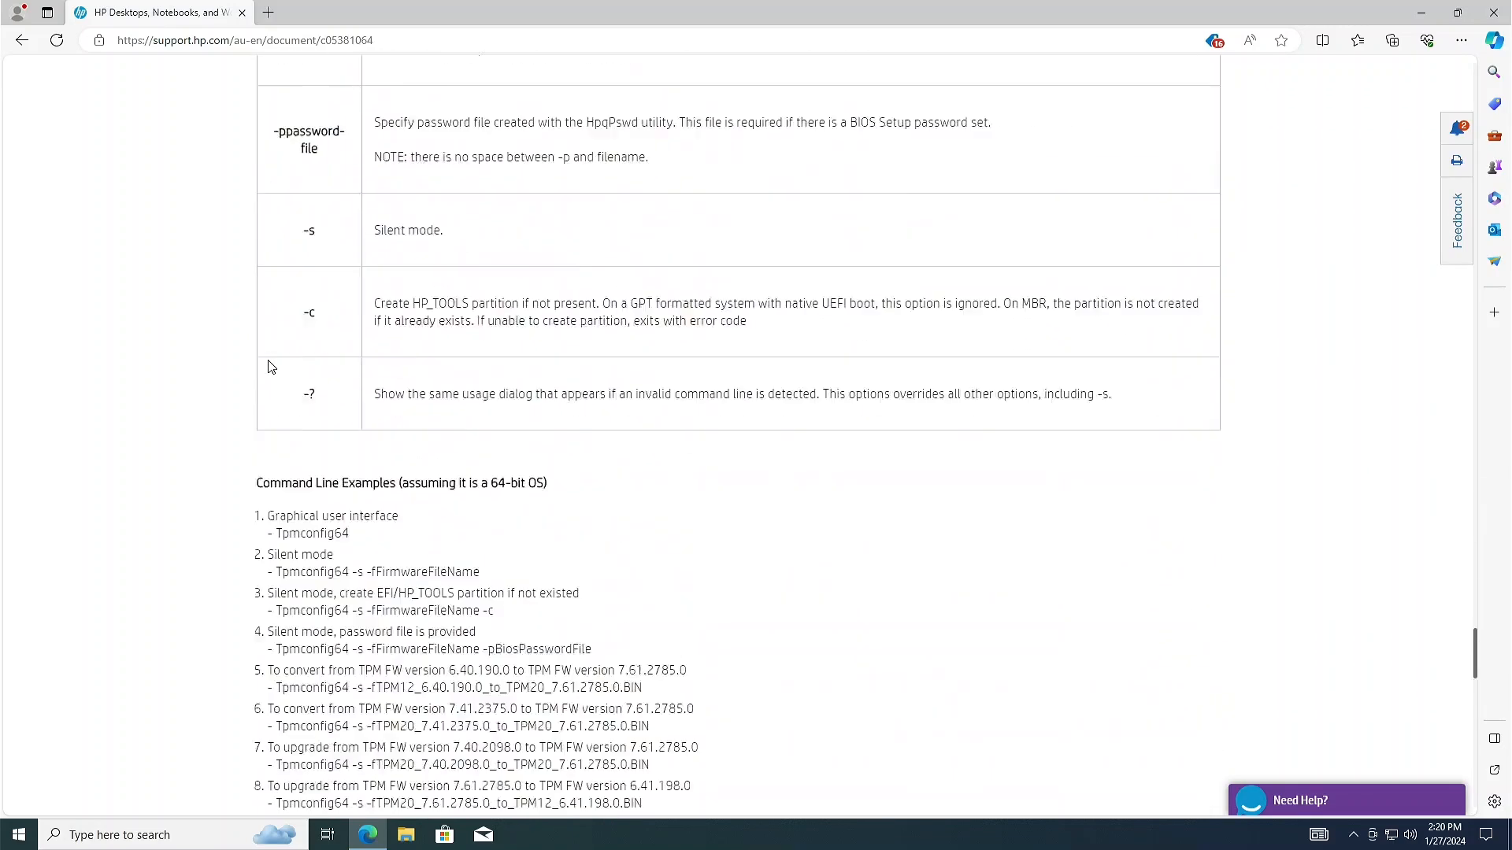
- Download the SP81900 TPM Configuration Utility package, run it with administrator approval, and complete its TPM Firmware setup wizard
{"action": "left_click", "coordinate": [1025, 524]}
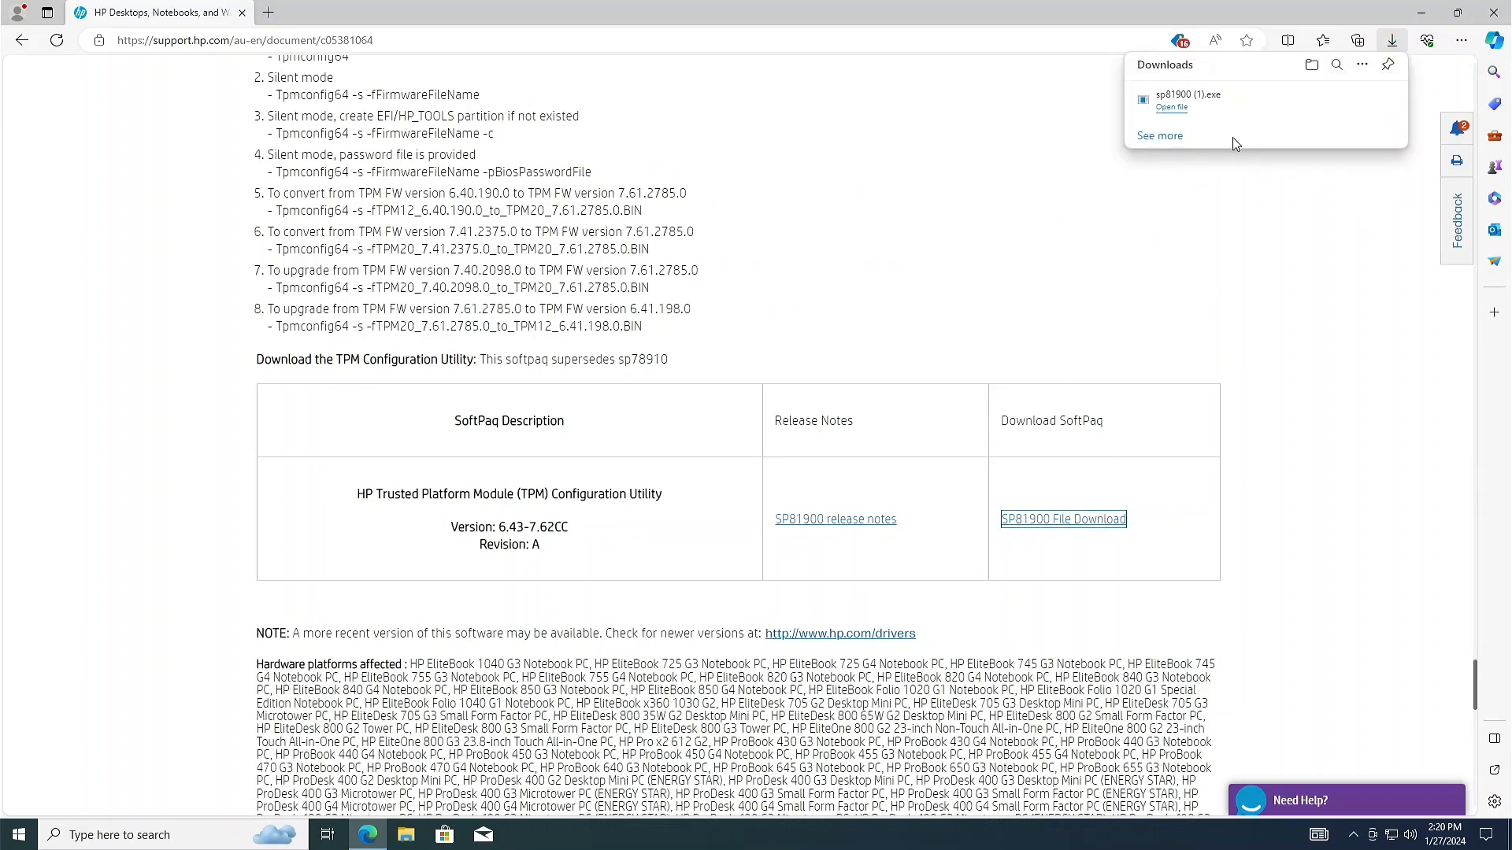
{"action": "left_click", "coordinate": [1171, 108]}
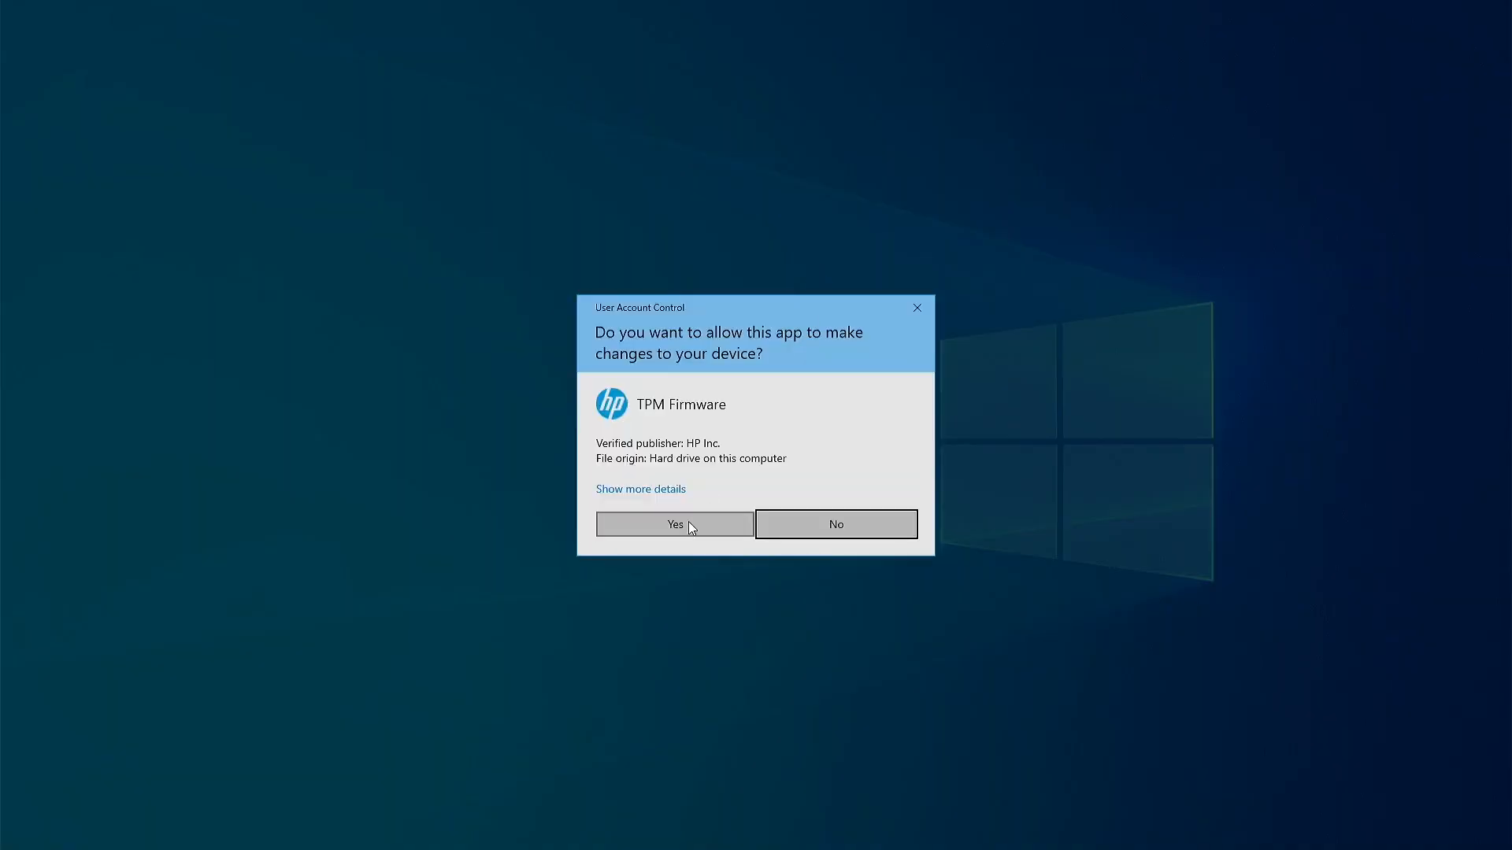
{"action": "left_click", "coordinate": [673, 525]}
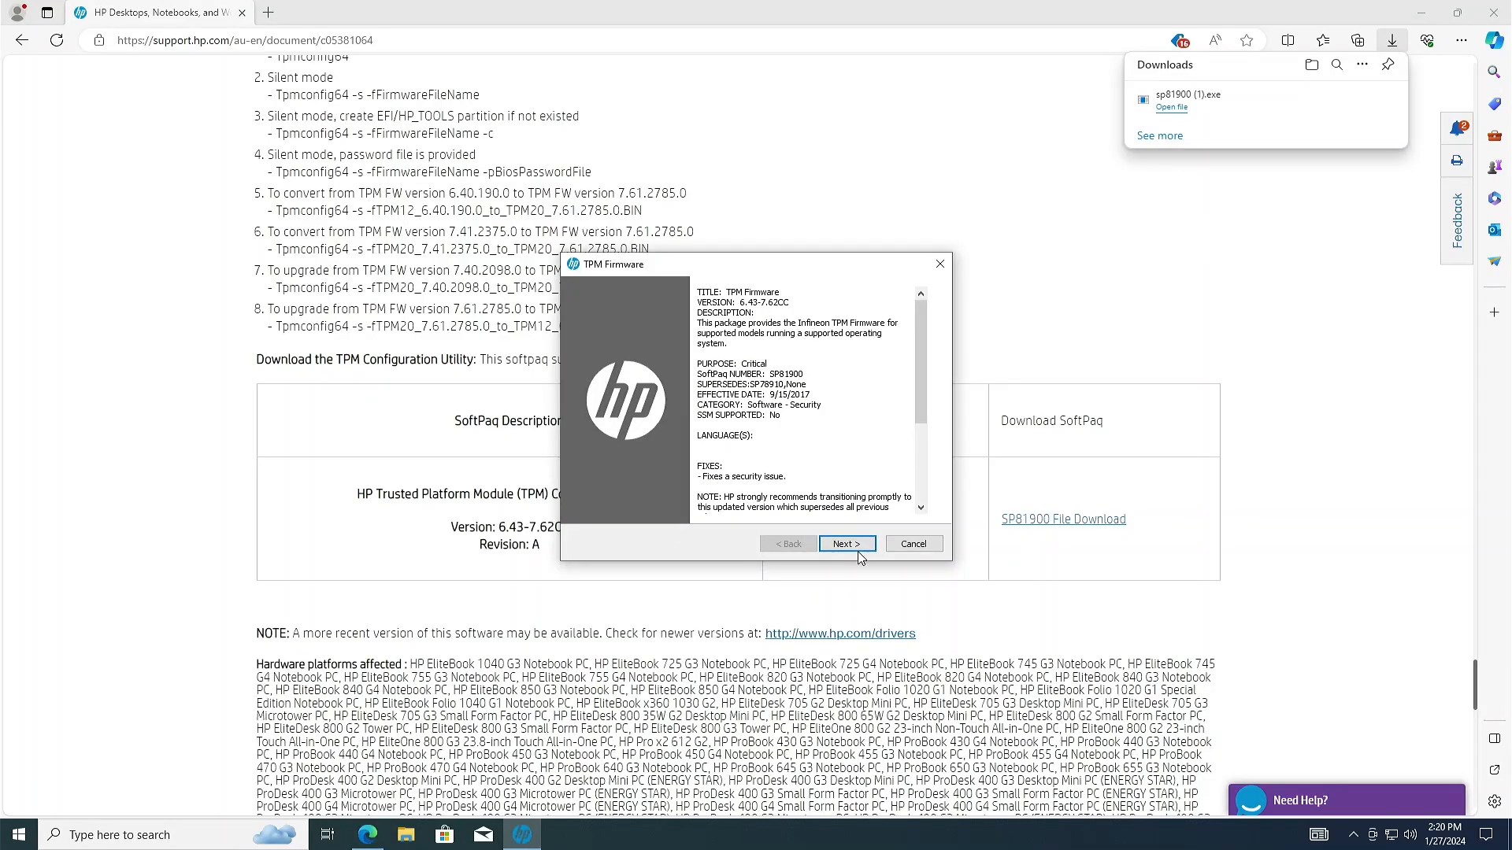
{"action": "left_click", "coordinate": [839, 544]}
{"action": "left_click", "coordinate": [704, 489]}
{"action": "left_click", "coordinate": [845, 544]}
{"action": "left_click", "coordinate": [844, 546]}
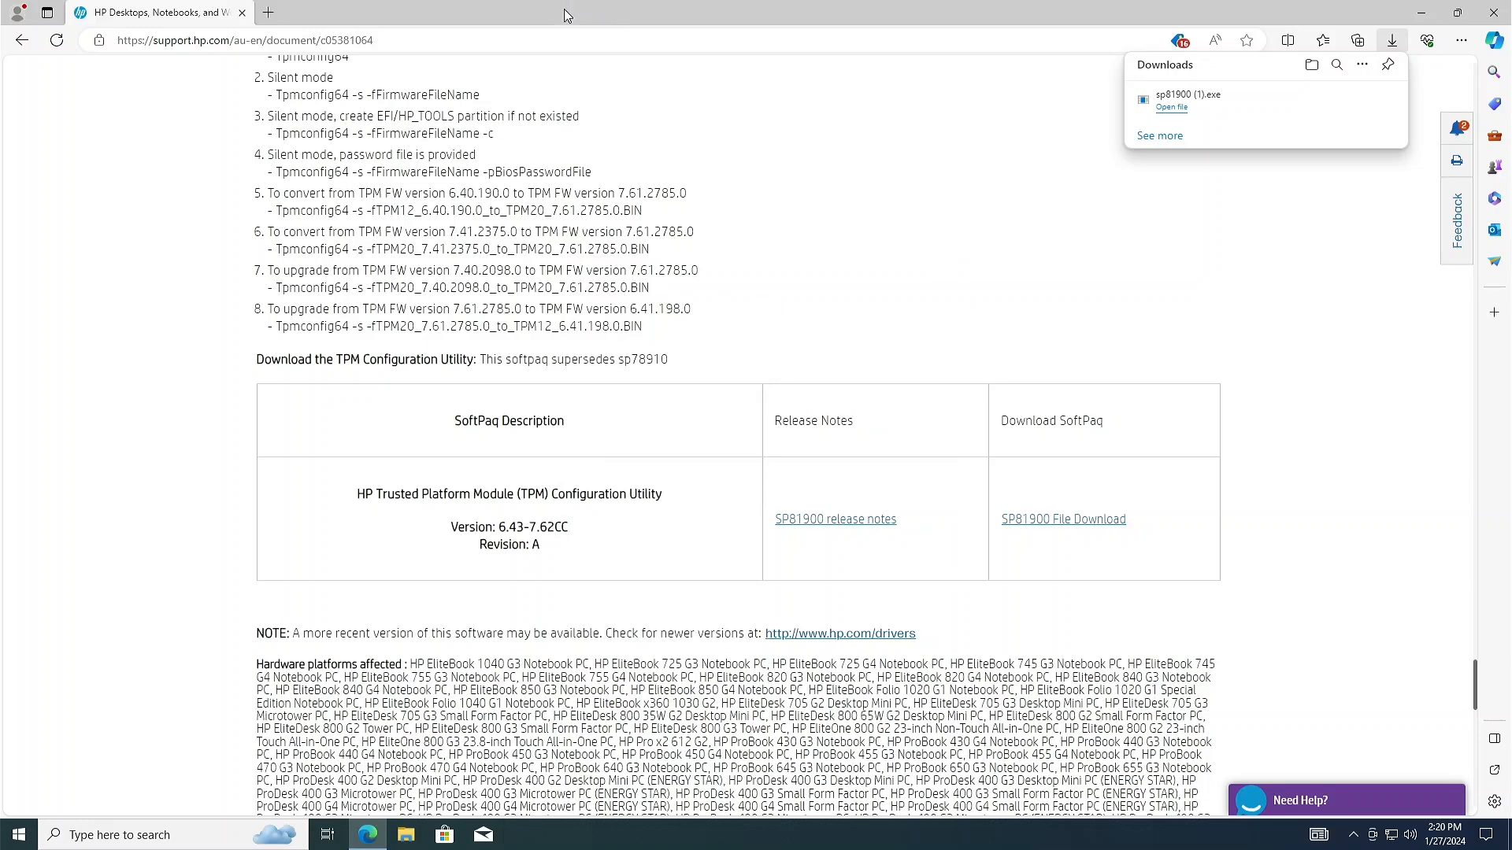
- Restore the browser from full screen to a smaller window and move it aside, keeping the command-line examples in view
{"action": "scroll", "coordinate": [453, 86], "scroll_direction": "up", "scroll_amount": 1}
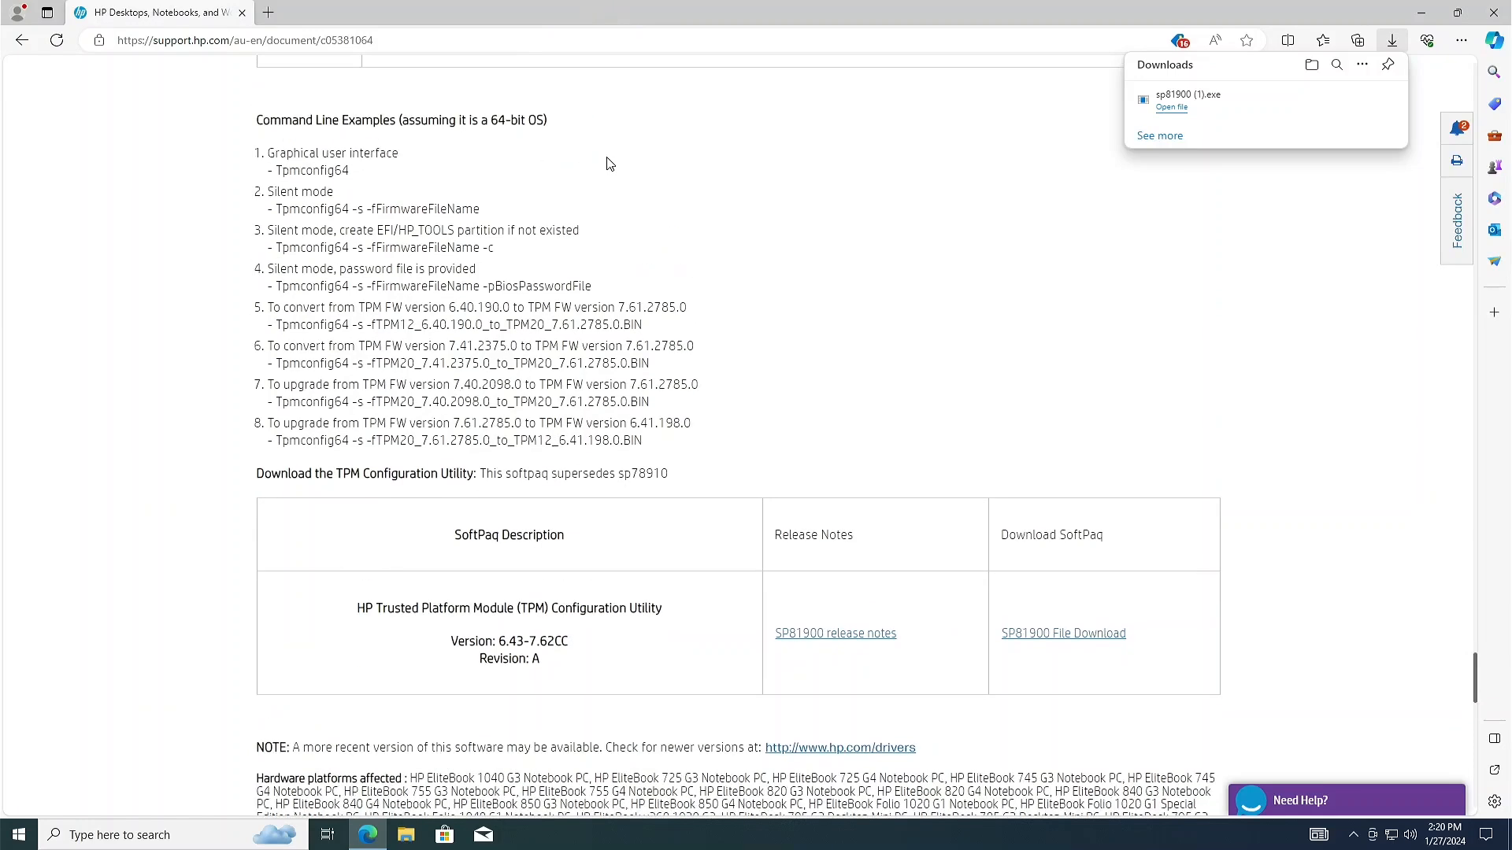
{"action": "double_click", "coordinate": [413, 22]}
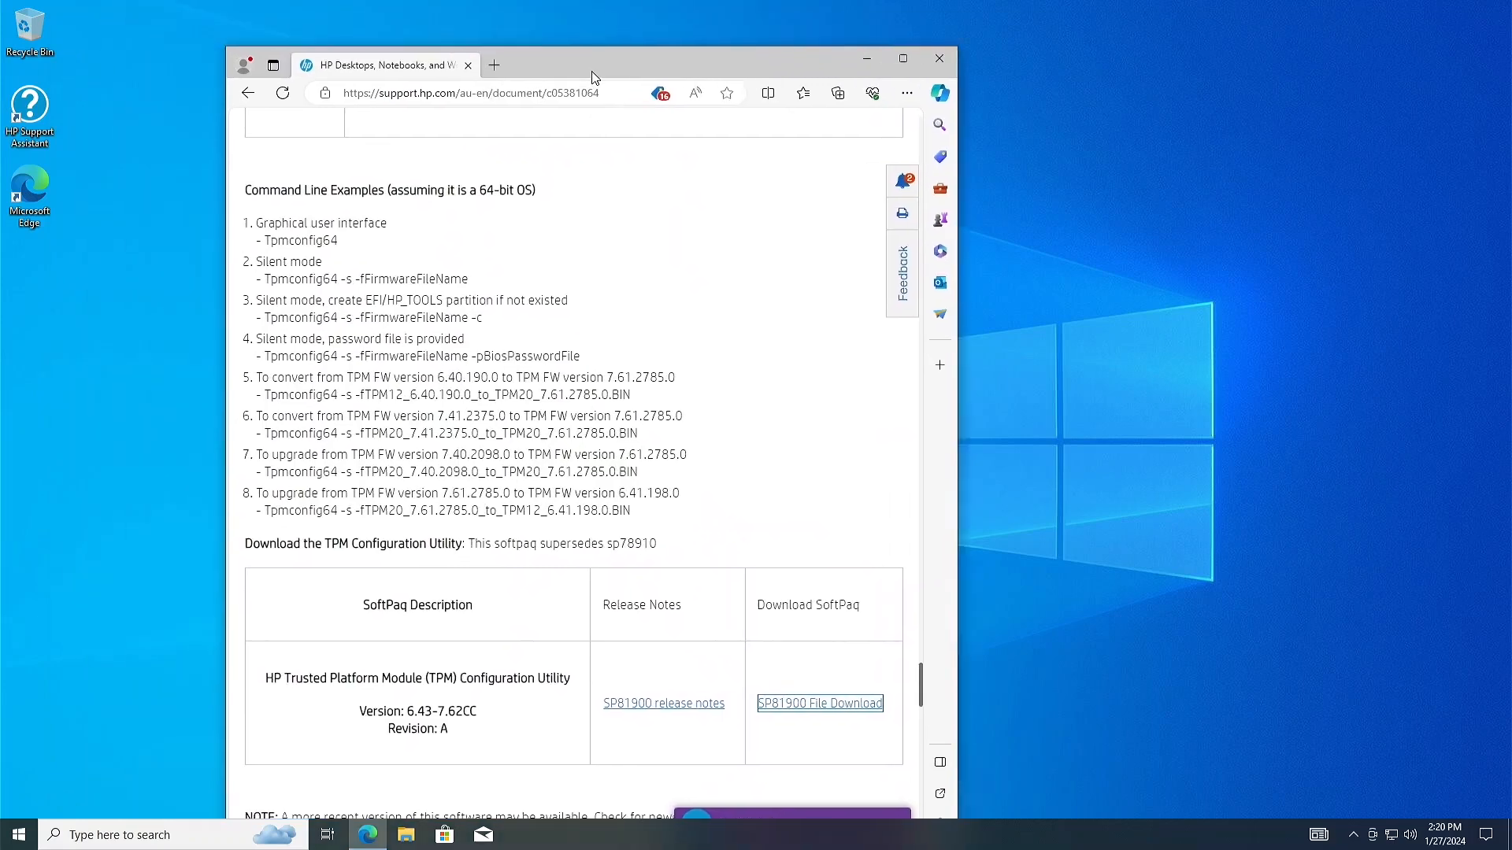
{"action": "mouse_move", "coordinate": [791, 44]}
{"action": "left_mouse_down"}
{"action": "mouse_move", "coordinate": [834, 86]}
{"action": "mouse_move", "coordinate": [794, 34]}
{"action": "left_mouse_up"}
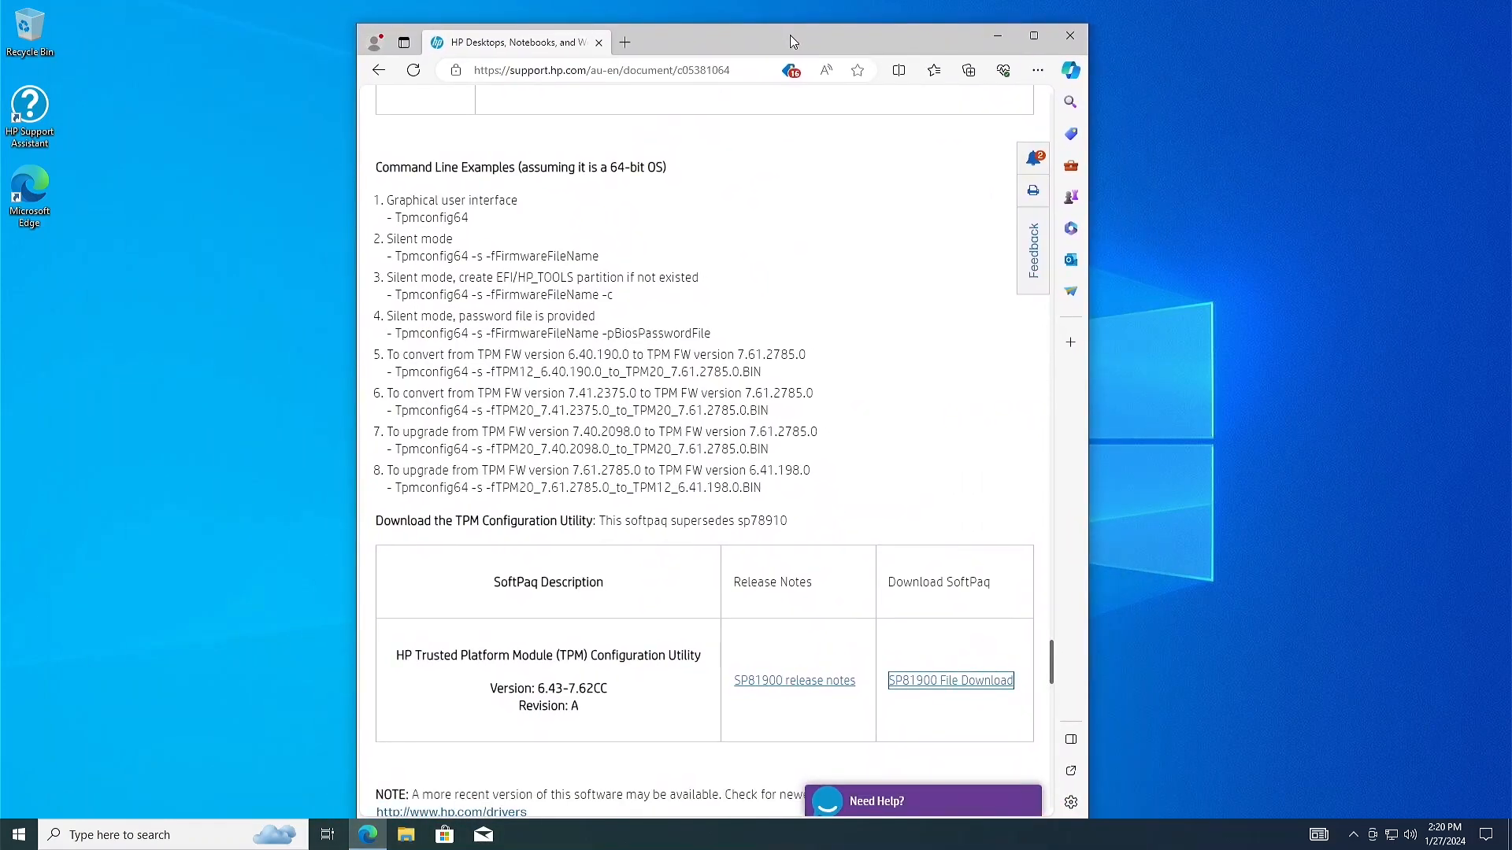
- Open Command Prompt as administrator, approve the elevation, and place its window beside the HP command-line instructions
{"action": "left_click", "coordinate": [149, 836]}
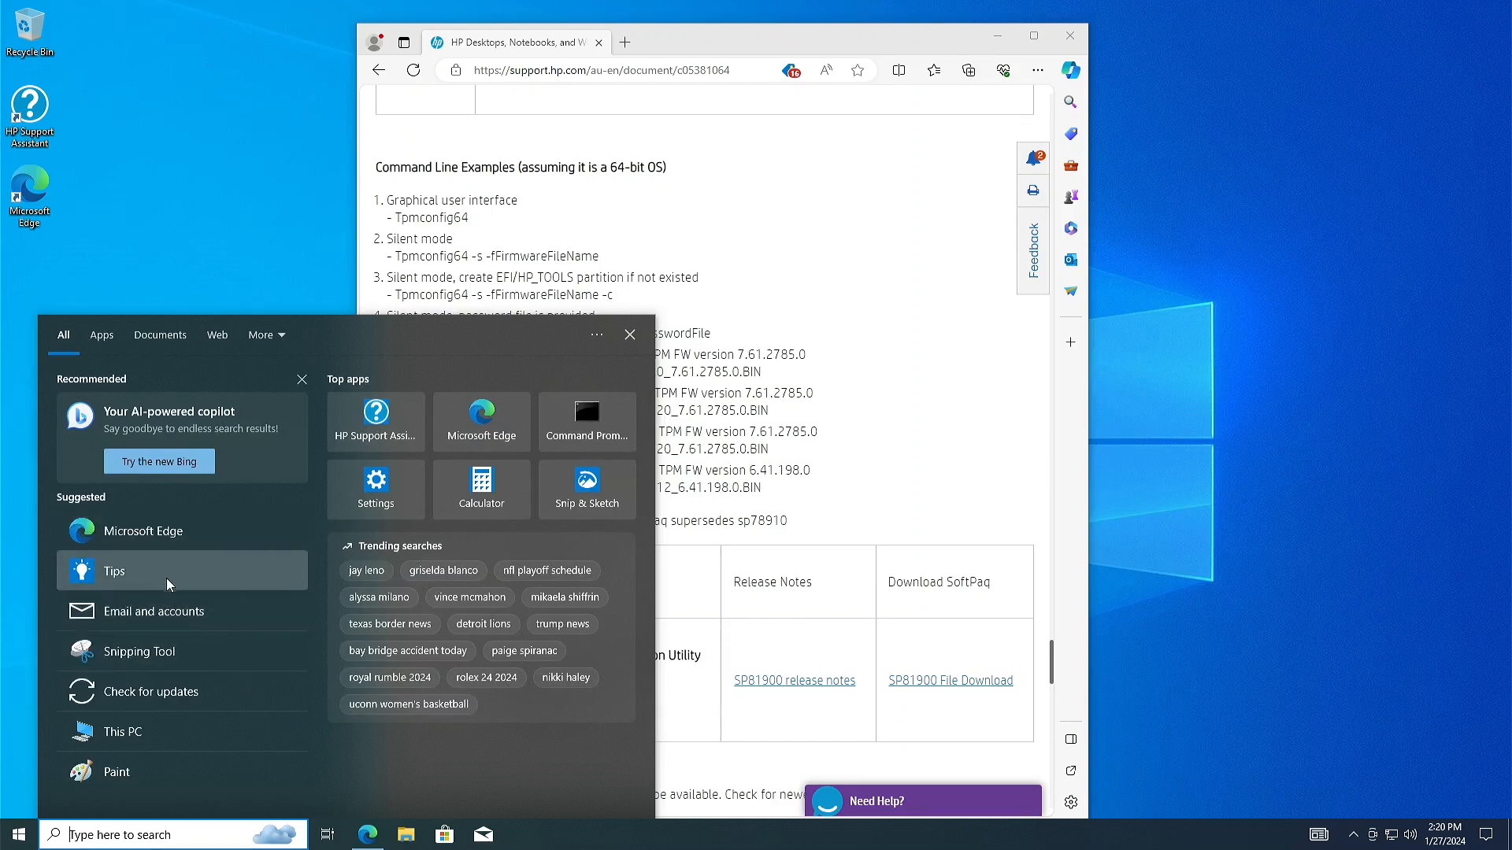
{"action": "type", "text": "cmd"}
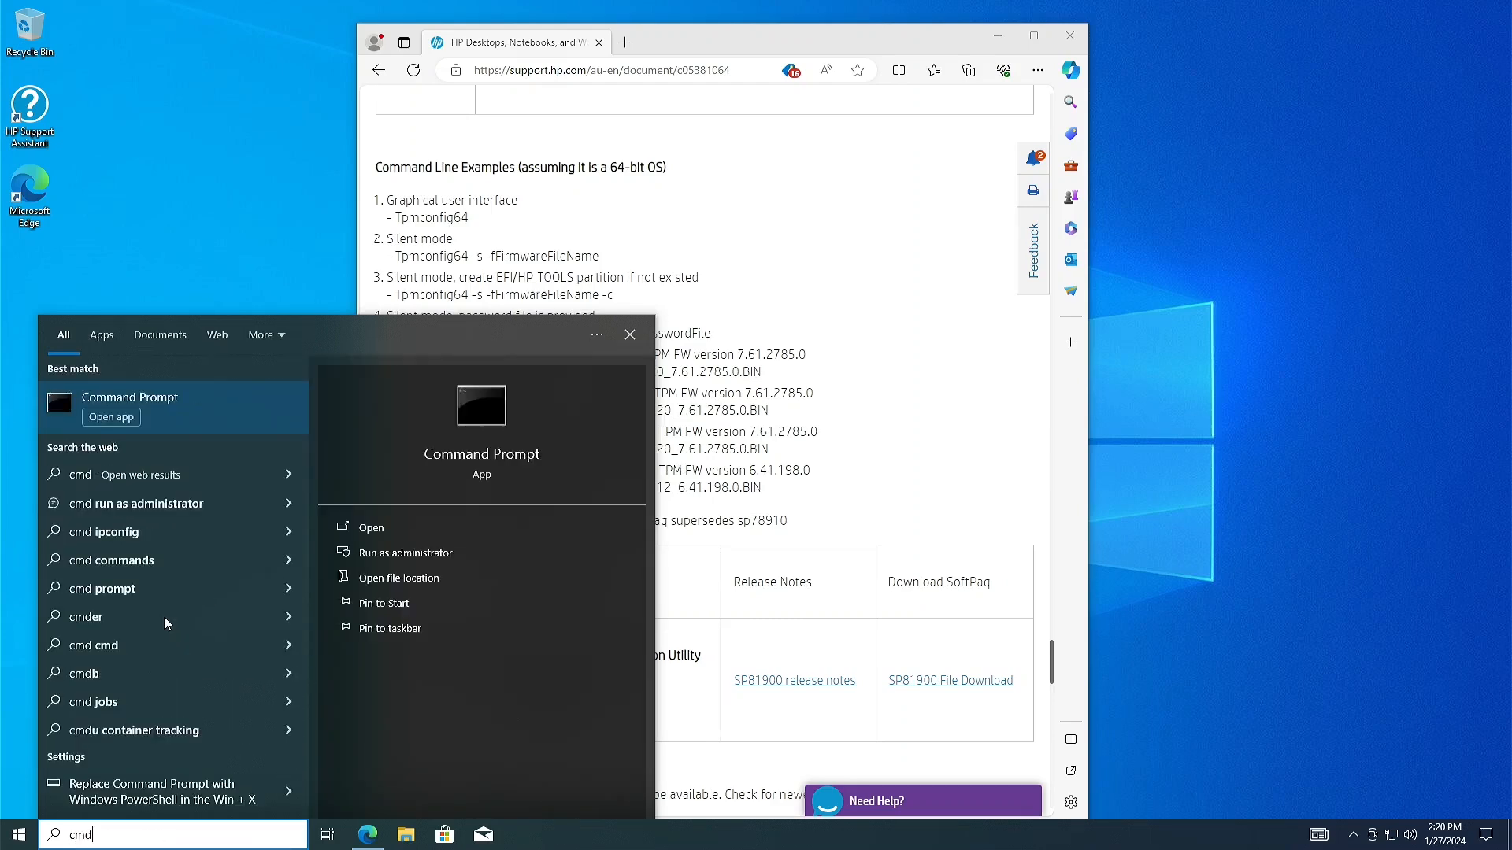
{"action": "left_click", "coordinate": [365, 554]}
{"action": "left_click", "coordinate": [669, 517]}
{"action": "left_click_drag", "start_coordinate": [462, 49], "coordinate": [480, 294]}
- Change to the \SWSetup\SP81900 directory in Command Prompt and list its contents
{"action": "type", "text": "cd \\SWSetup"}
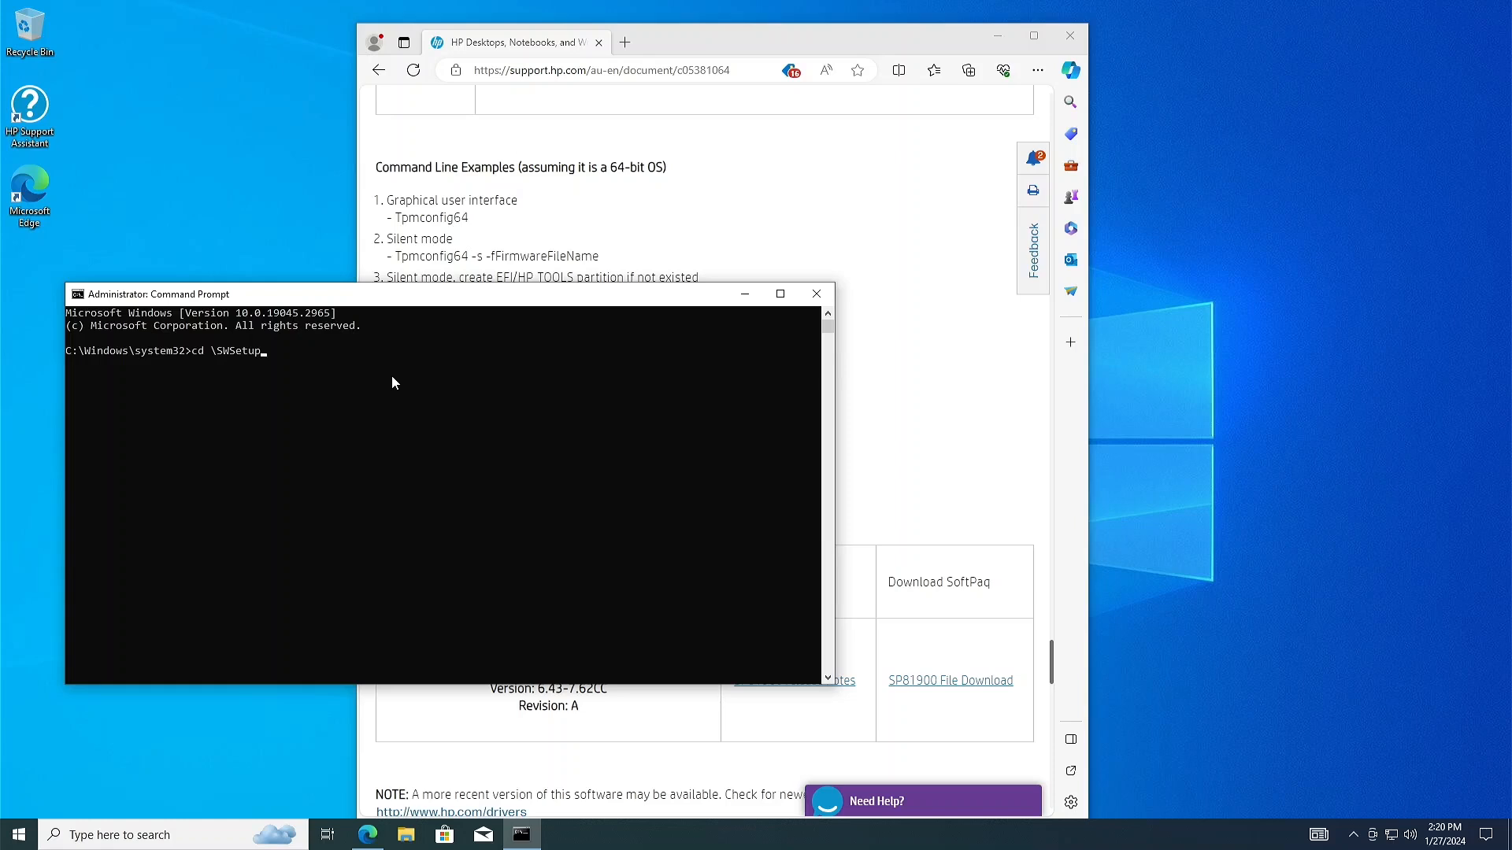
{"action": "key", "text": "Return"}
{"action": "type", "text": "cd sp8"}
{"action": "key", "text": "Tab"}
{"action": "key", "text": "Return"}
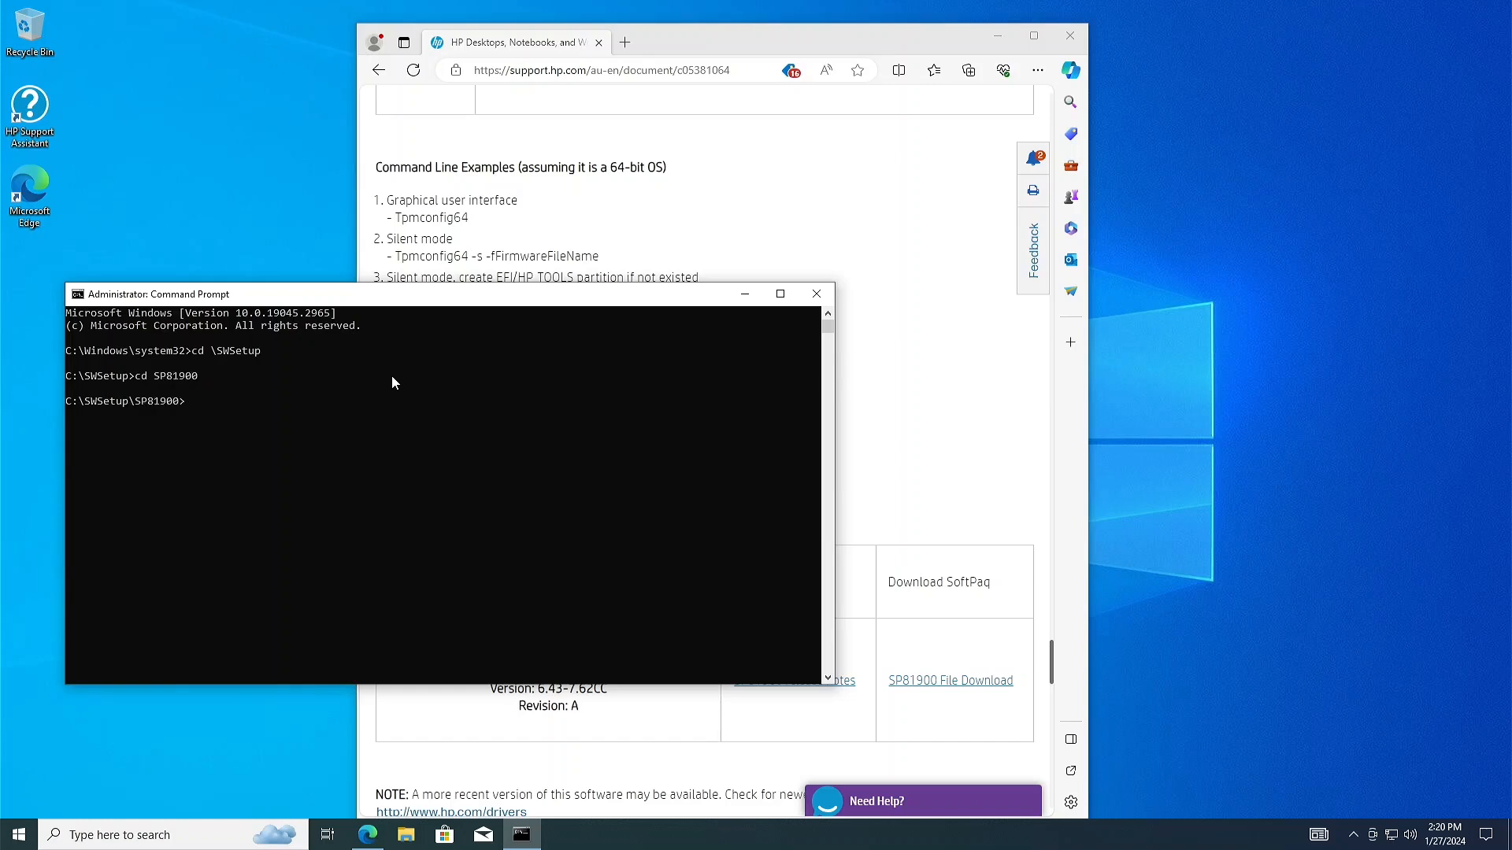
{"action": "type", "text": "dir"}
{"action": "key", "text": "Return"}
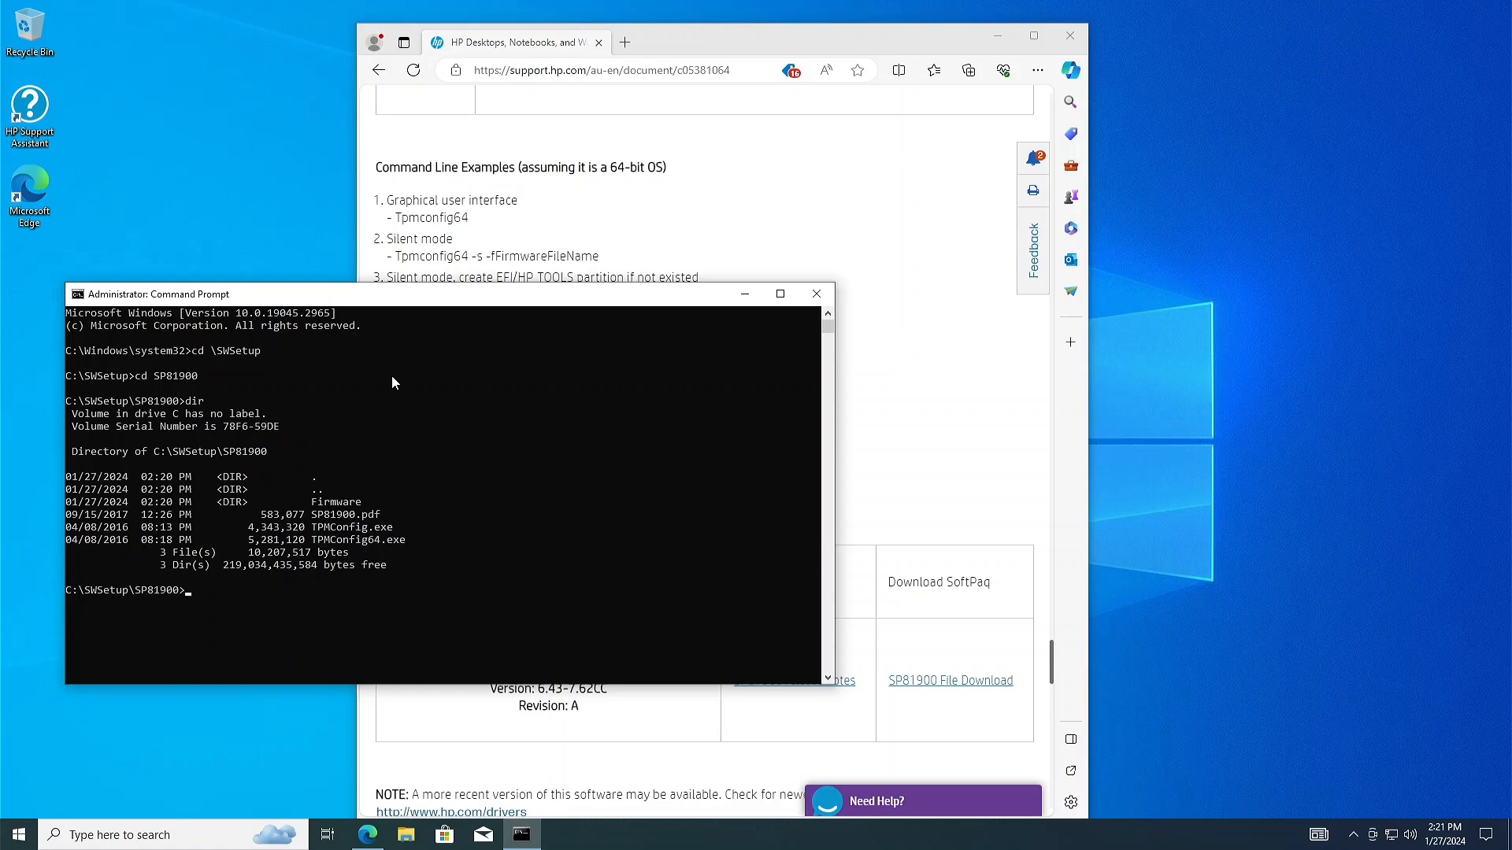
- Go into the Firmware subfolder of SP81900 and list the available firmware BIN files
{"action": "type", "text": "cd fir"}
{"action": "key", "text": "Tab"}
{"action": "key", "text": "Return"}
{"action": "type", "text": "dir"}
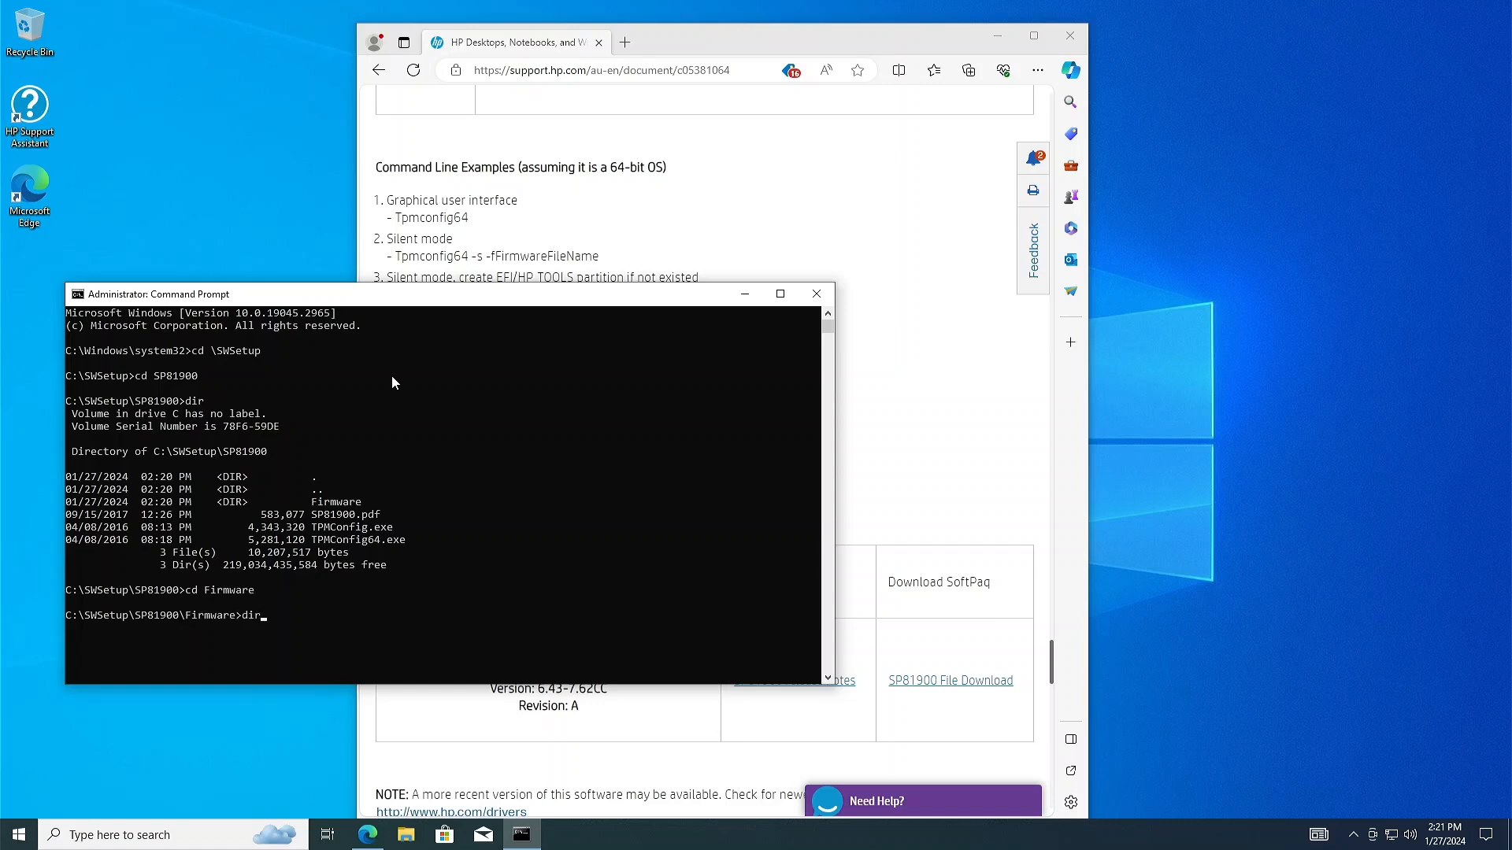
{"action": "key", "text": "Return"}
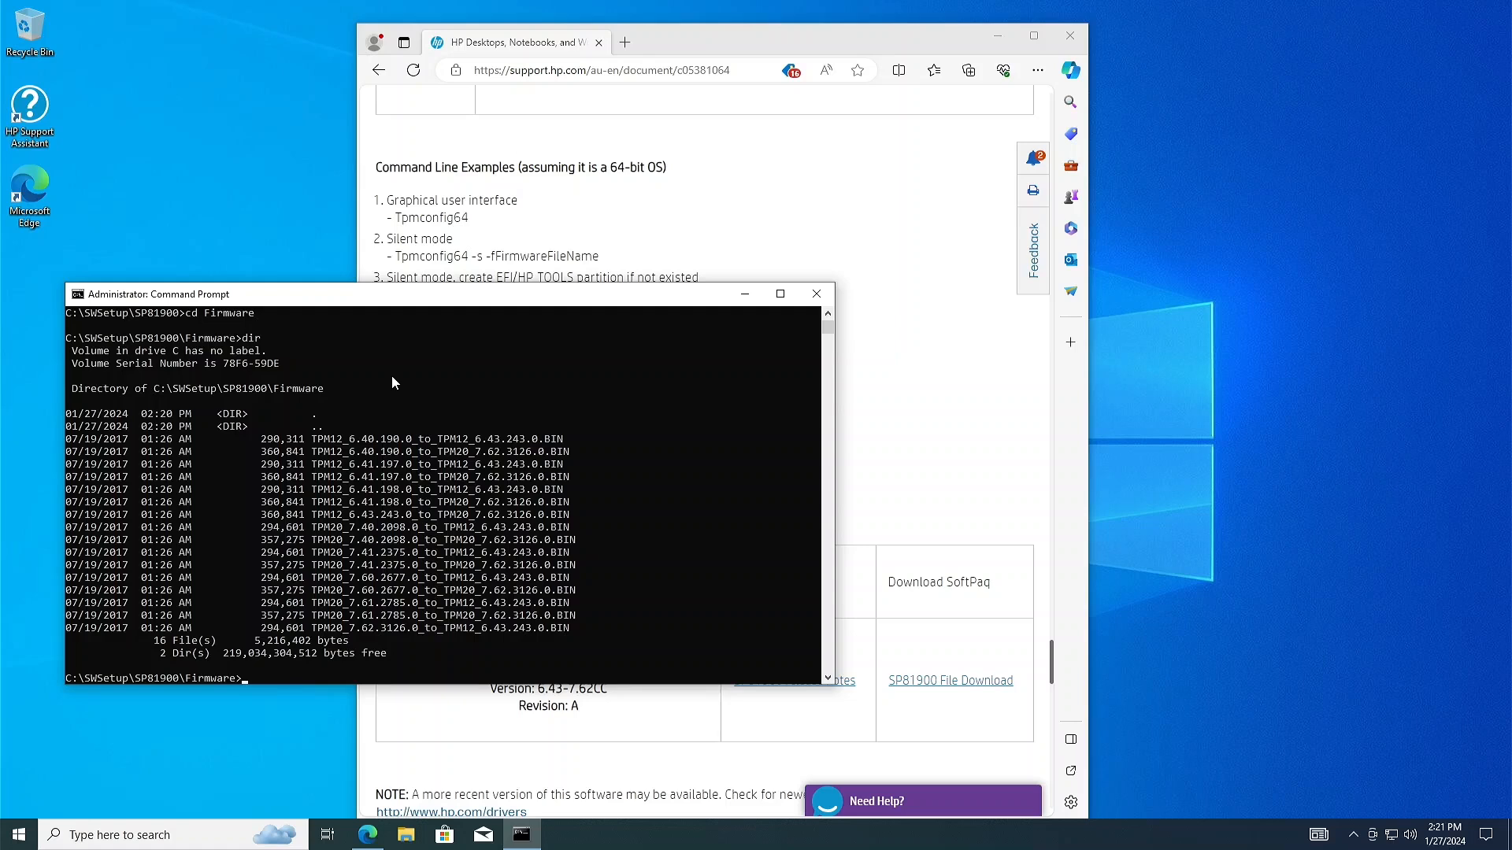
- Copy TPM12_6.43.243.0_to_TPM20_7.62.3126.0.BIN from the Firmware folder into its parent folder
{"action": "type", "text": "opy tpm12_6.43"}
{"action": "key", "text": "Tab"}
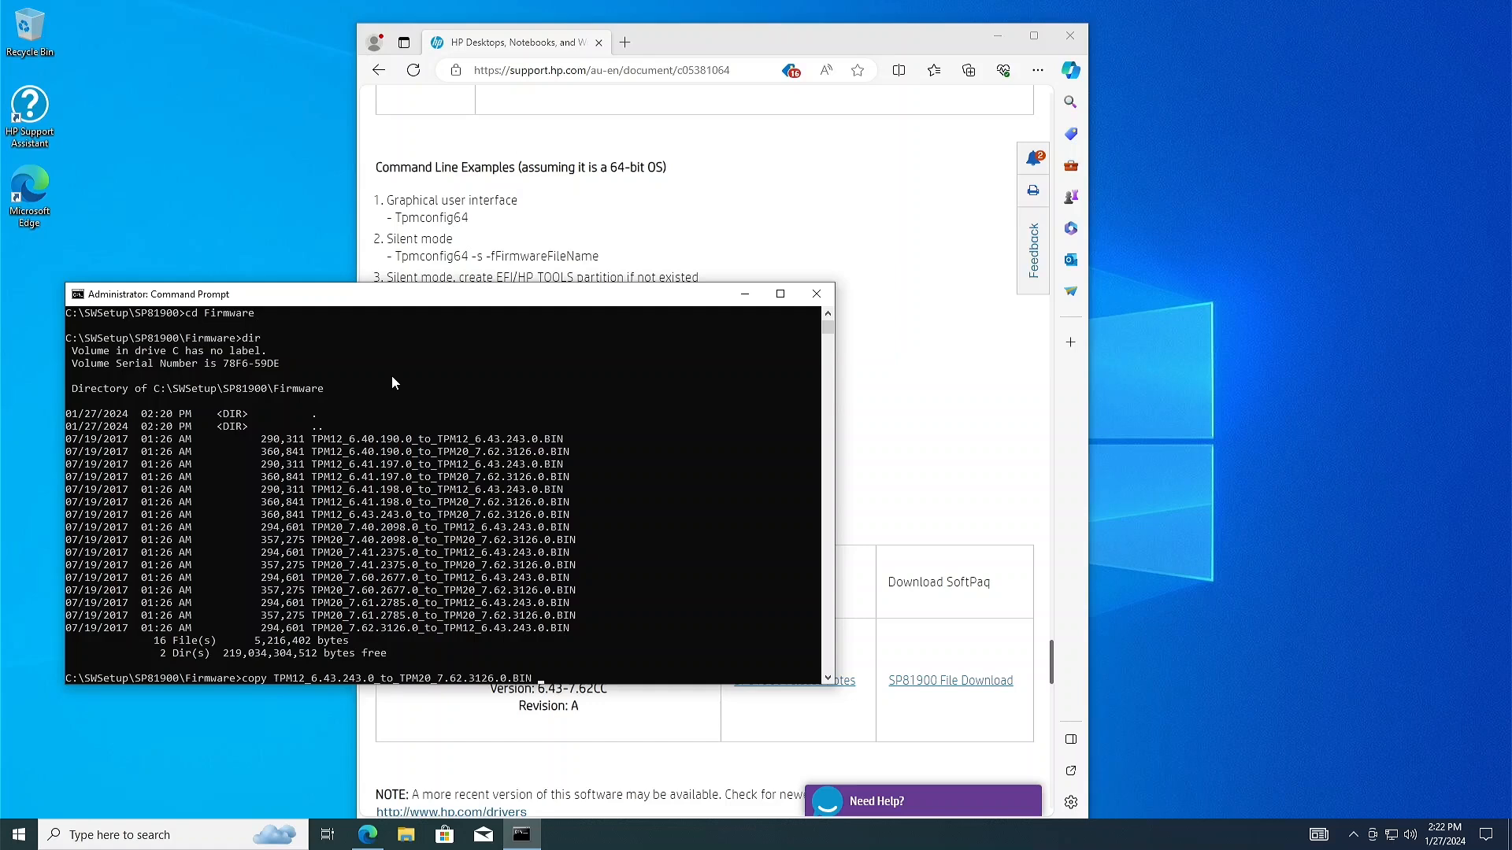
{"action": "type", "text": ".."}
{"action": "key", "text": "Return"}
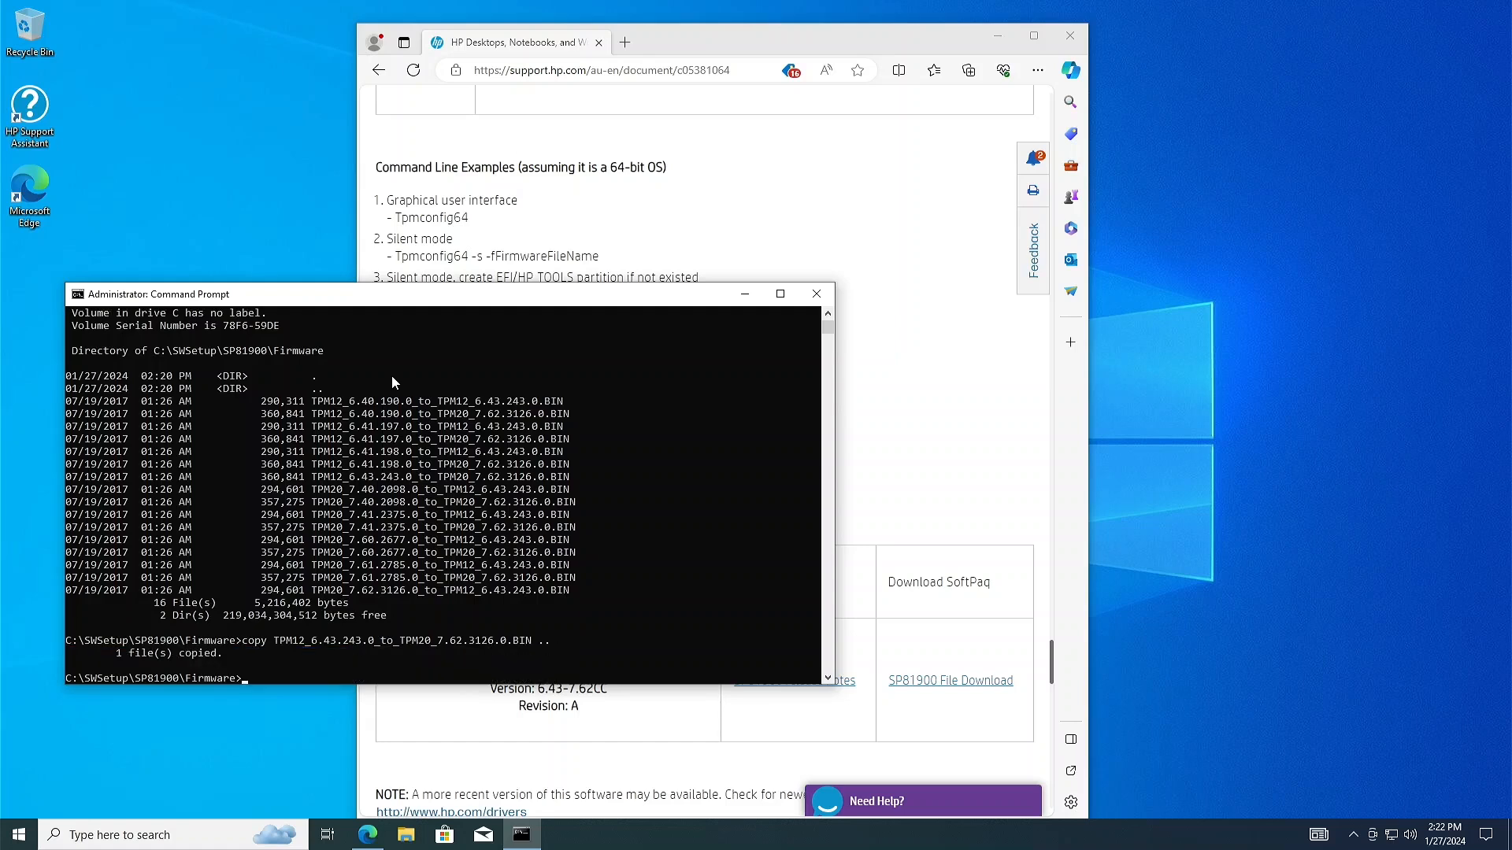
- Return to the SP81900 folder and list its files to check the copied firmware image
{"action": "type", "text": "cd .."}
{"action": "key", "text": "Return"}
{"action": "type", "text": "dir"}
{"action": "key", "text": "Return"}
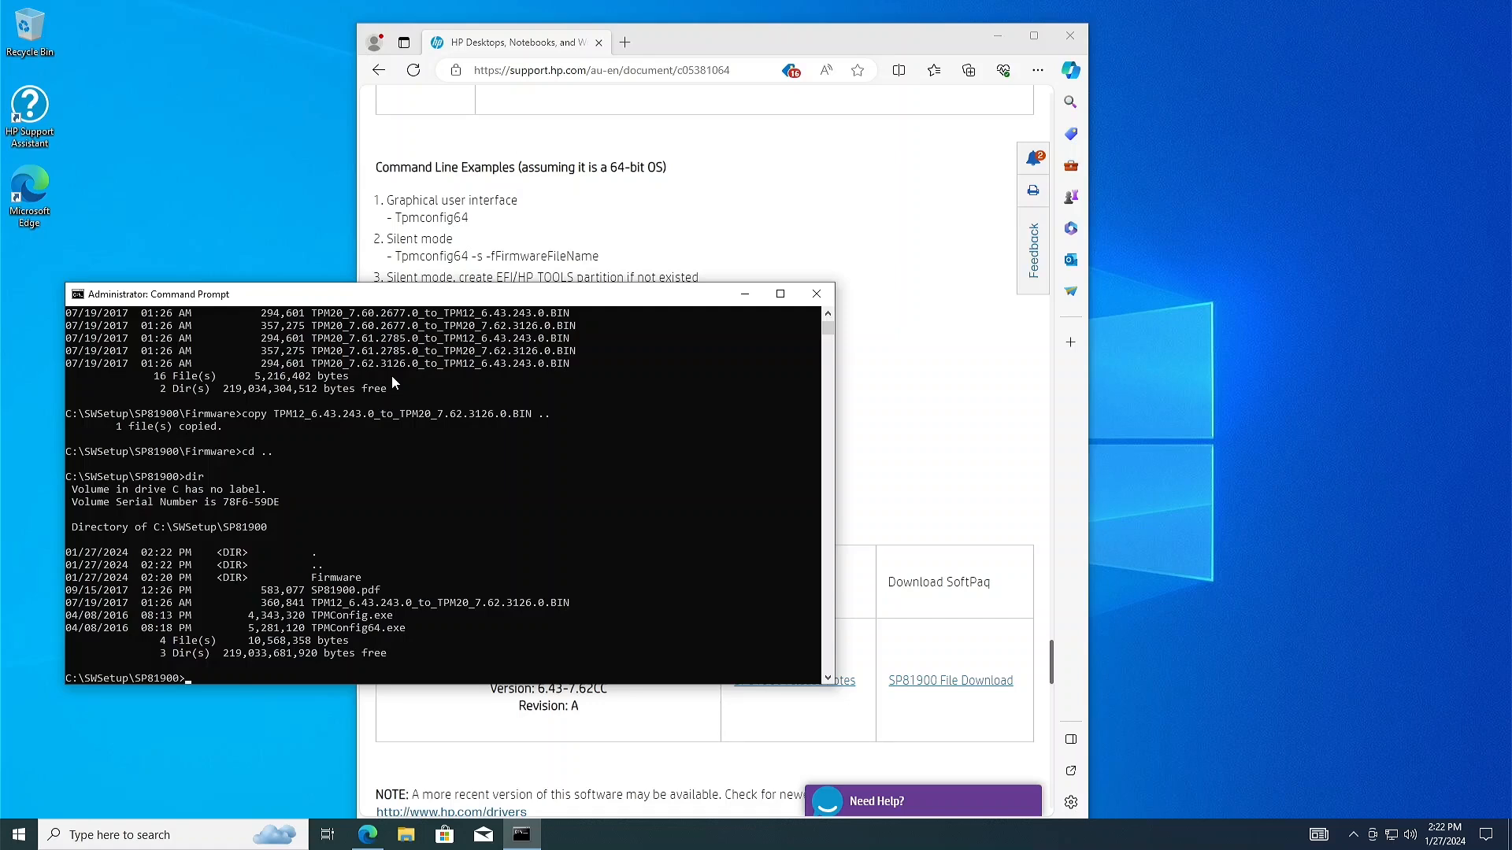
- Run tpmconfig64 and carry out the TPM 2.0 firmware update, agreeing to the warning and accepting the firmware change at reboot
{"action": "type", "text": "tpmconfig64"}
{"action": "key", "text": "Return"}
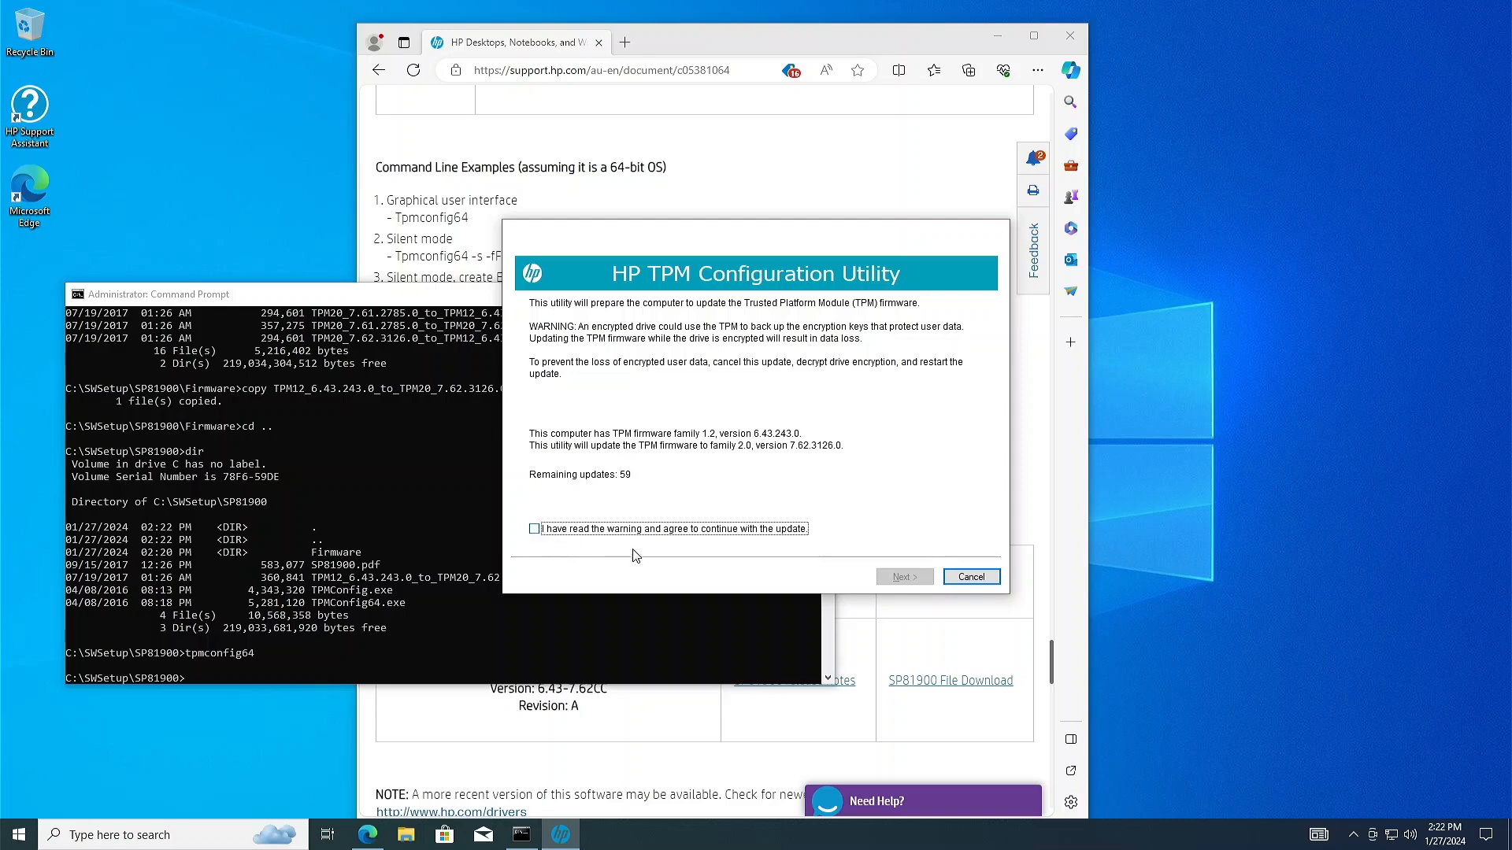
{"action": "left_click", "coordinate": [534, 531]}
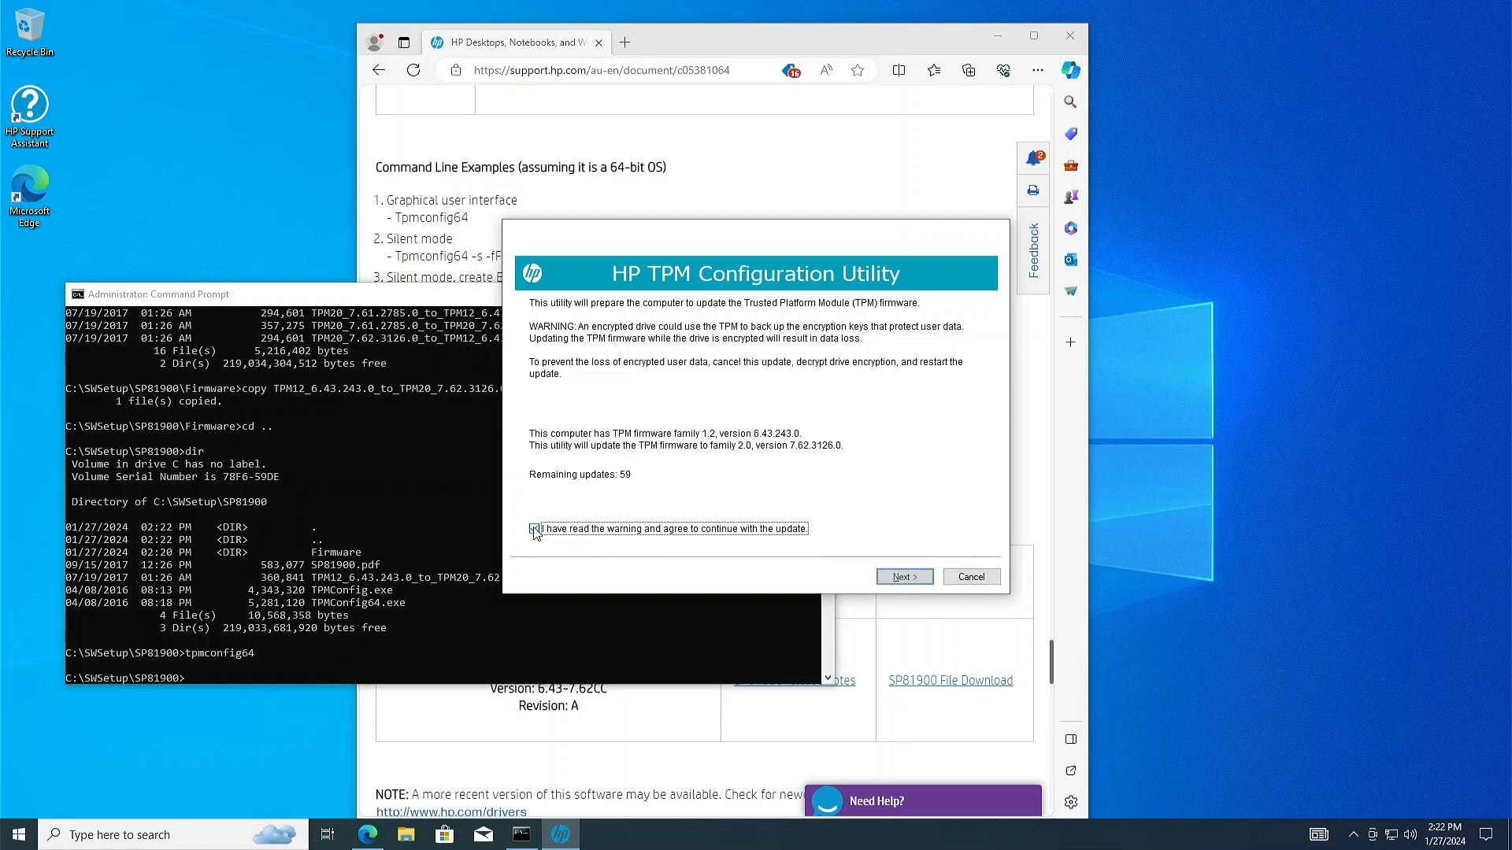
{"action": "left_click", "coordinate": [905, 579]}
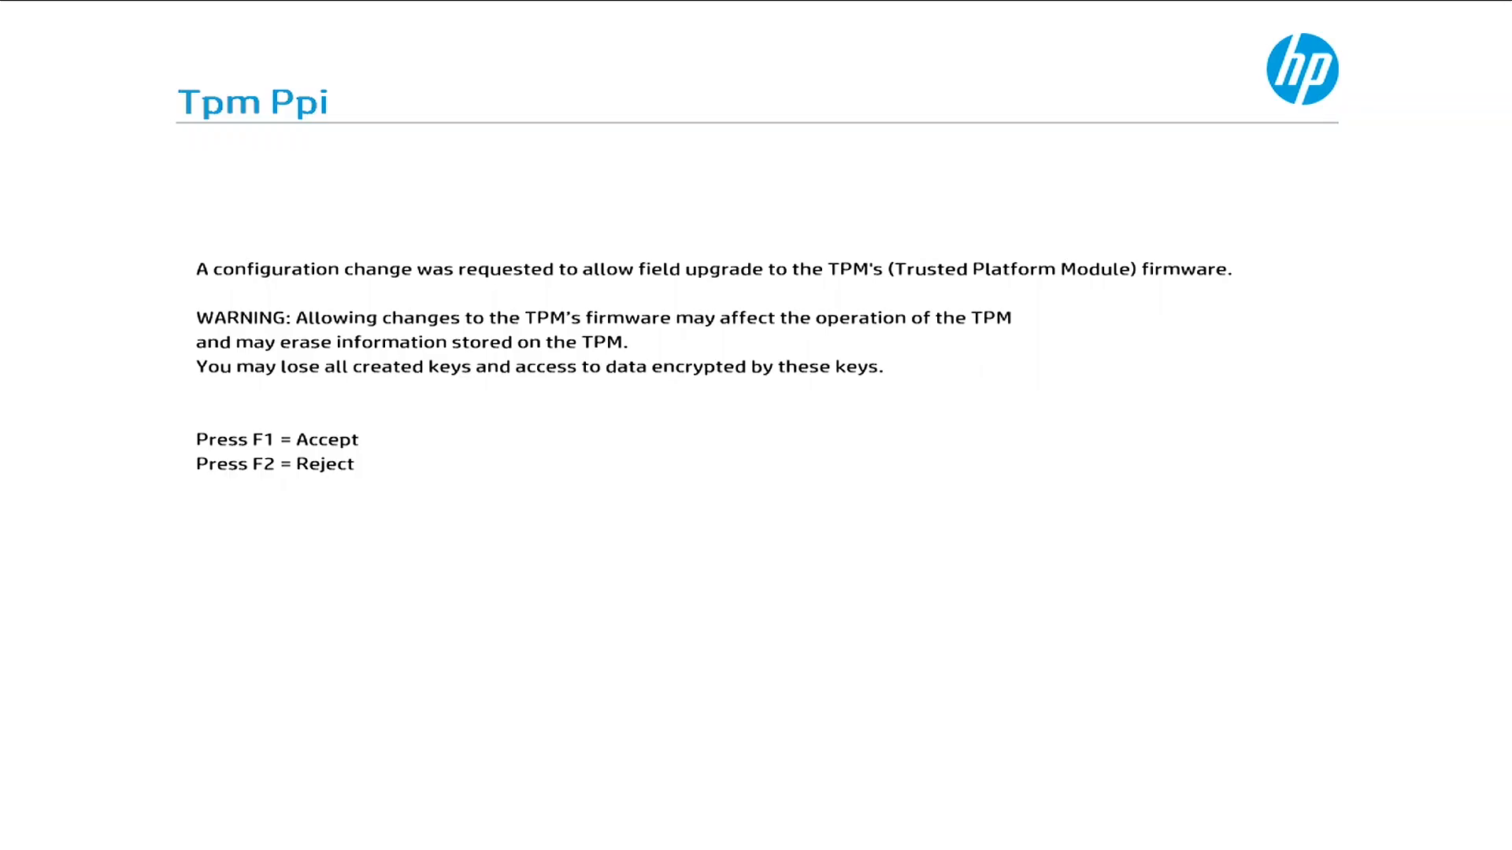
{"action": "key", "text": "F1"}
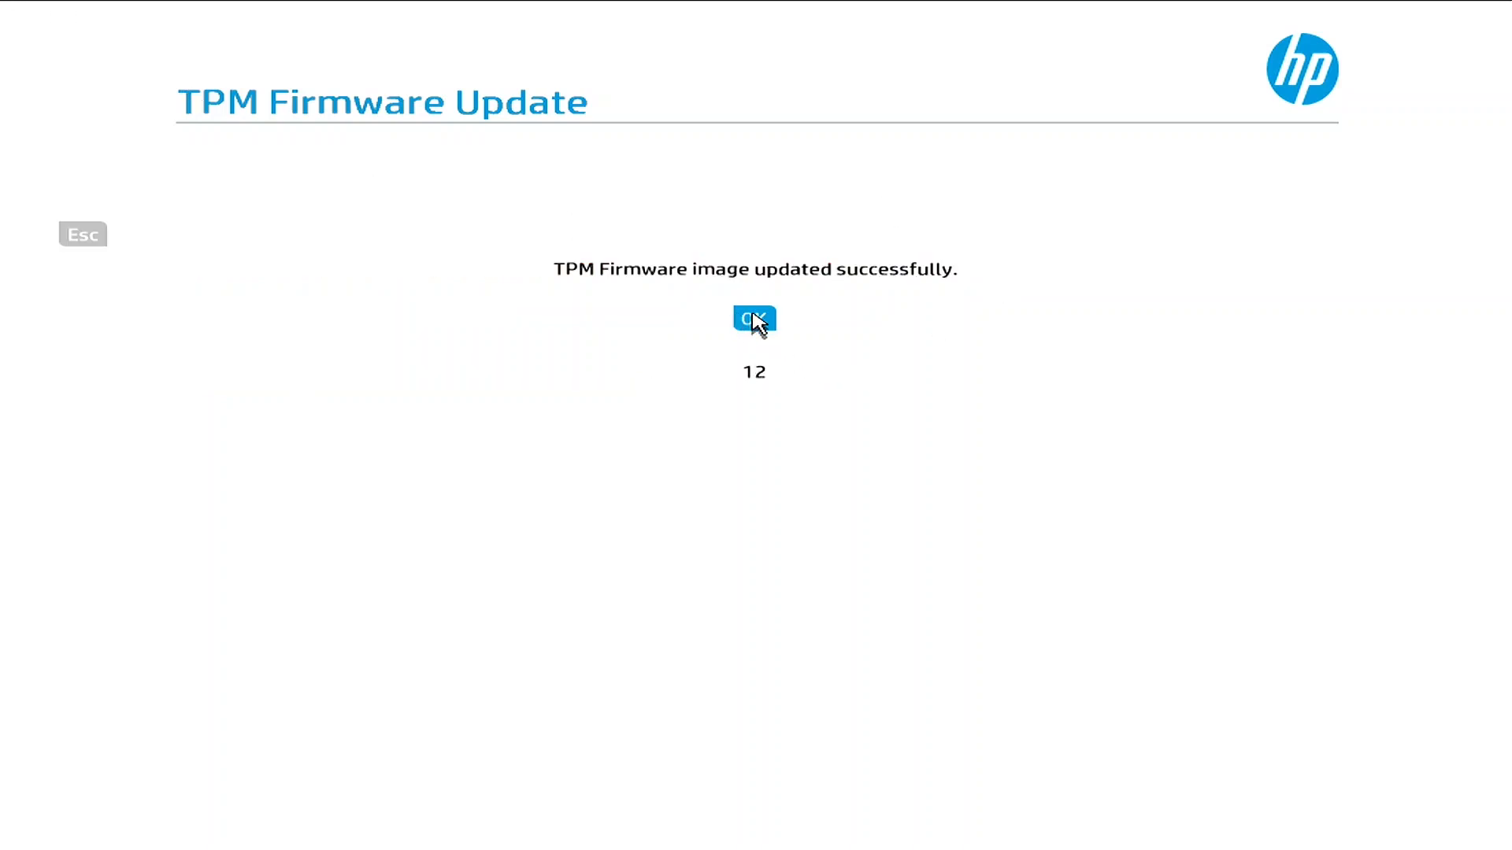
{"action": "left_click", "coordinate": [757, 323]}
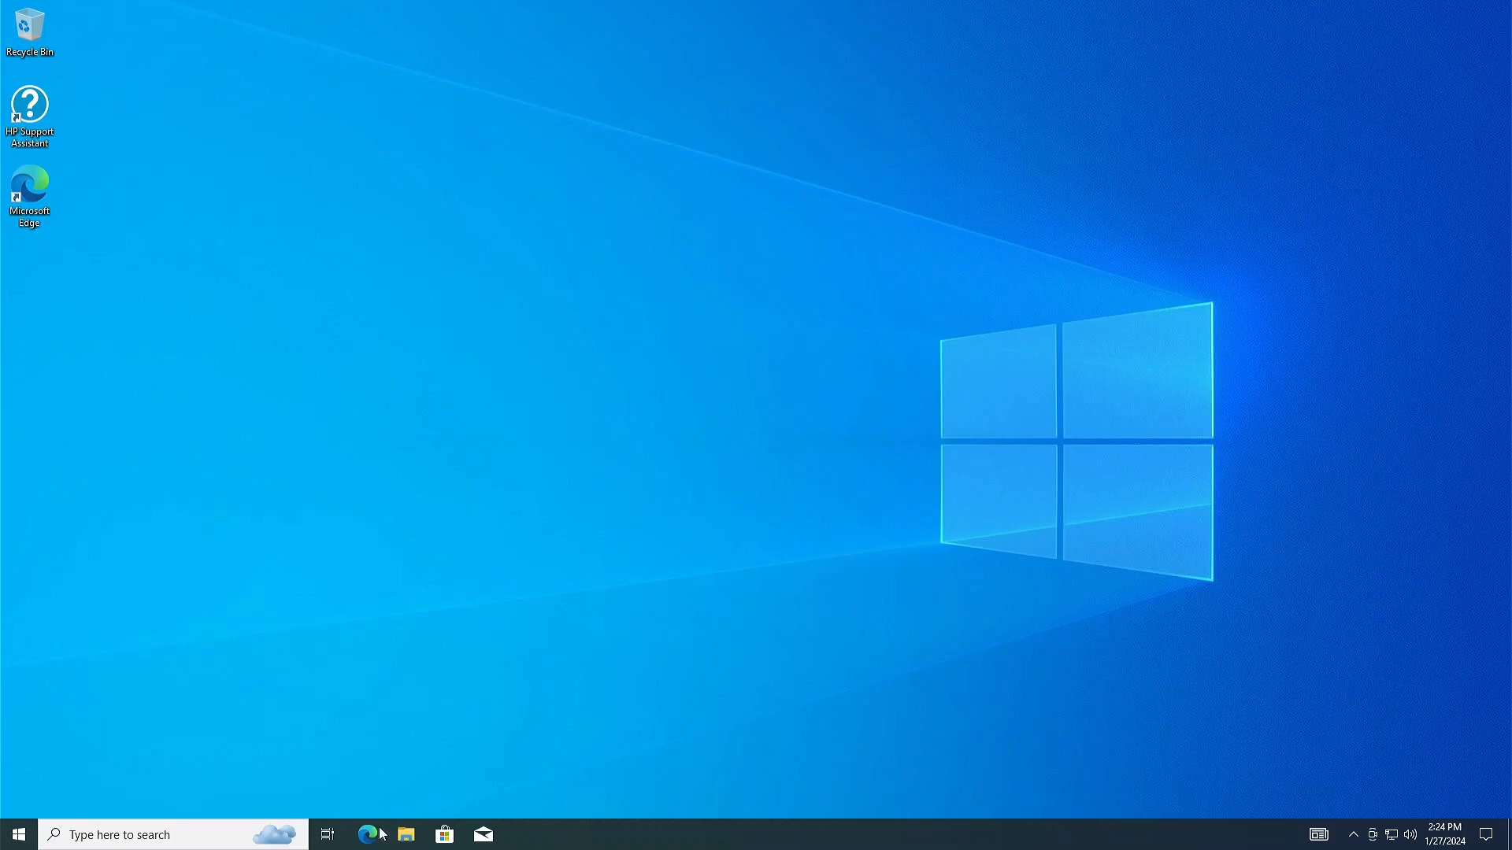
- Search the system settings for "tpm" and open the security processor details to check the TPM specification version
{"action": "right_click", "coordinate": [17, 831]}
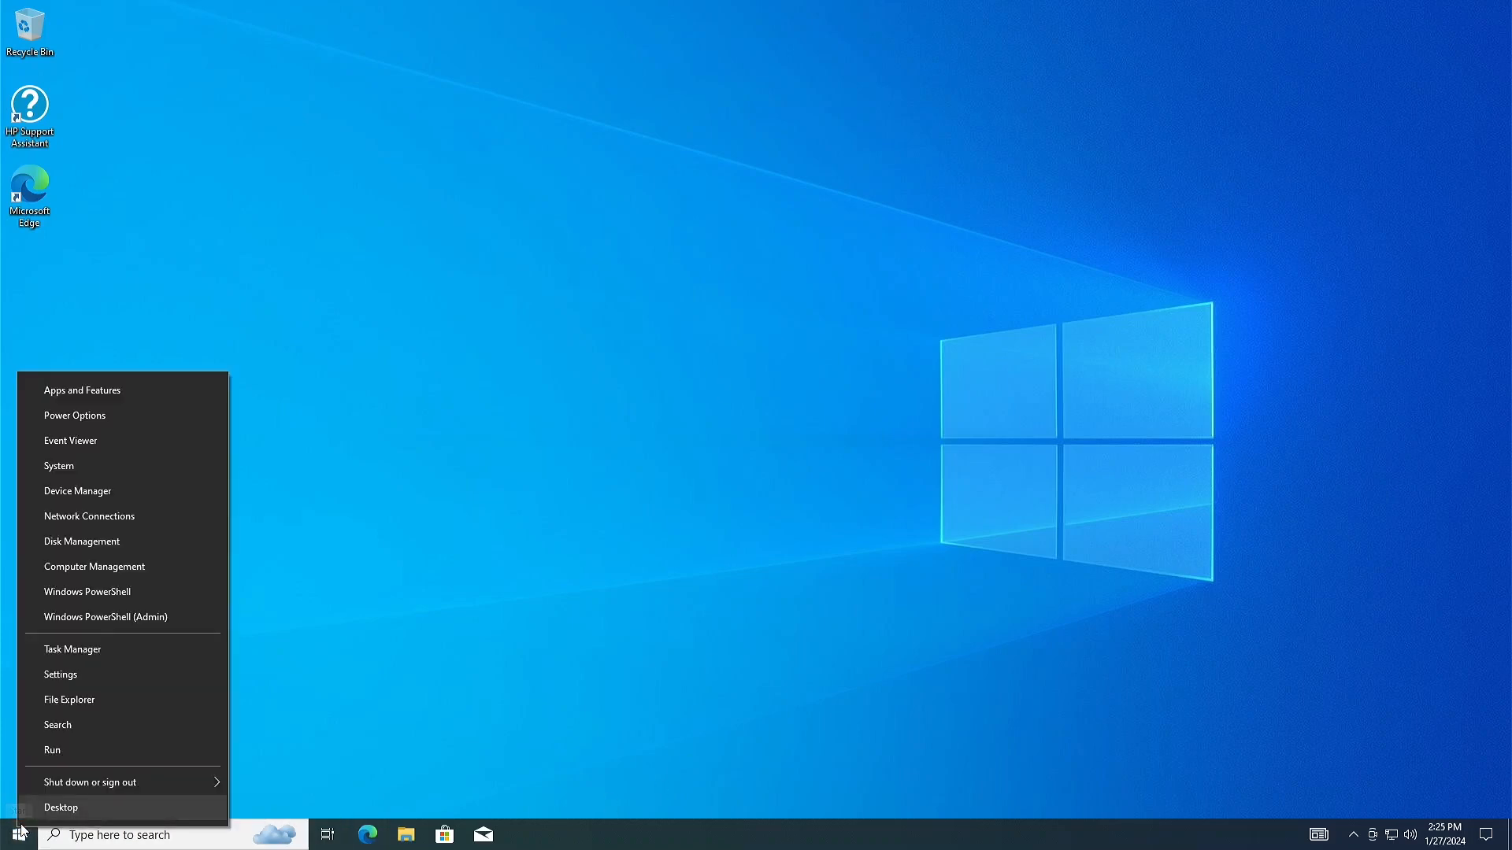
{"action": "left_click", "coordinate": [65, 465]}
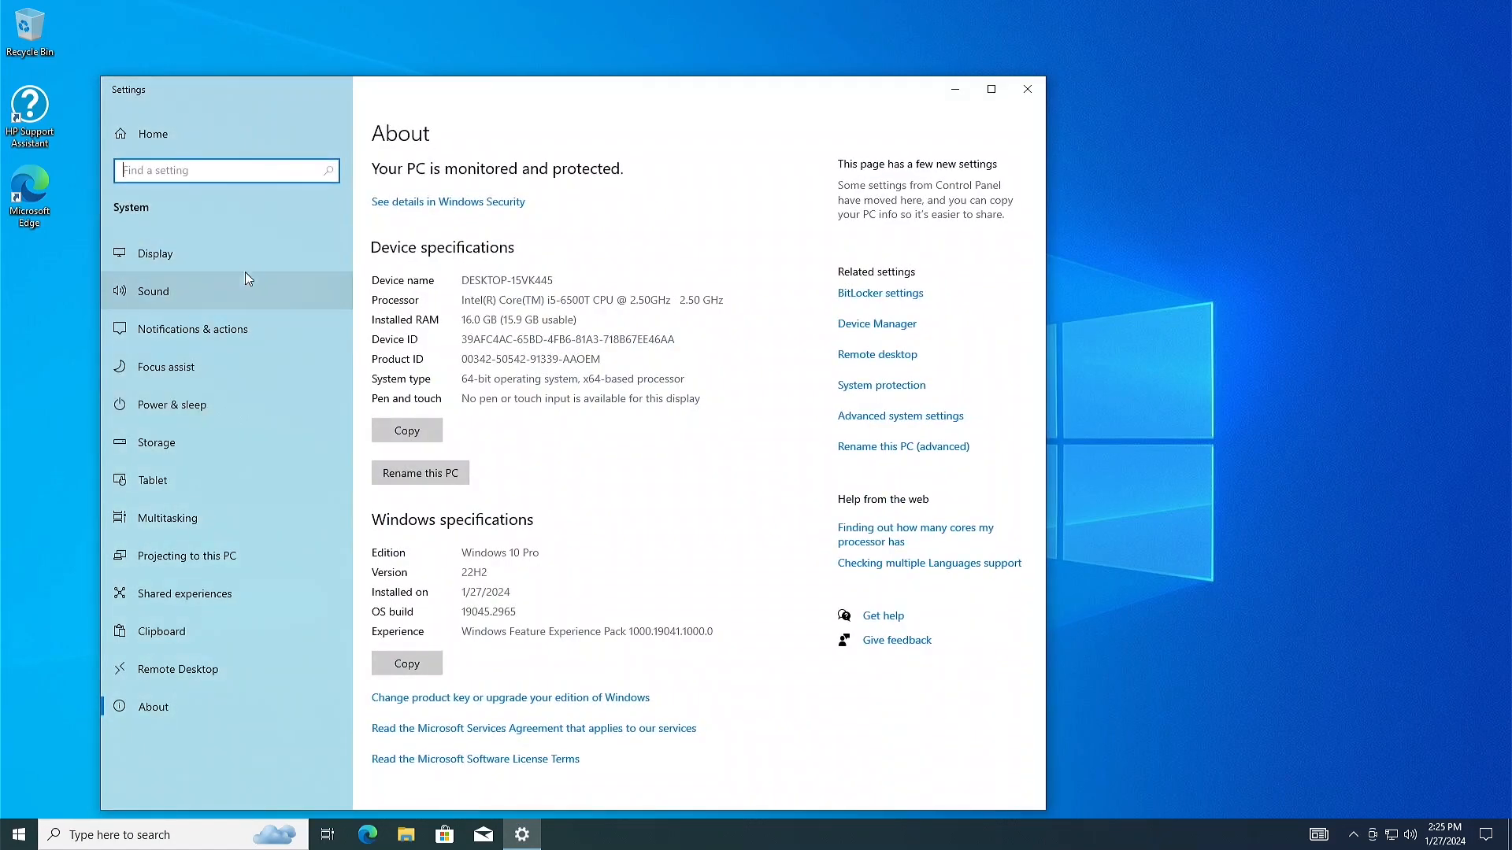
{"action": "type", "text": "tpm"}
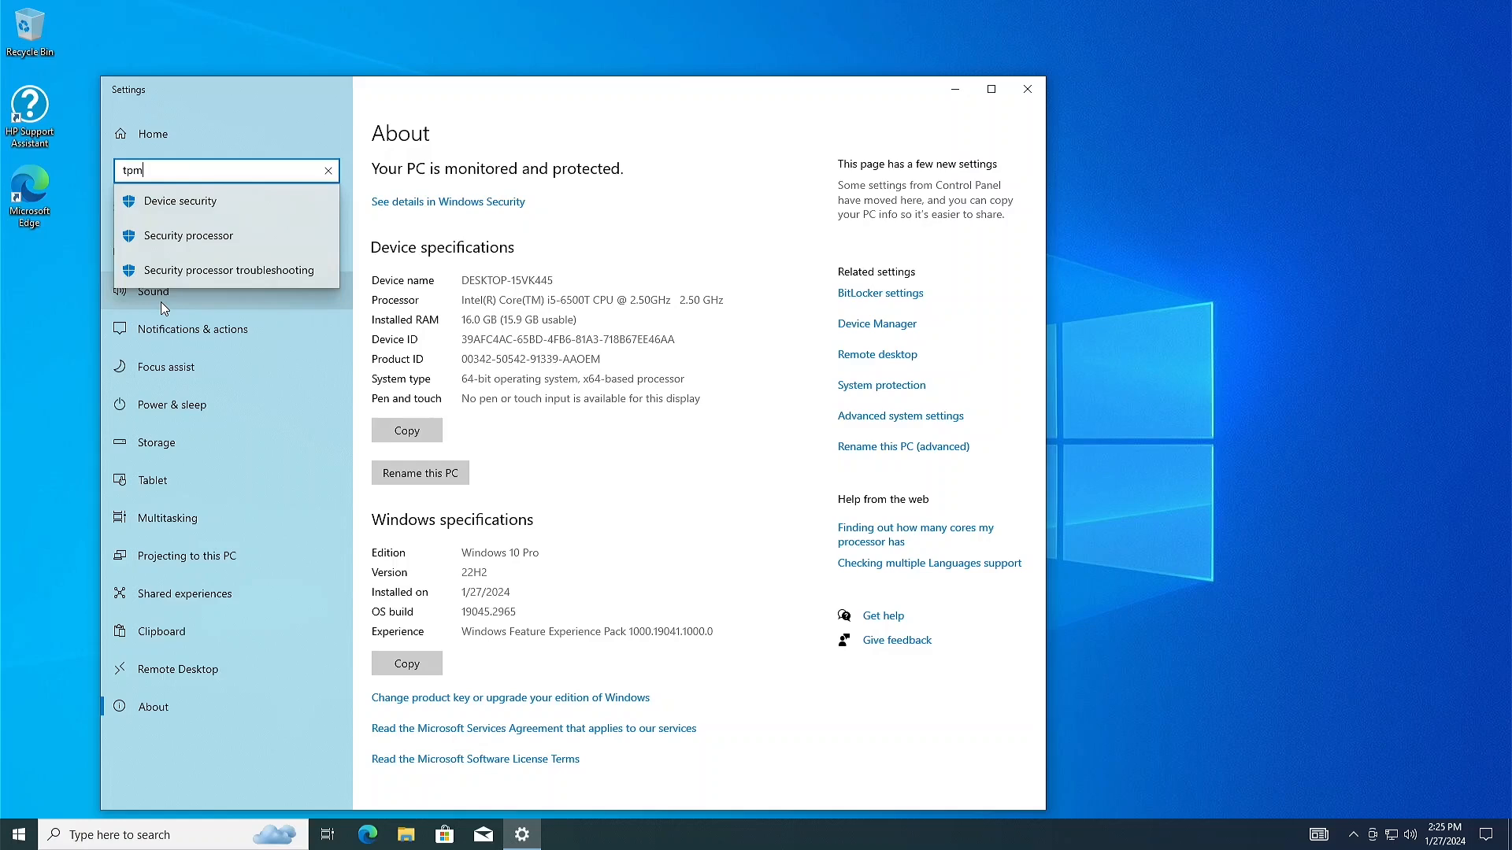
{"action": "left_click", "coordinate": [162, 201]}
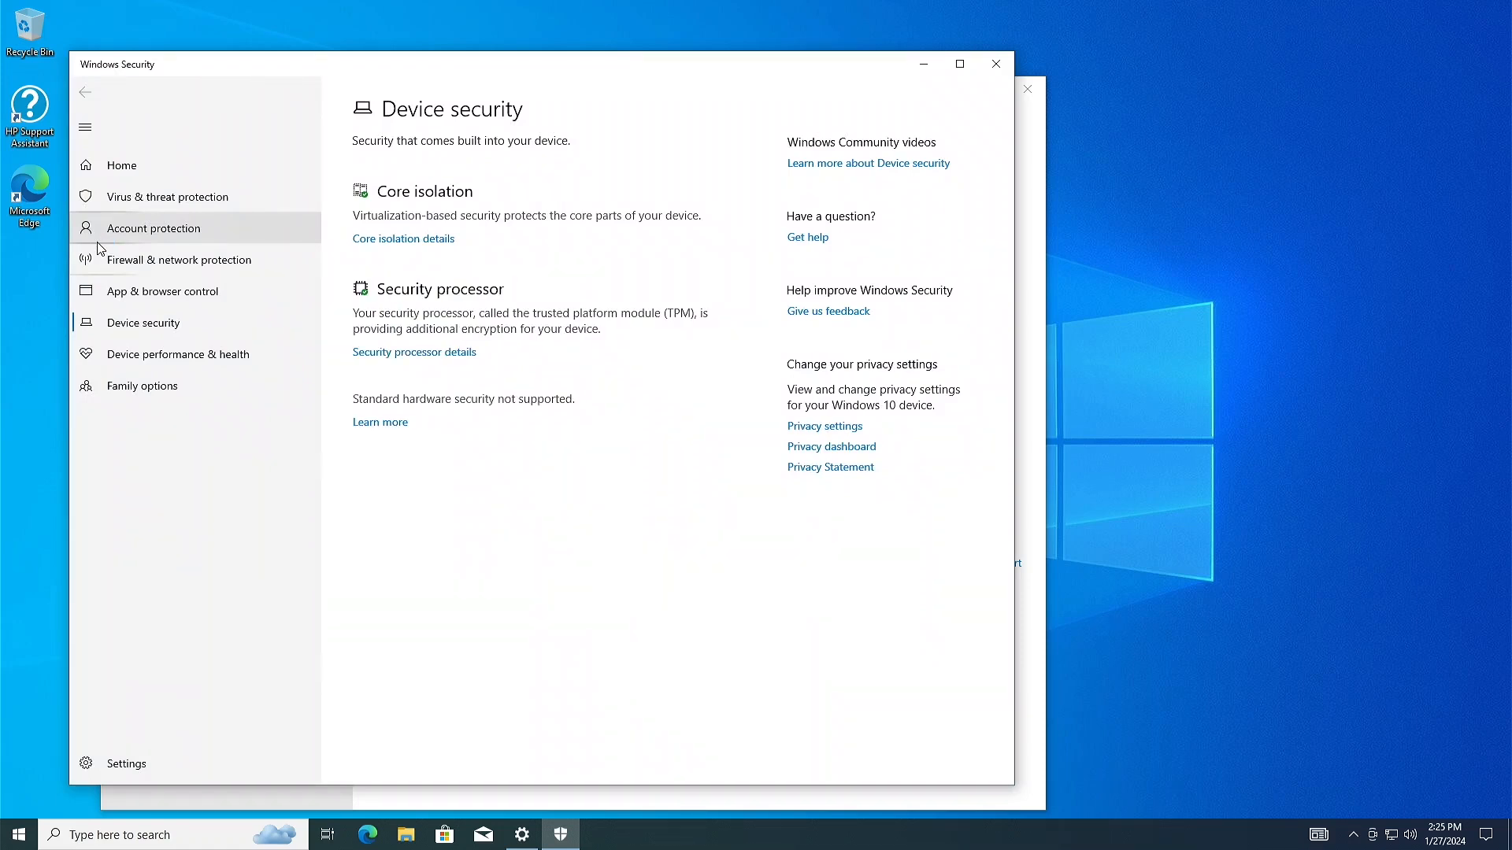
{"action": "left_click", "coordinate": [418, 355]}
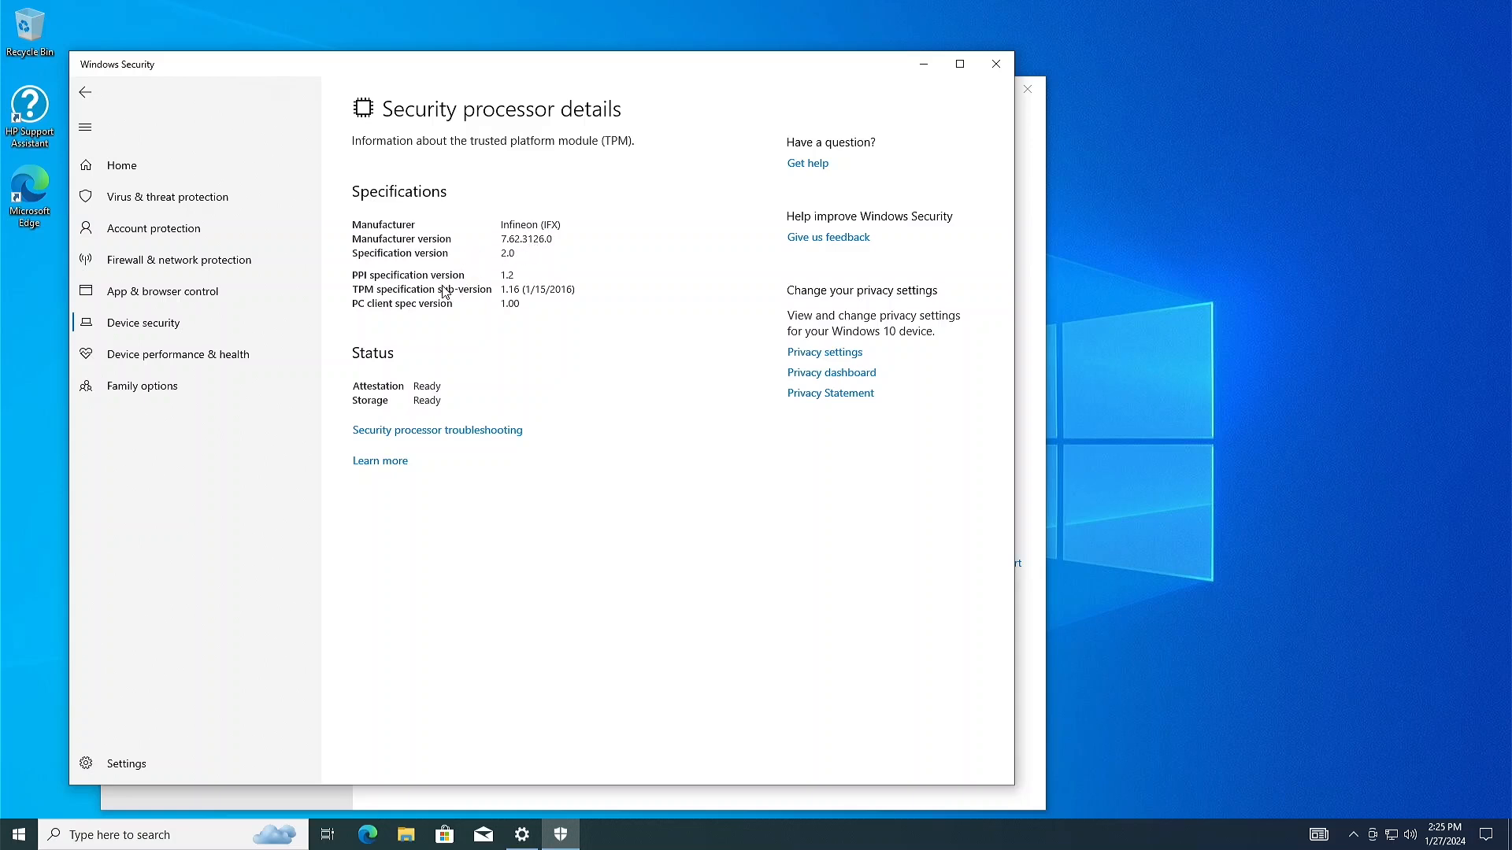
- Launch PC Health Check, run the Windows 11 compatibility check, and close its result
{"action": "left_click", "coordinate": [17, 836]}
{"action": "scroll", "coordinate": [118, 583], "scroll_direction": "down", "scroll_amount": 10}
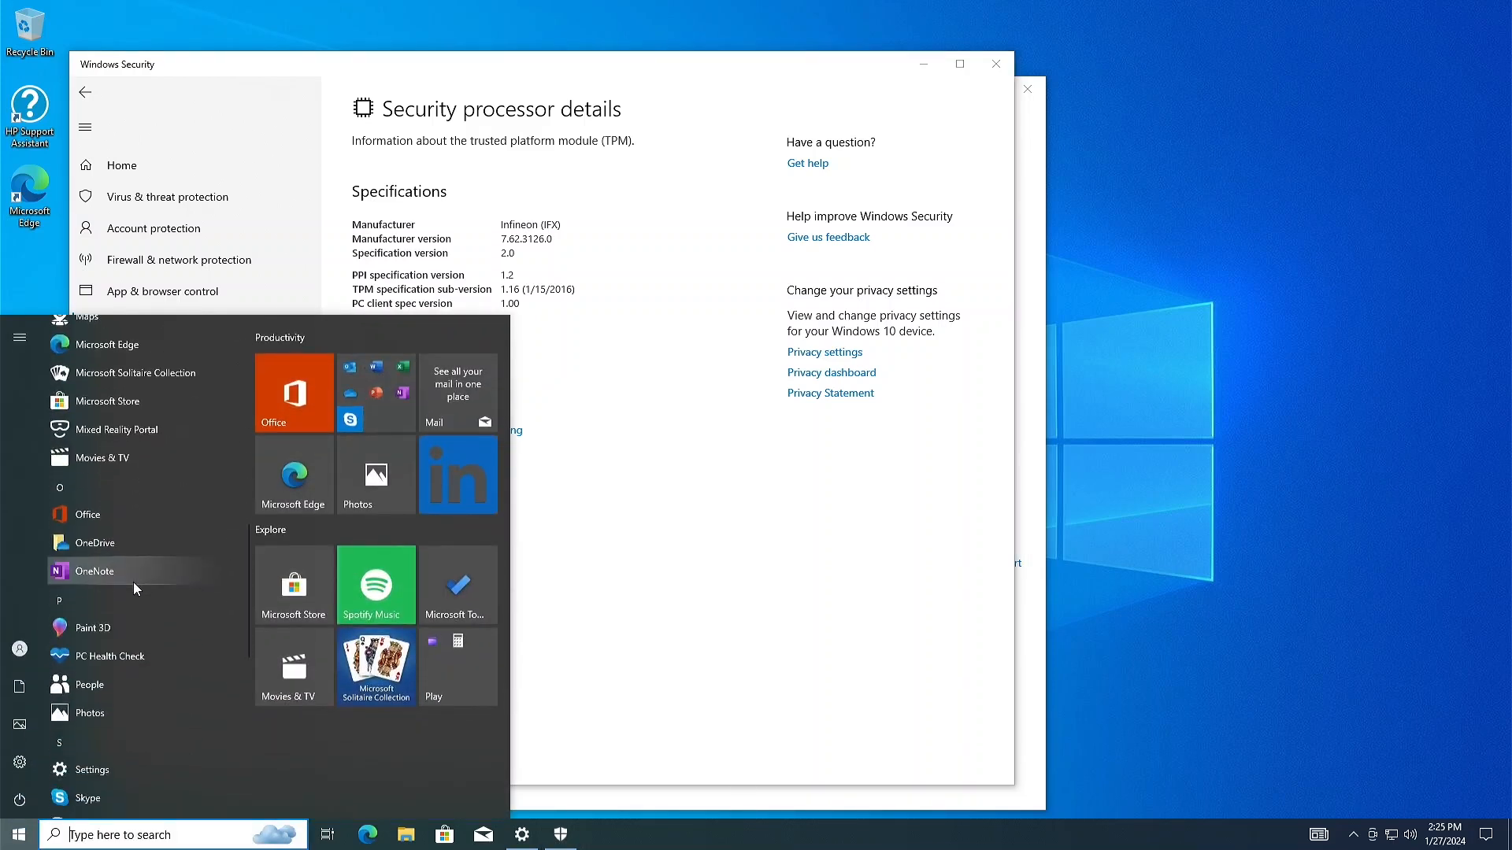
{"action": "key", "text": "Escape"}
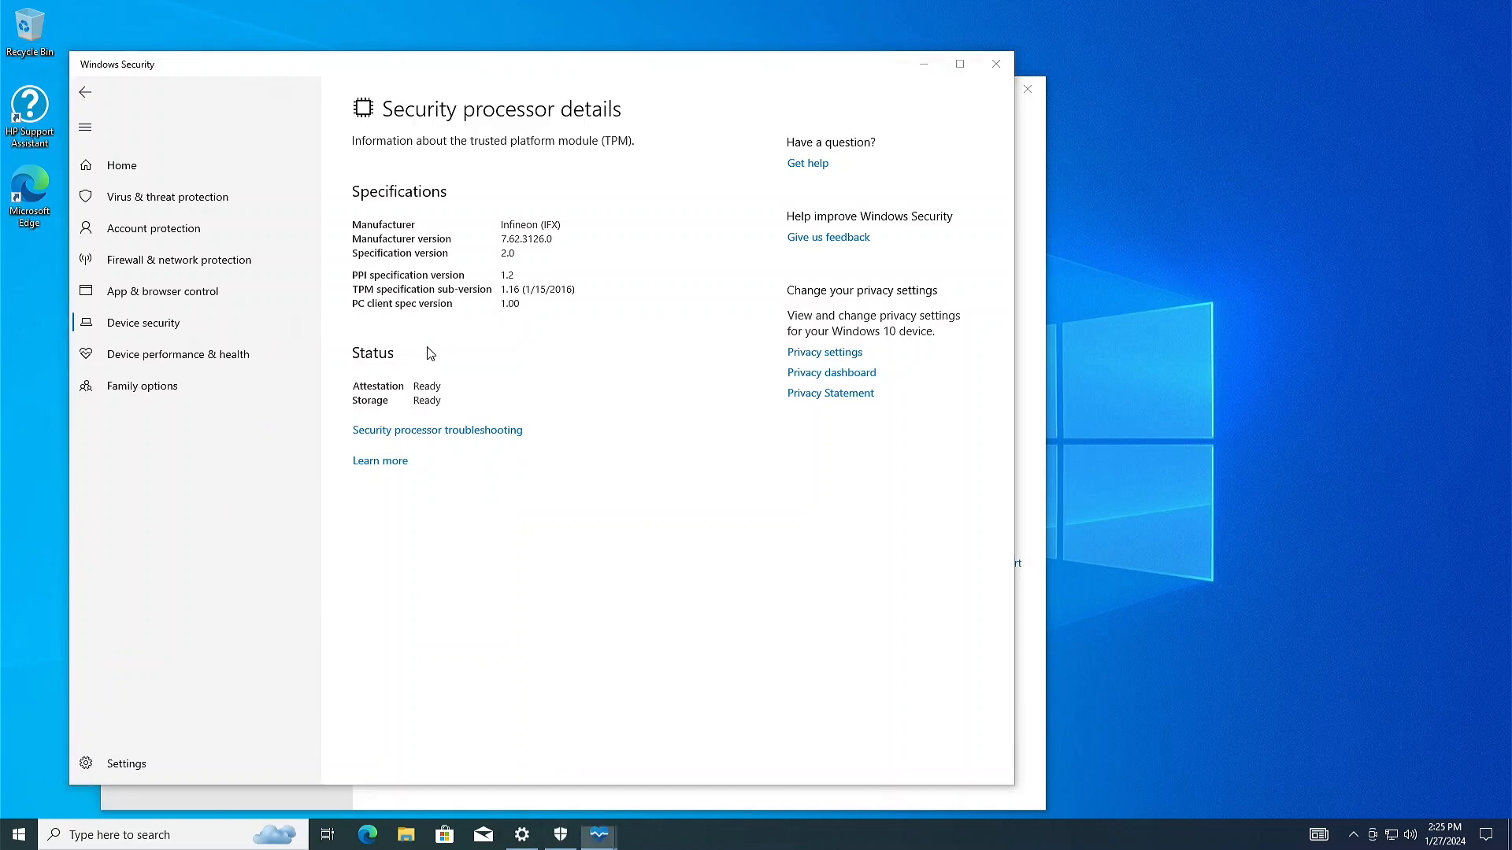
{"action": "left_click", "coordinate": [620, 279]}
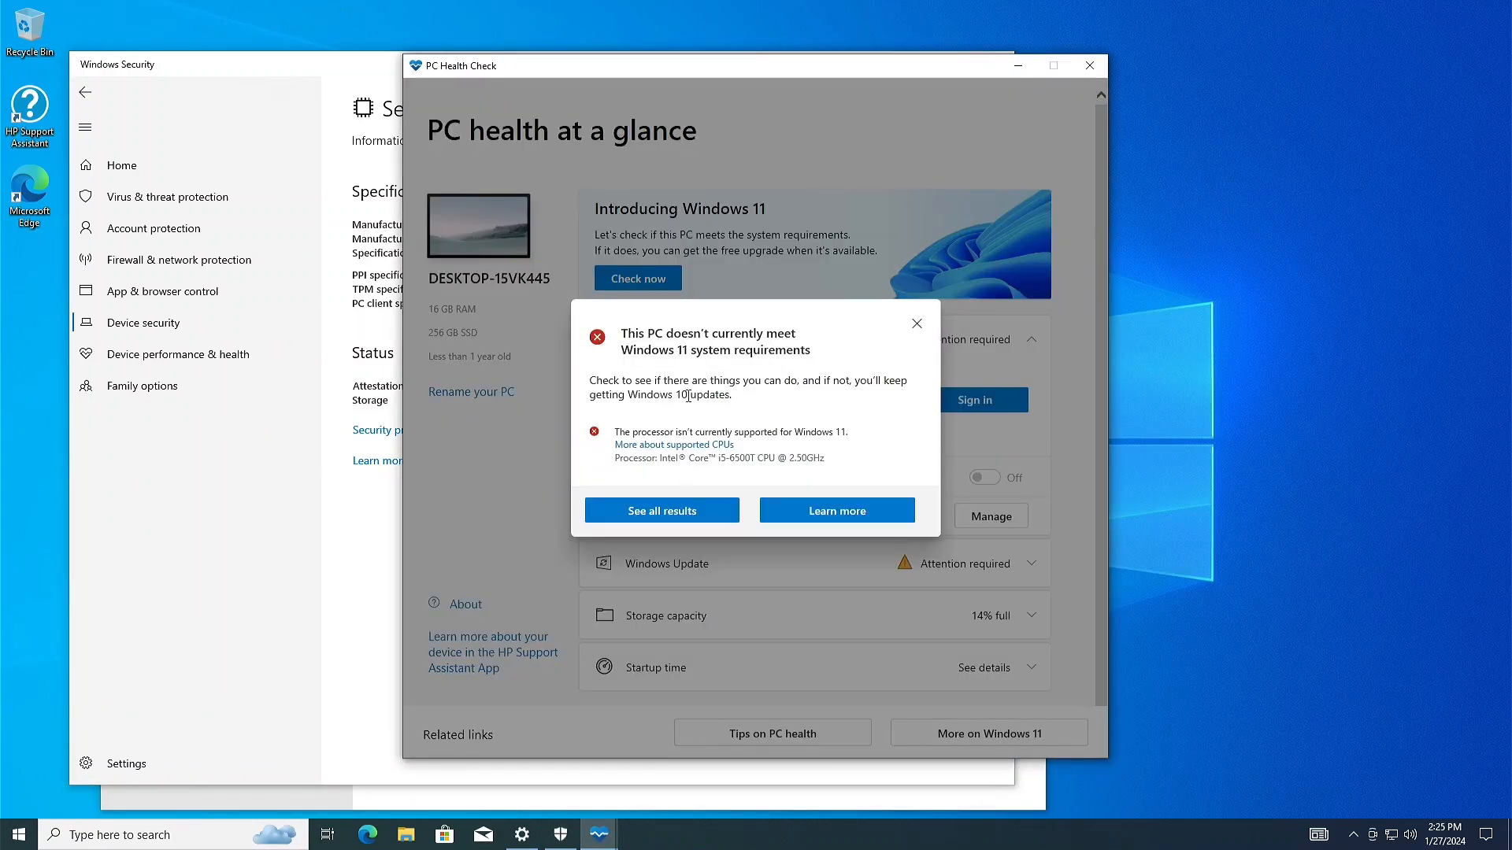
{"action": "left_click", "coordinate": [917, 325]}
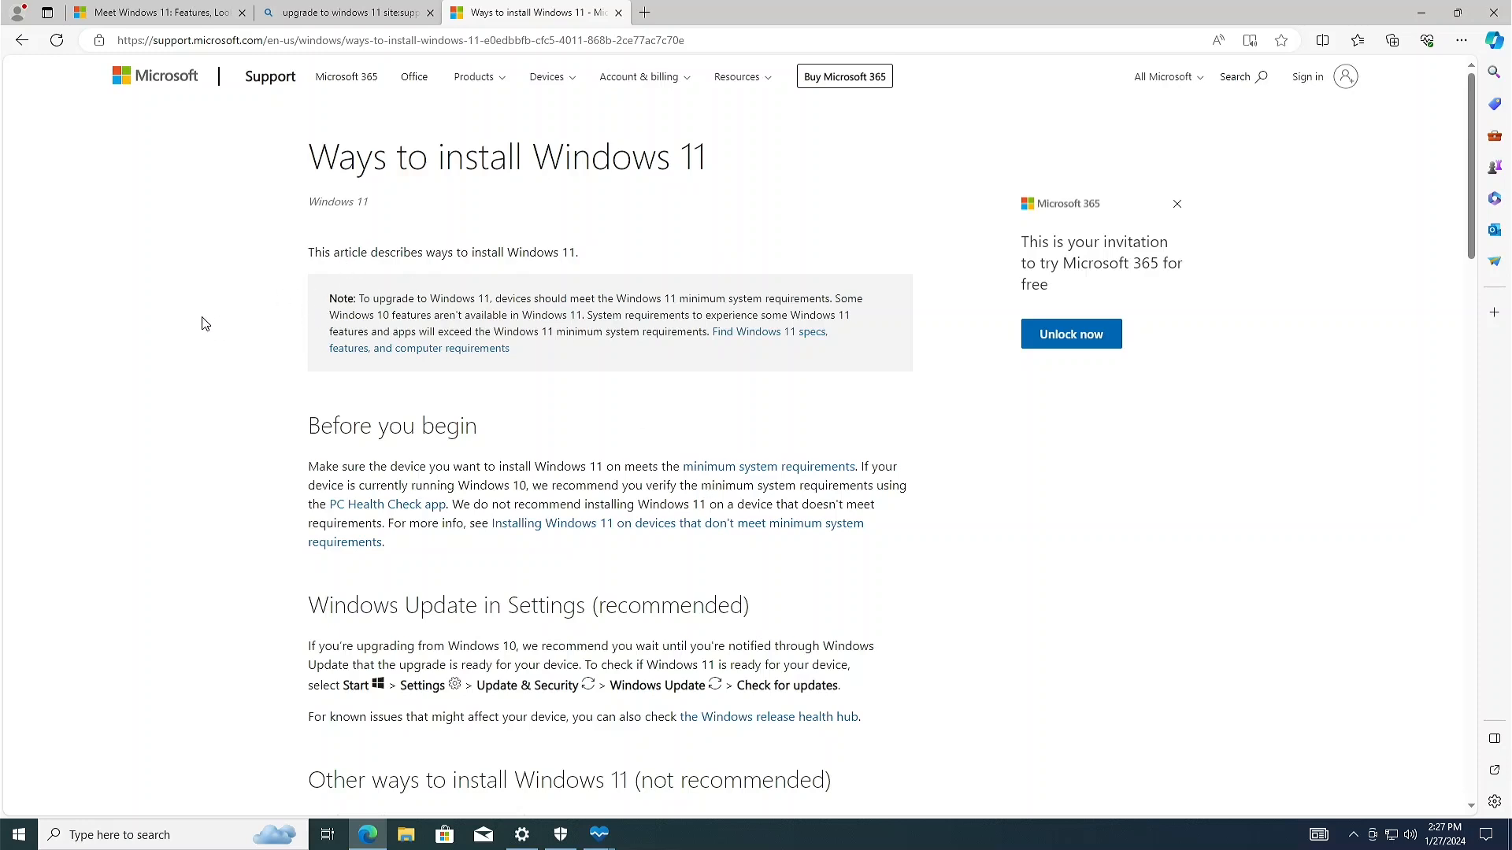
- Review Microsoft's "Ways to install Windows 11" article, including the unsupported TPM/CPU registry values and the available installation paths
{"action": "scroll", "coordinate": [203, 324], "scroll_direction": "down", "scroll_amount": 4}
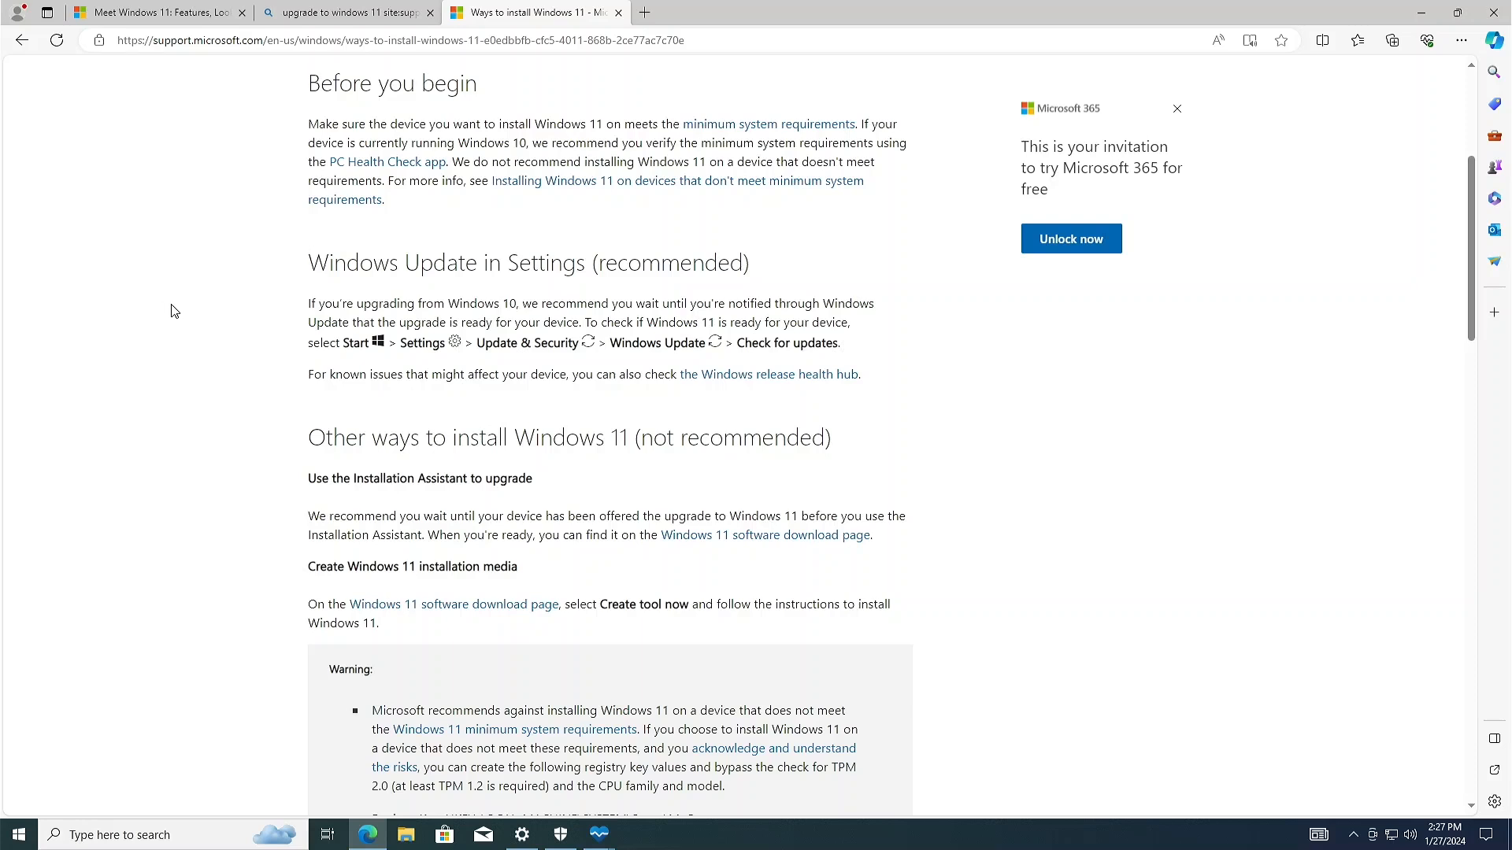
{"action": "scroll", "coordinate": [173, 313], "scroll_direction": "down", "scroll_amount": 3}
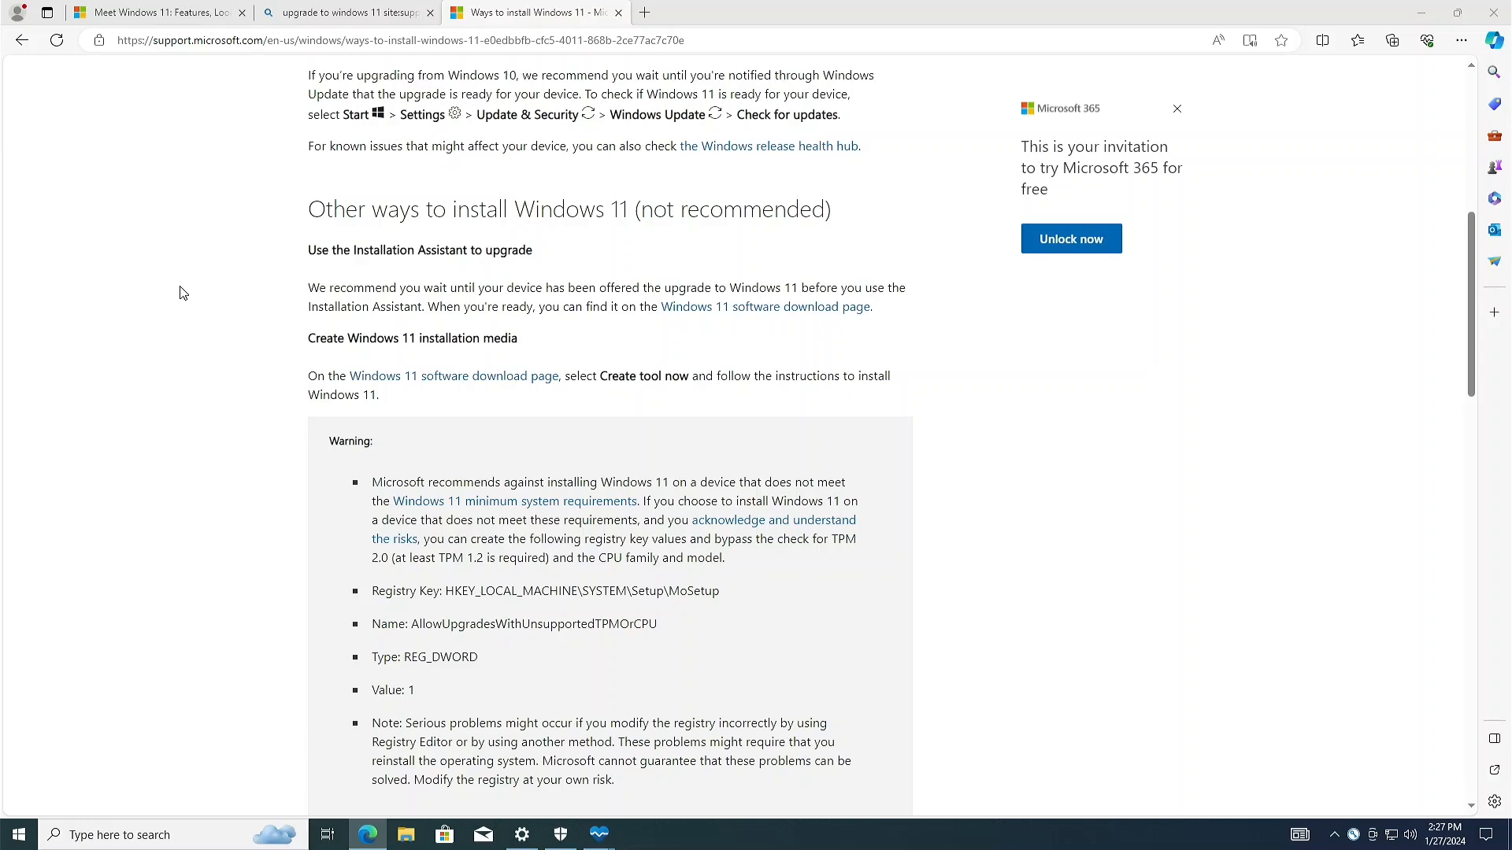
{"action": "scroll", "coordinate": [186, 293], "scroll_direction": "down", "scroll_amount": 1}
{"action": "scroll", "coordinate": [187, 292], "scroll_direction": "down", "scroll_amount": 1}
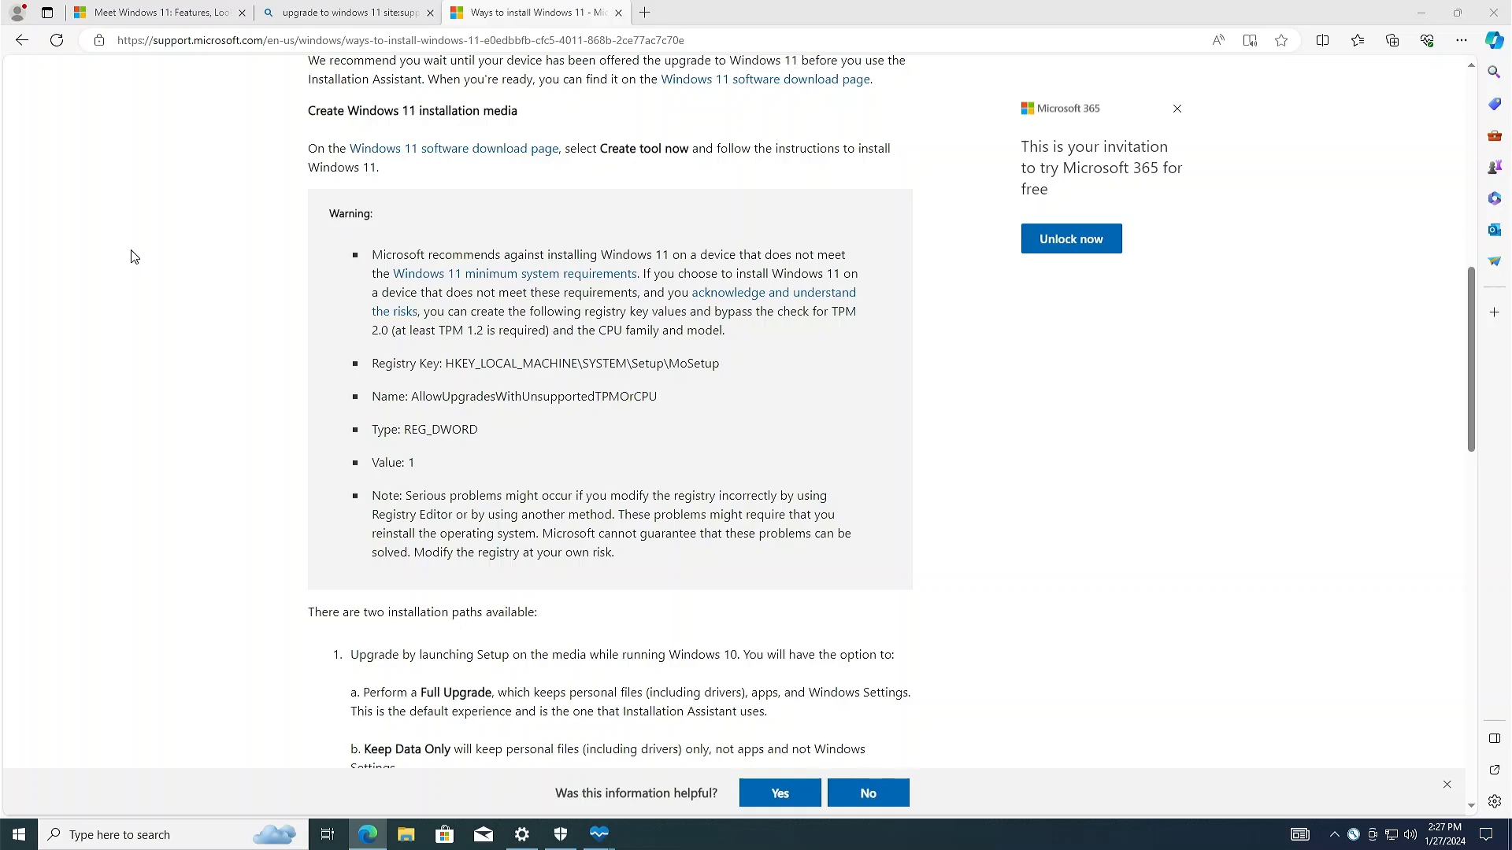
{"action": "scroll", "coordinate": [134, 257], "scroll_direction": "up", "scroll_amount": 1}
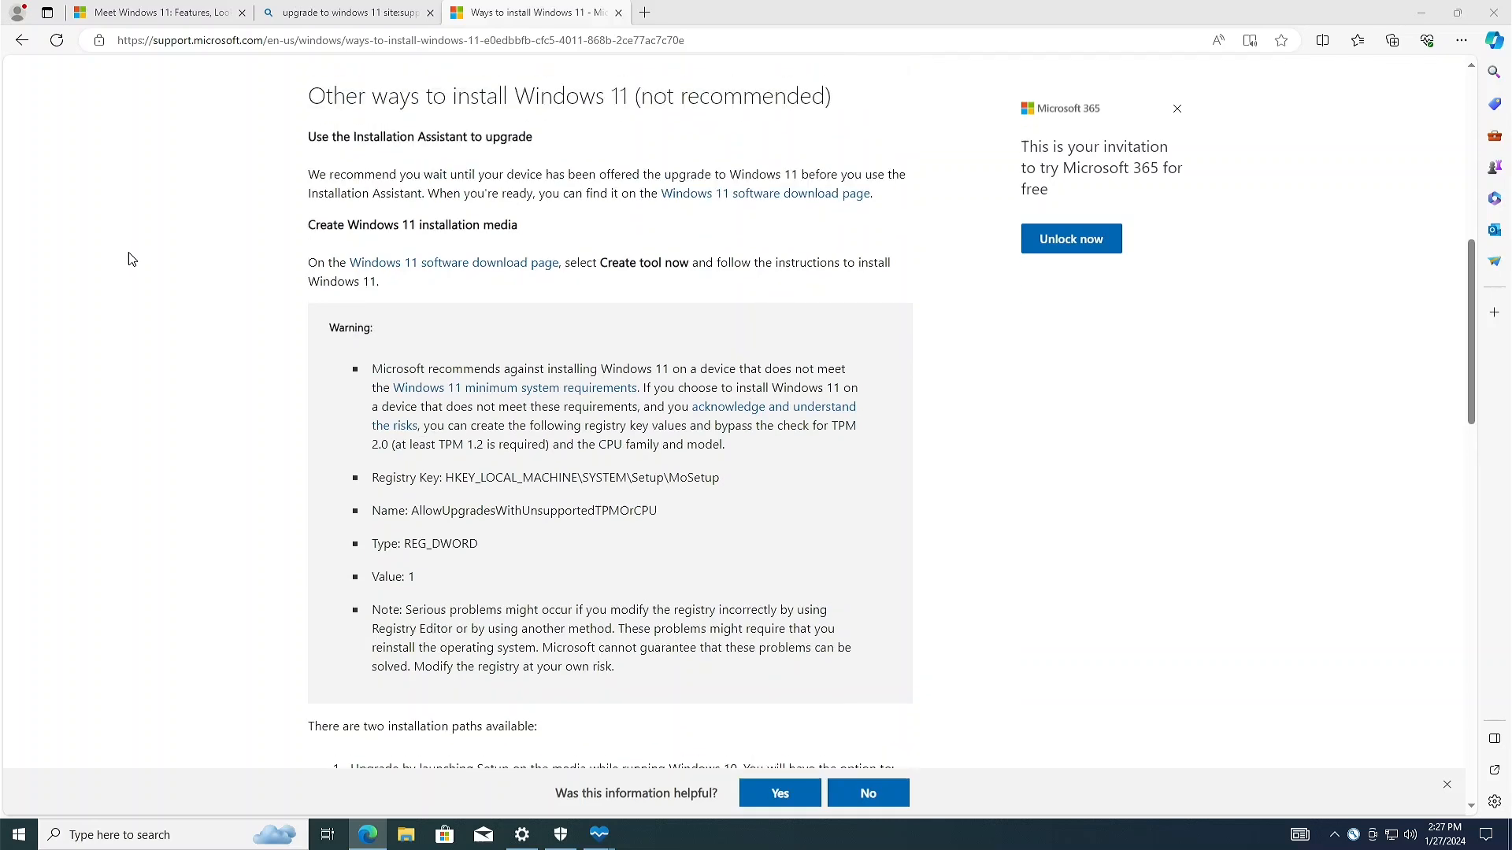
{"action": "scroll", "coordinate": [132, 259], "scroll_direction": "down", "scroll_amount": 2}
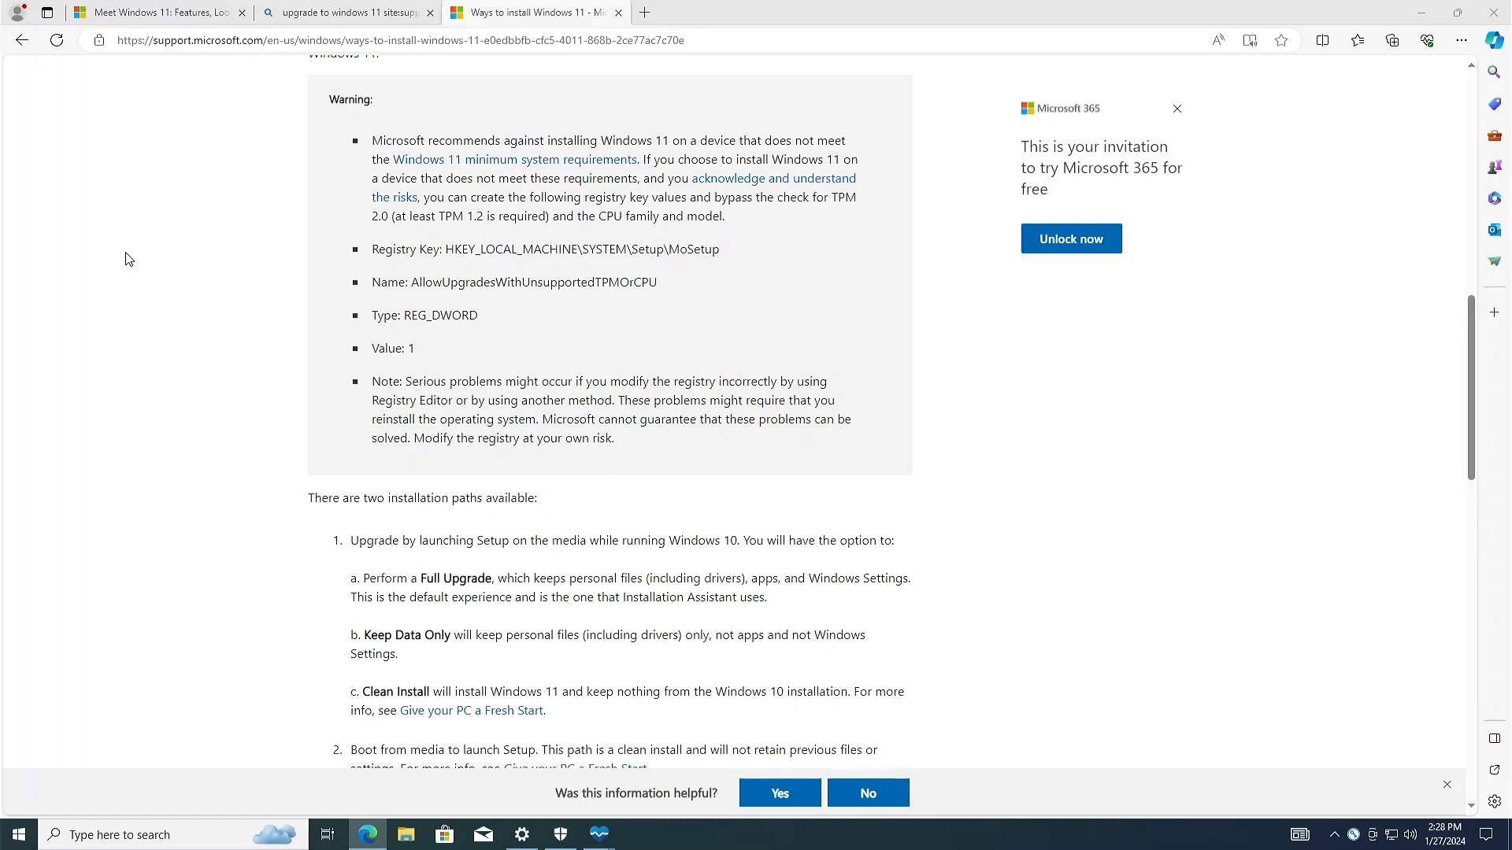
{"action": "scroll", "coordinate": [128, 259], "scroll_direction": "up", "scroll_amount": 1}
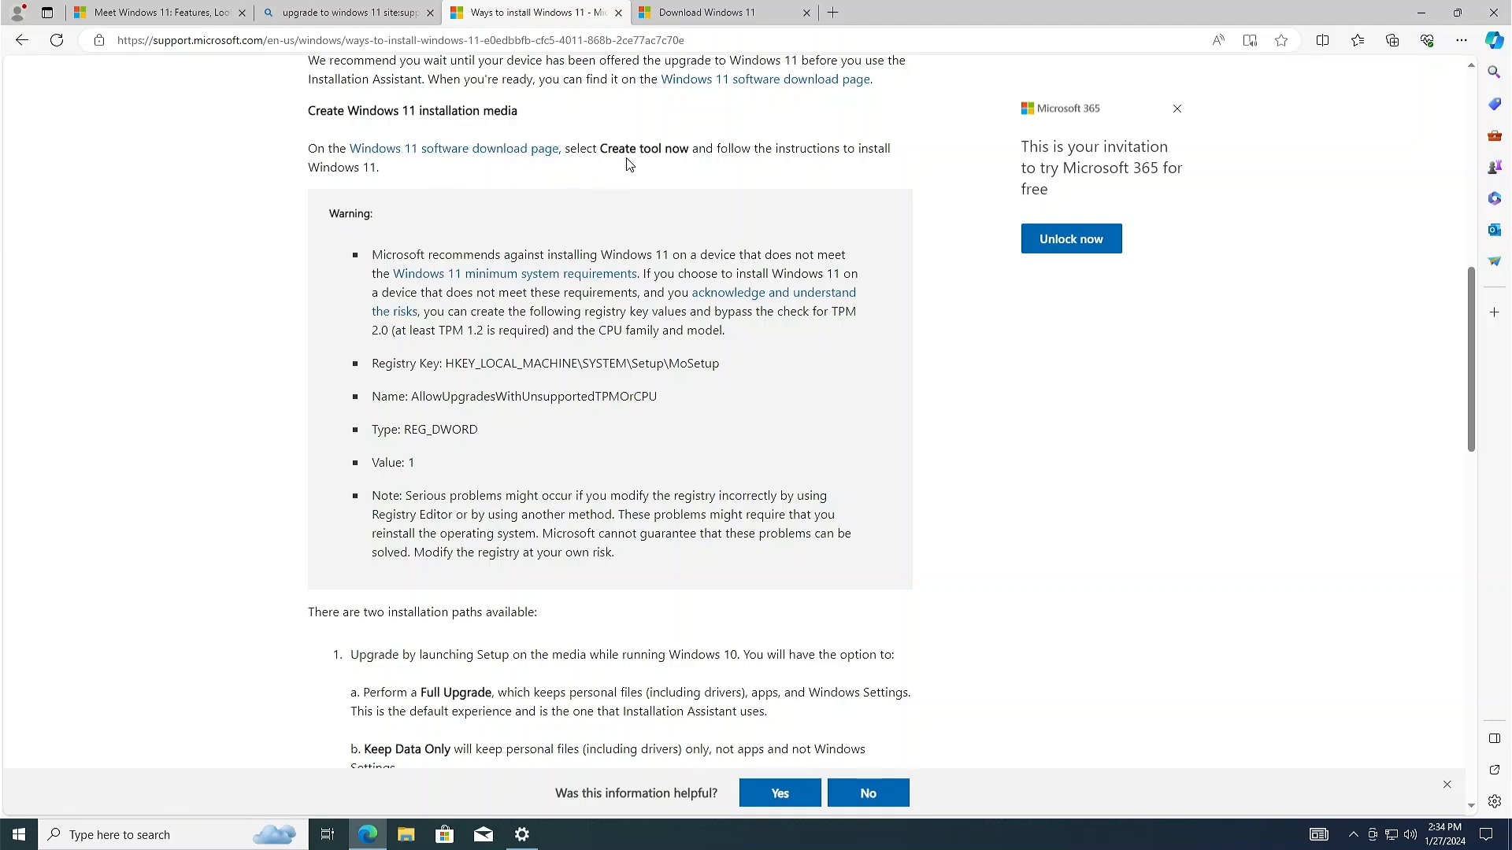
- Download MediaCreationTool_Win11_23H2.exe from the Windows 11 software download page and run it with administrator approval
{"action": "left_click", "coordinate": [469, 157]}
{"action": "scroll", "coordinate": [306, 433], "scroll_direction": "down", "scroll_amount": 15}
{"action": "scroll", "coordinate": [306, 433], "scroll_direction": "down", "scroll_amount": 10}
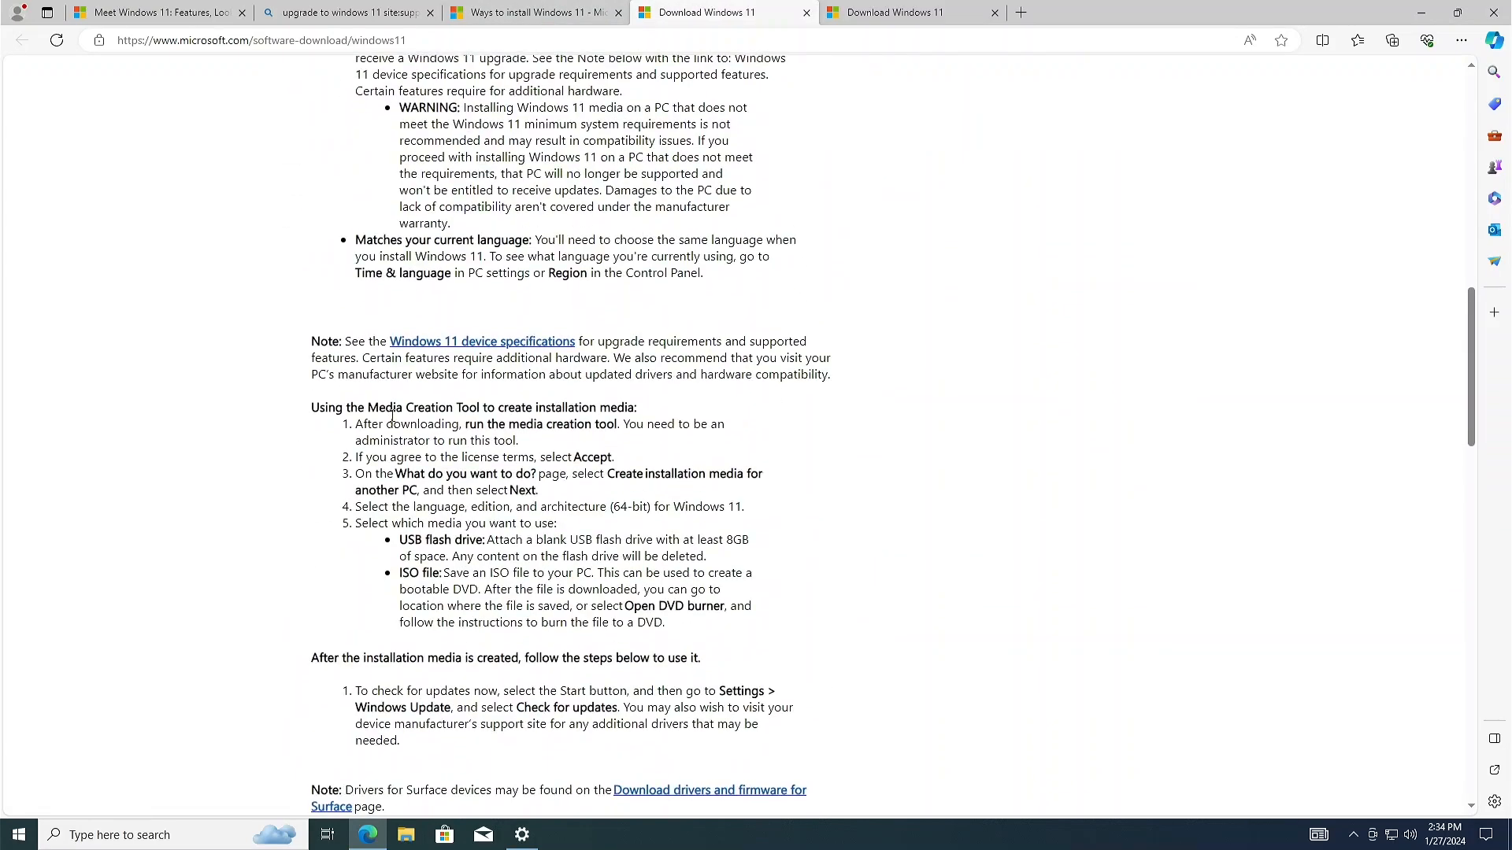
{"action": "scroll", "coordinate": [395, 421], "scroll_direction": "down", "scroll_amount": 3}
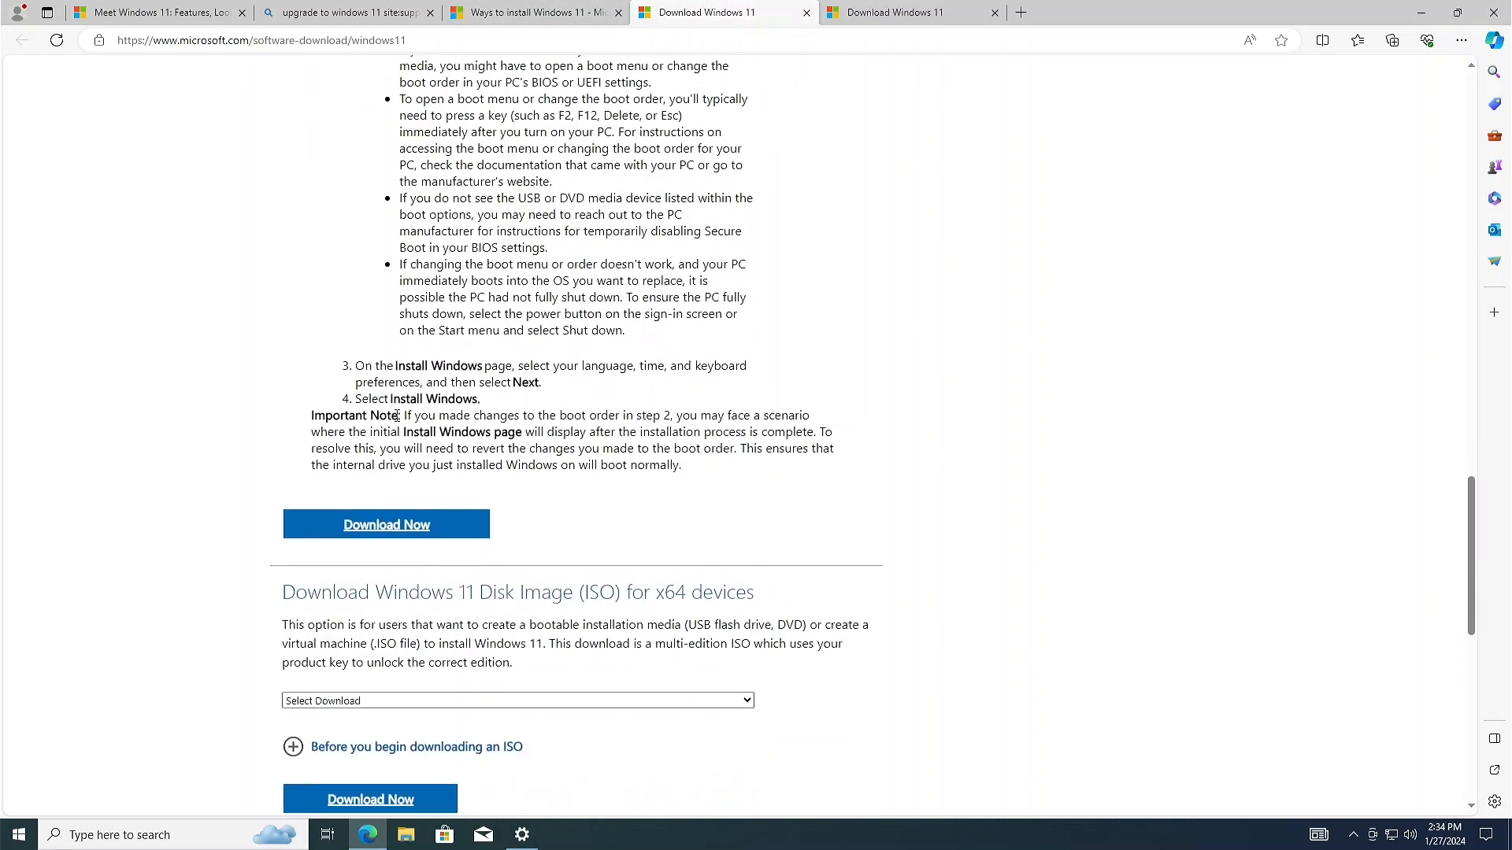
{"action": "left_click", "coordinate": [383, 521]}
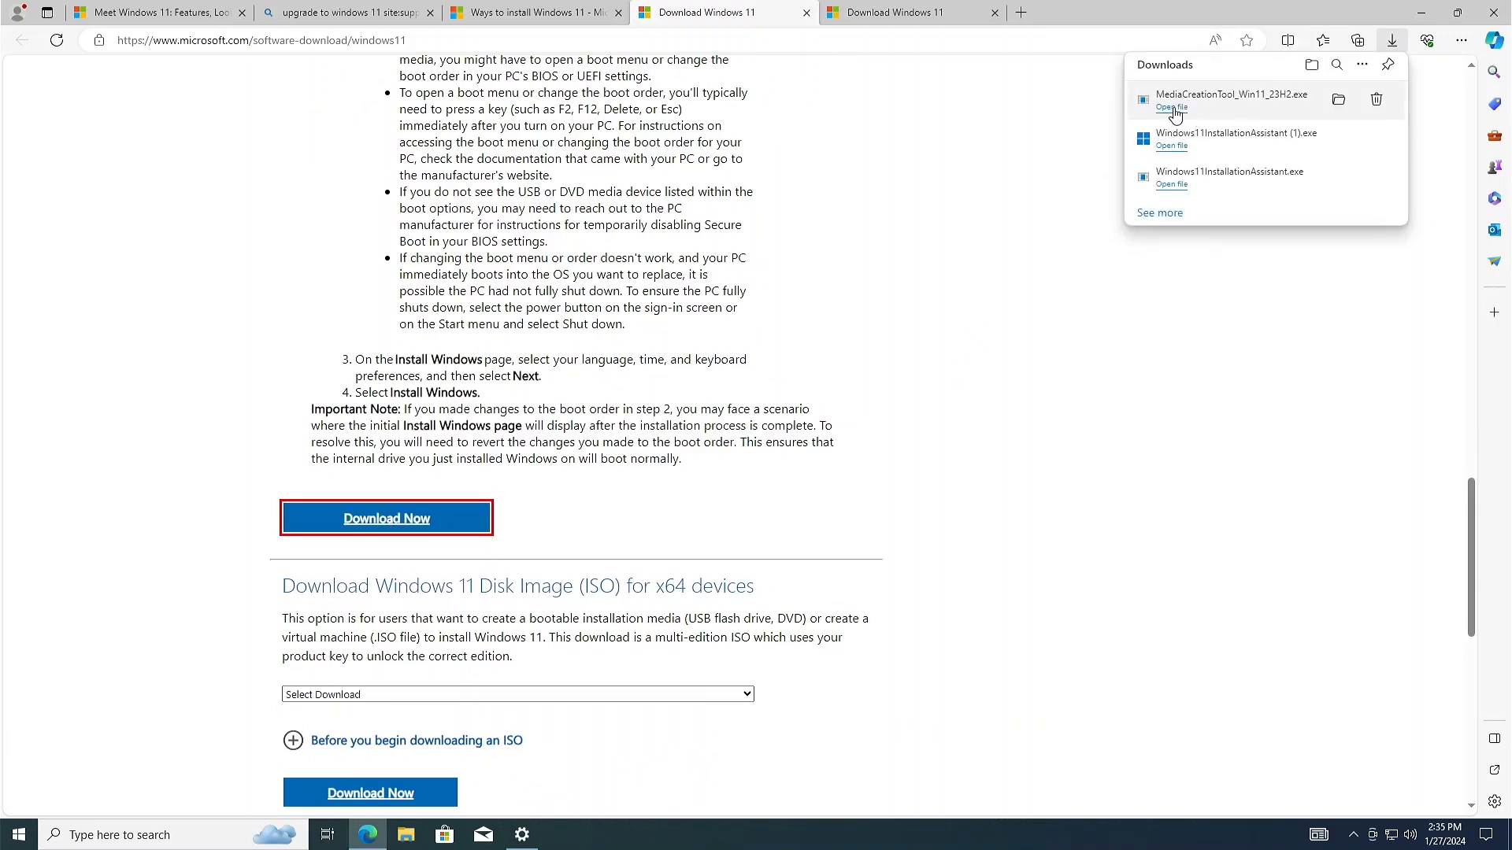
{"action": "left_click", "coordinate": [1172, 108]}
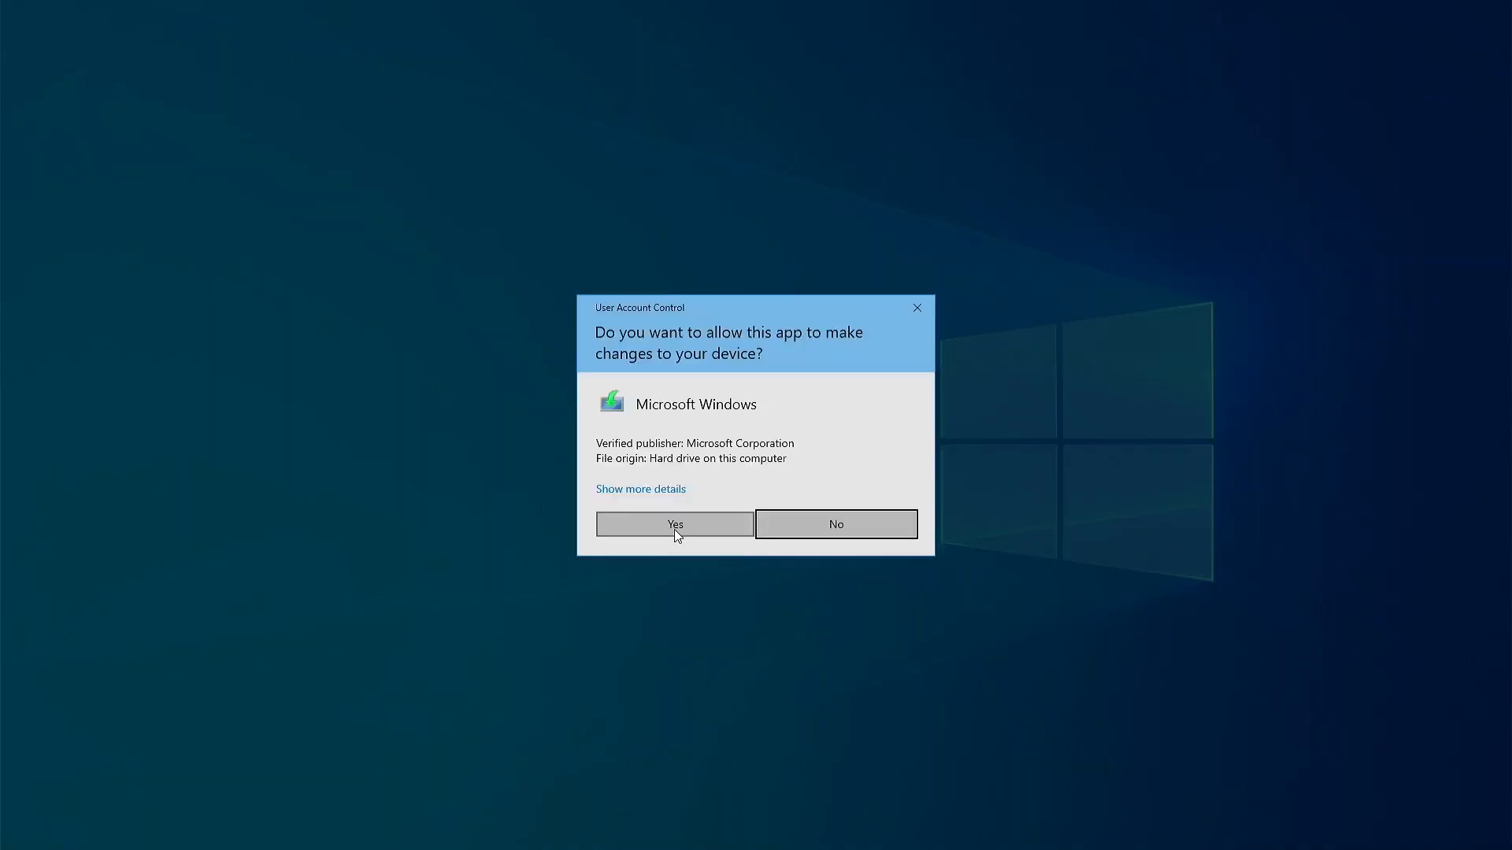
{"action": "left_click", "coordinate": [674, 529]}
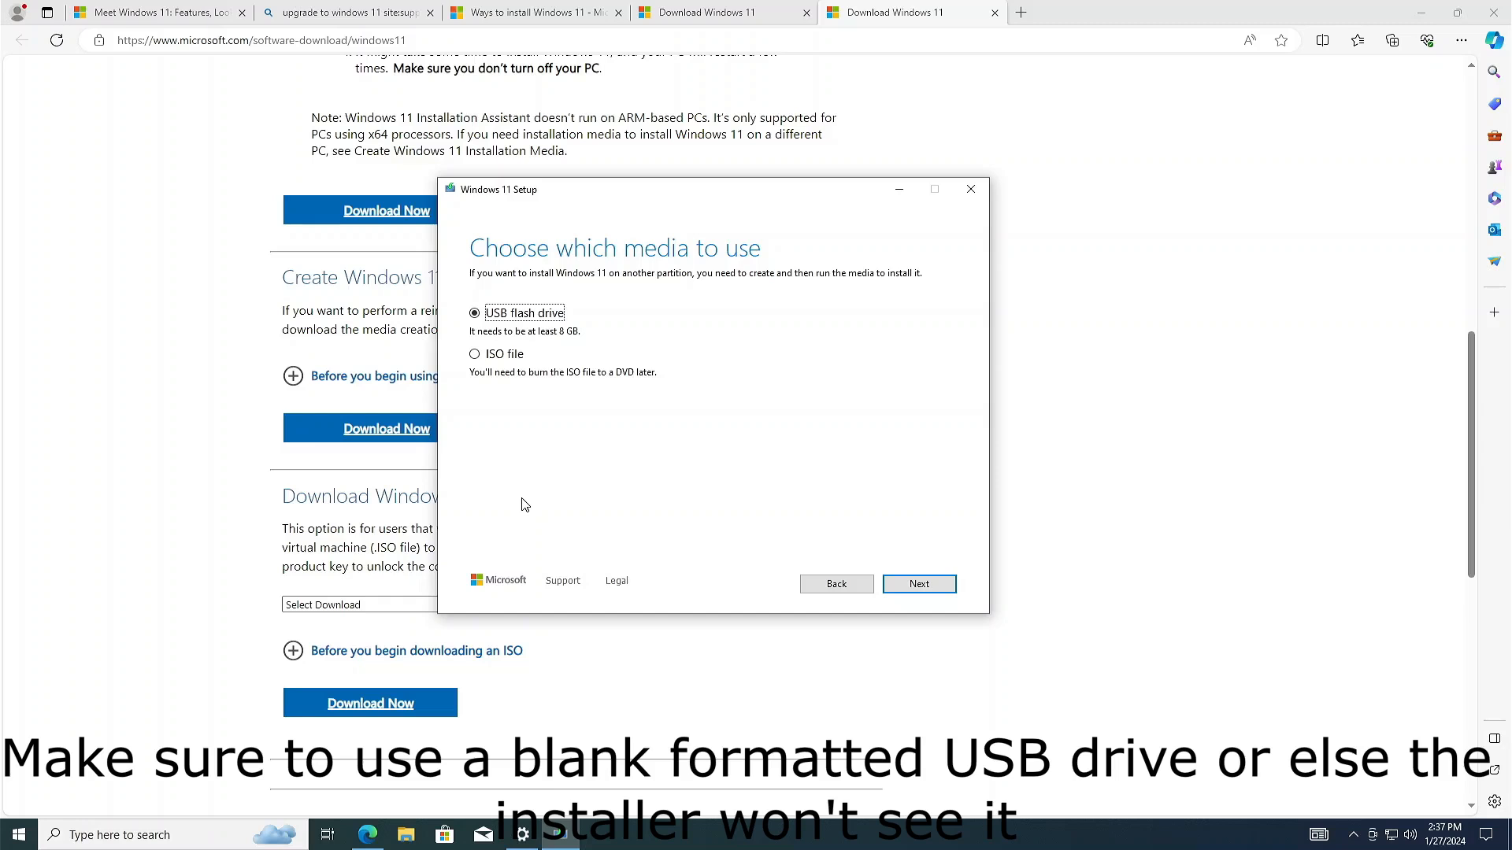
- Create the Windows 11 installation media on the E: (New Volume) USB flash drive and finish the setup wizard
{"action": "left_click", "coordinate": [919, 584]}
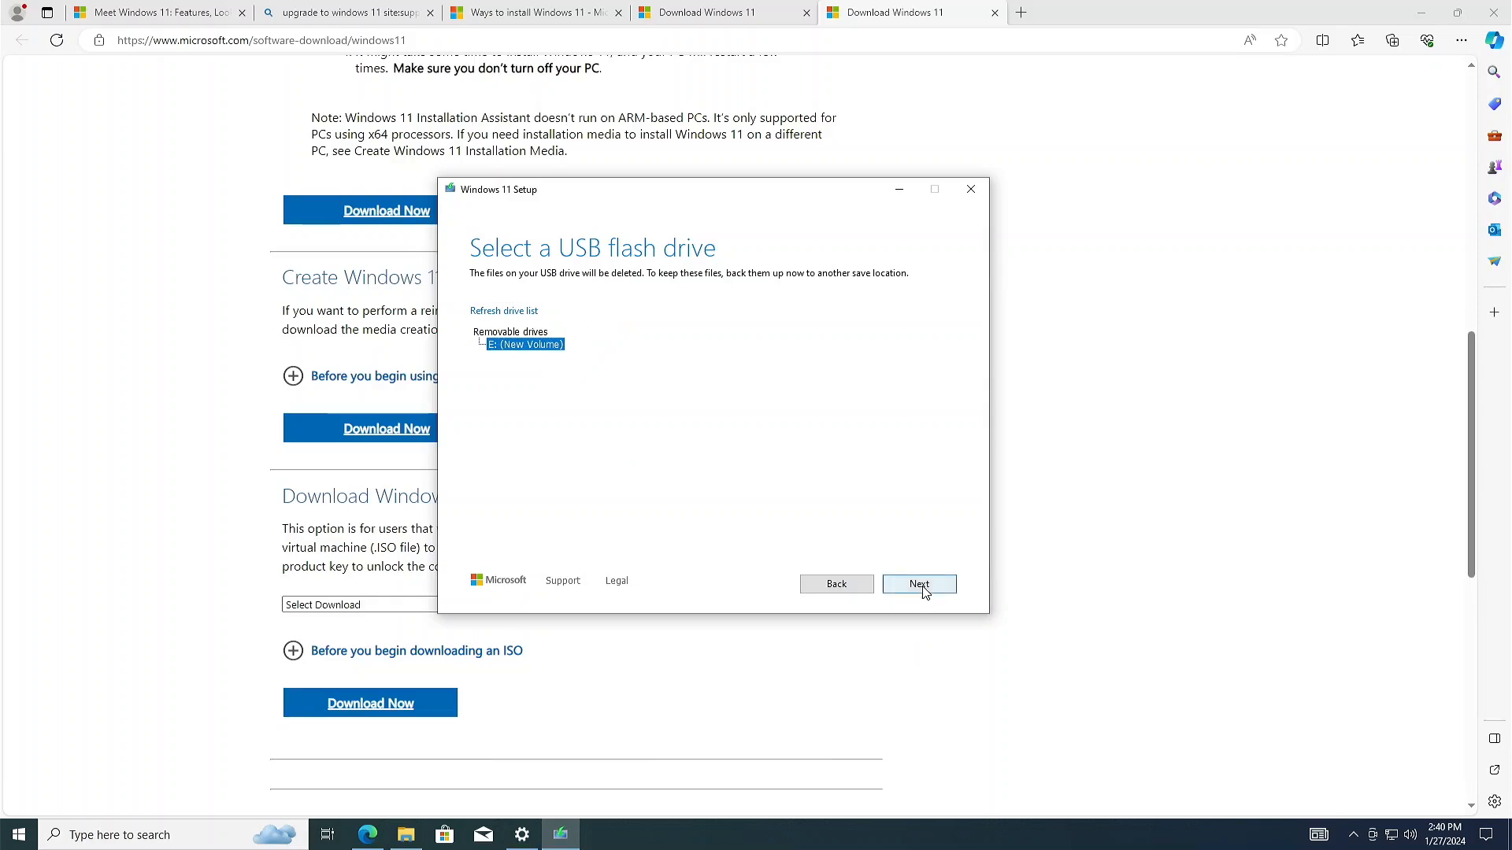
{"action": "left_click", "coordinate": [919, 584]}
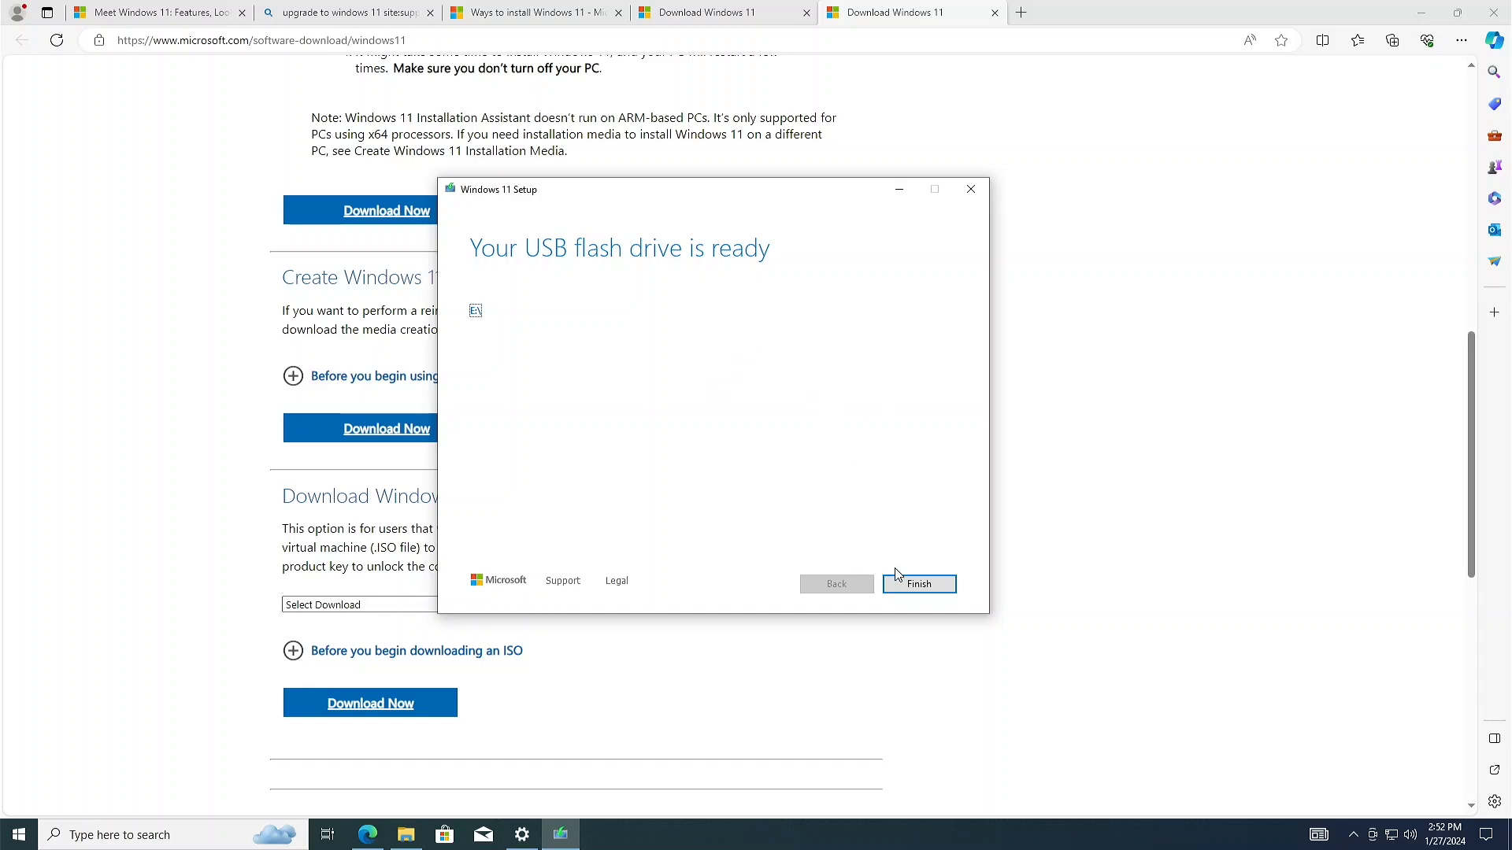
{"action": "left_click", "coordinate": [917, 583]}
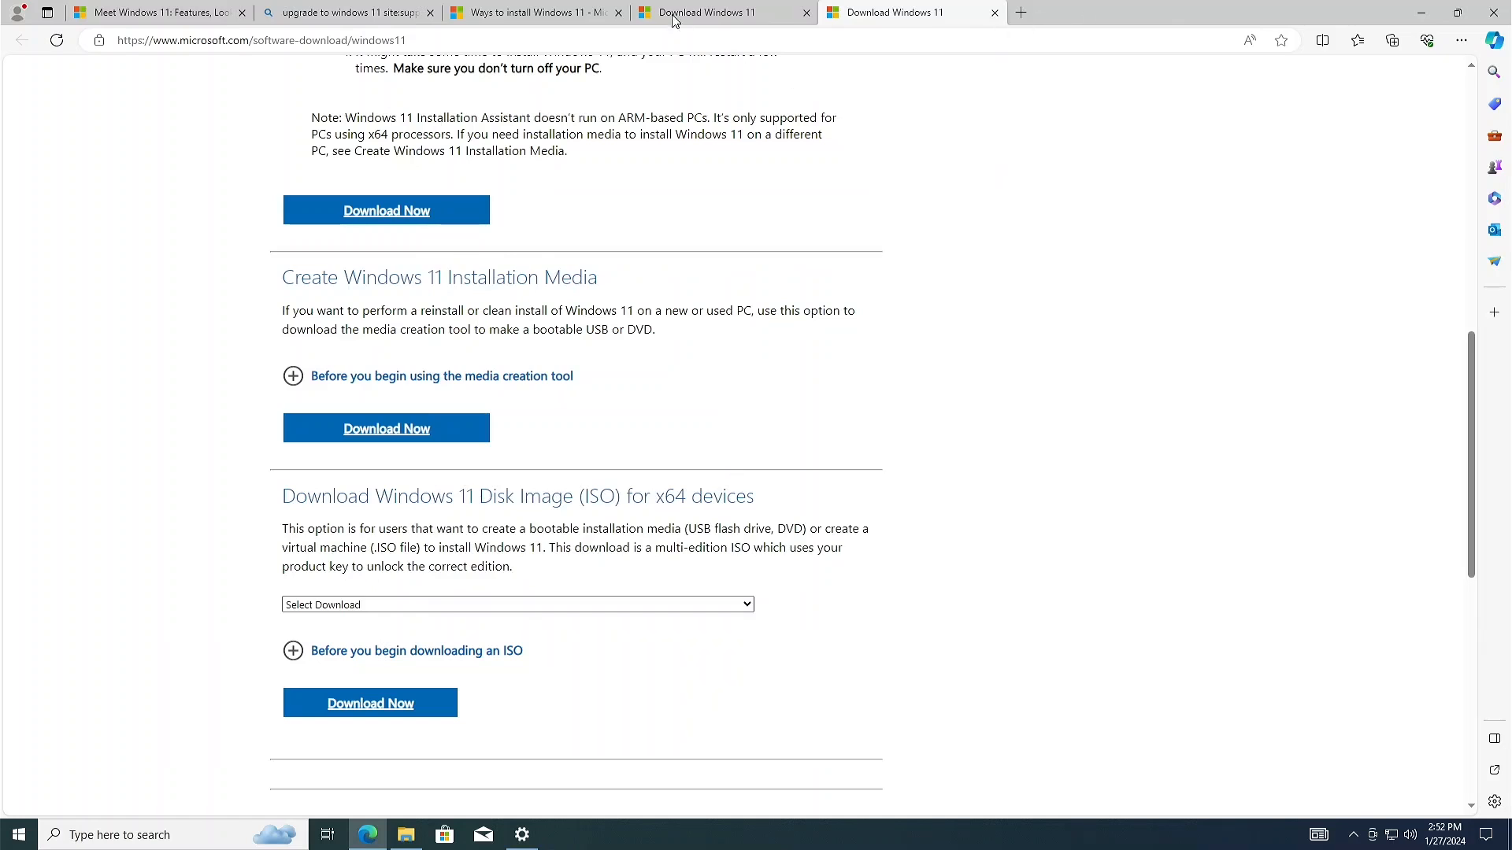
- Reread the article's installation paths, and try to upgrade to Windows 11 by running setup from the ESD-USB (E:) drive, closing the installer
{"action": "left_click", "coordinate": [552, 13]}
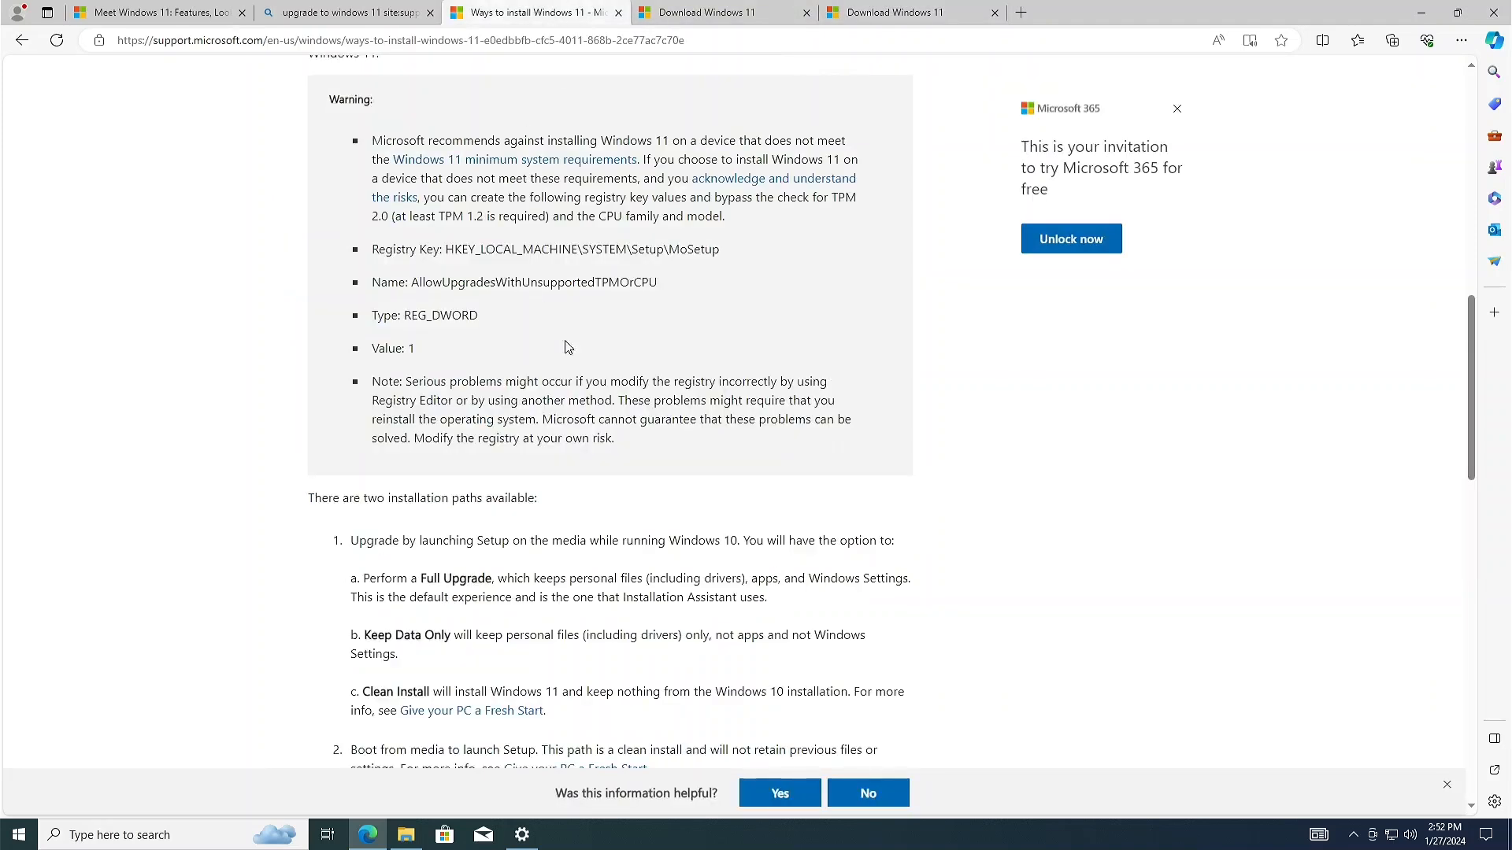
{"action": "scroll", "coordinate": [641, 356], "scroll_direction": "down", "scroll_amount": 3}
{"action": "scroll", "coordinate": [653, 361], "scroll_direction": "down", "scroll_amount": 2}
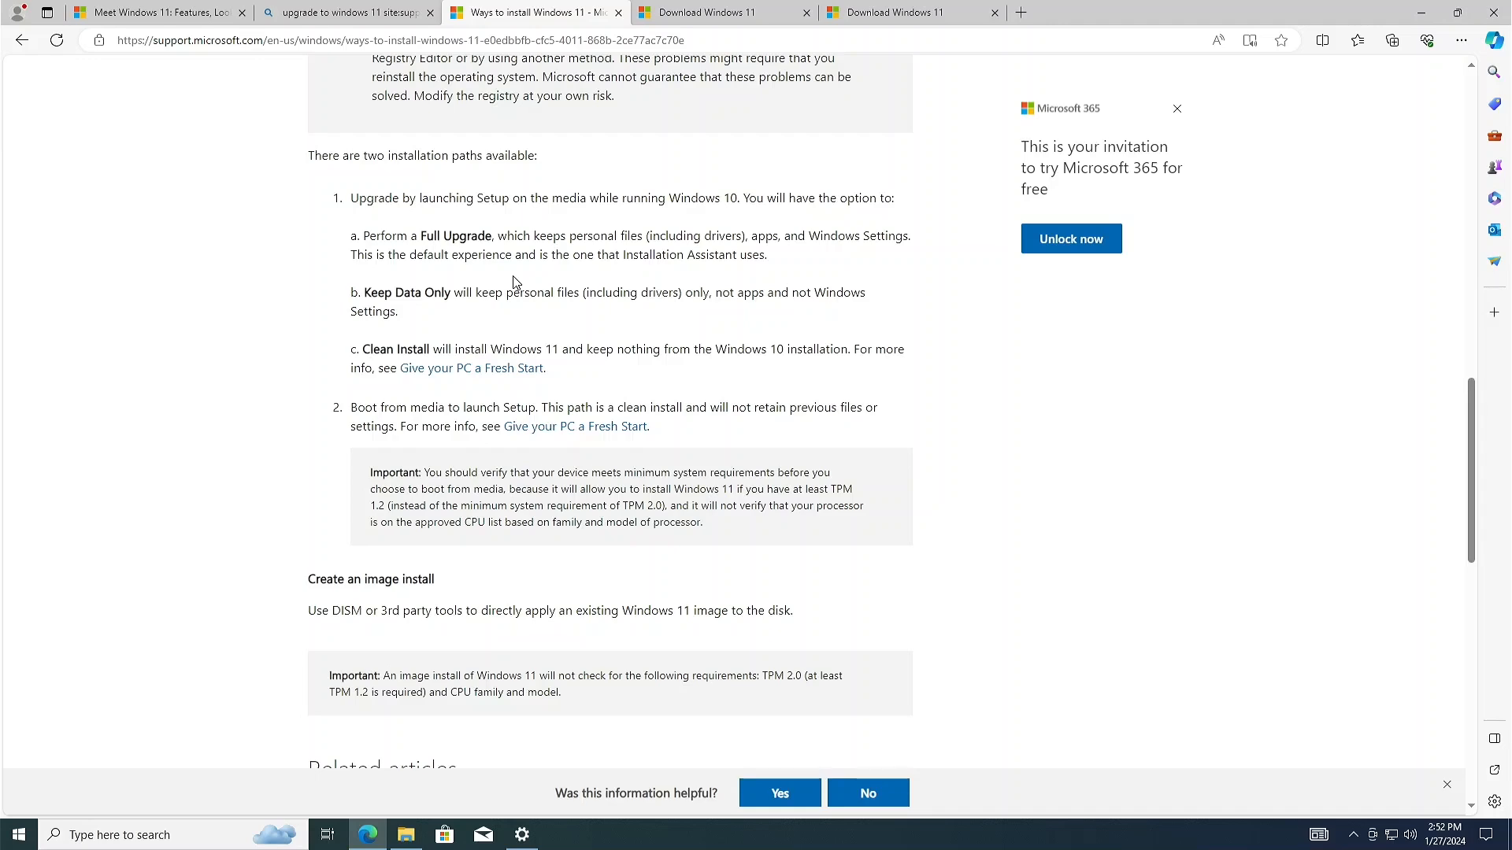
{"action": "scroll", "coordinate": [512, 282], "scroll_direction": "up", "scroll_amount": 4}
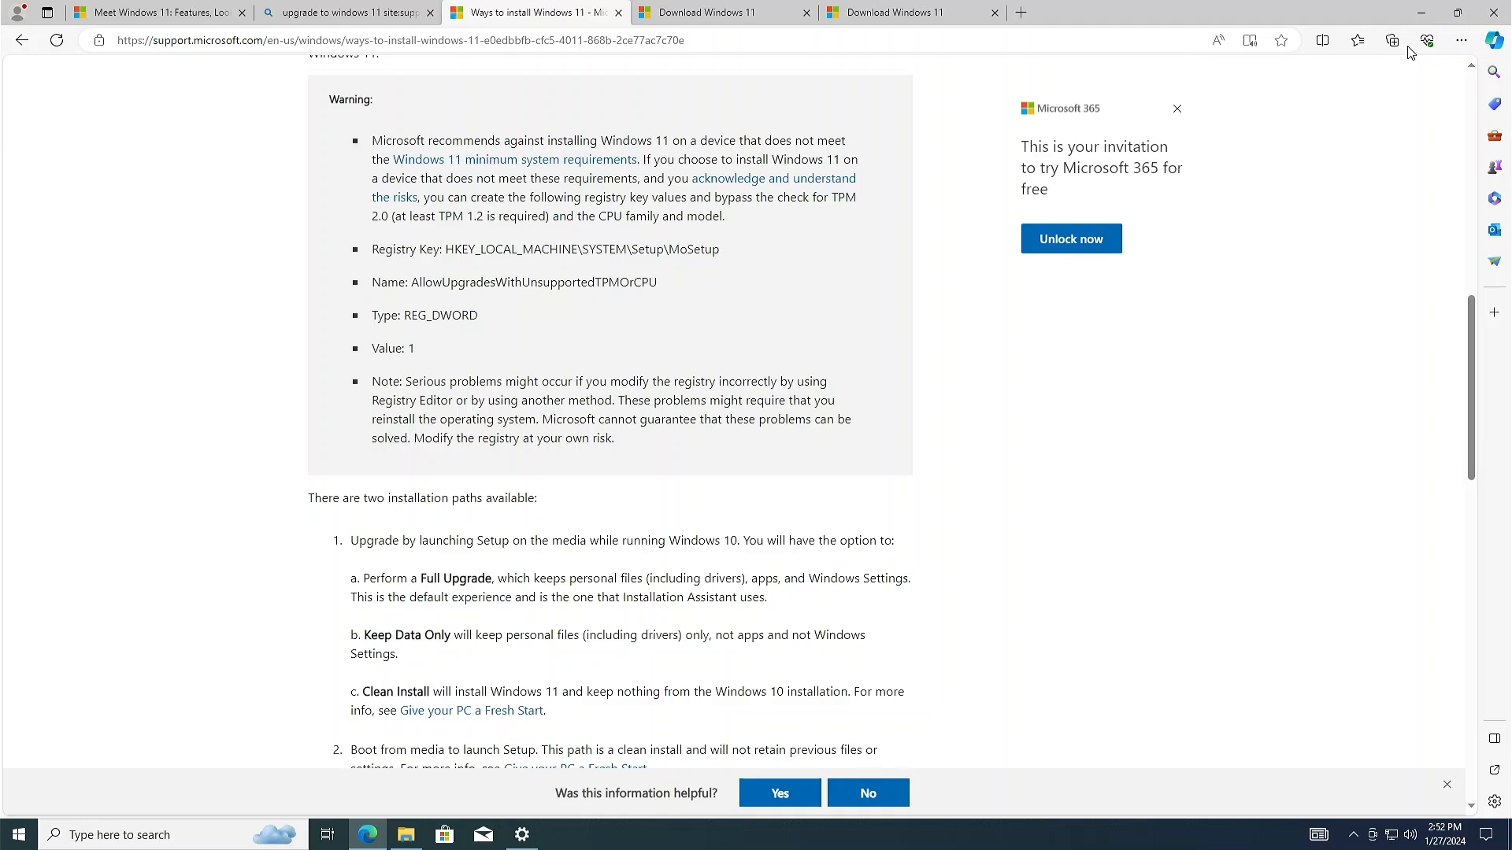
{"action": "left_click", "coordinate": [1424, 11]}
{"action": "left_click", "coordinate": [382, 451]}
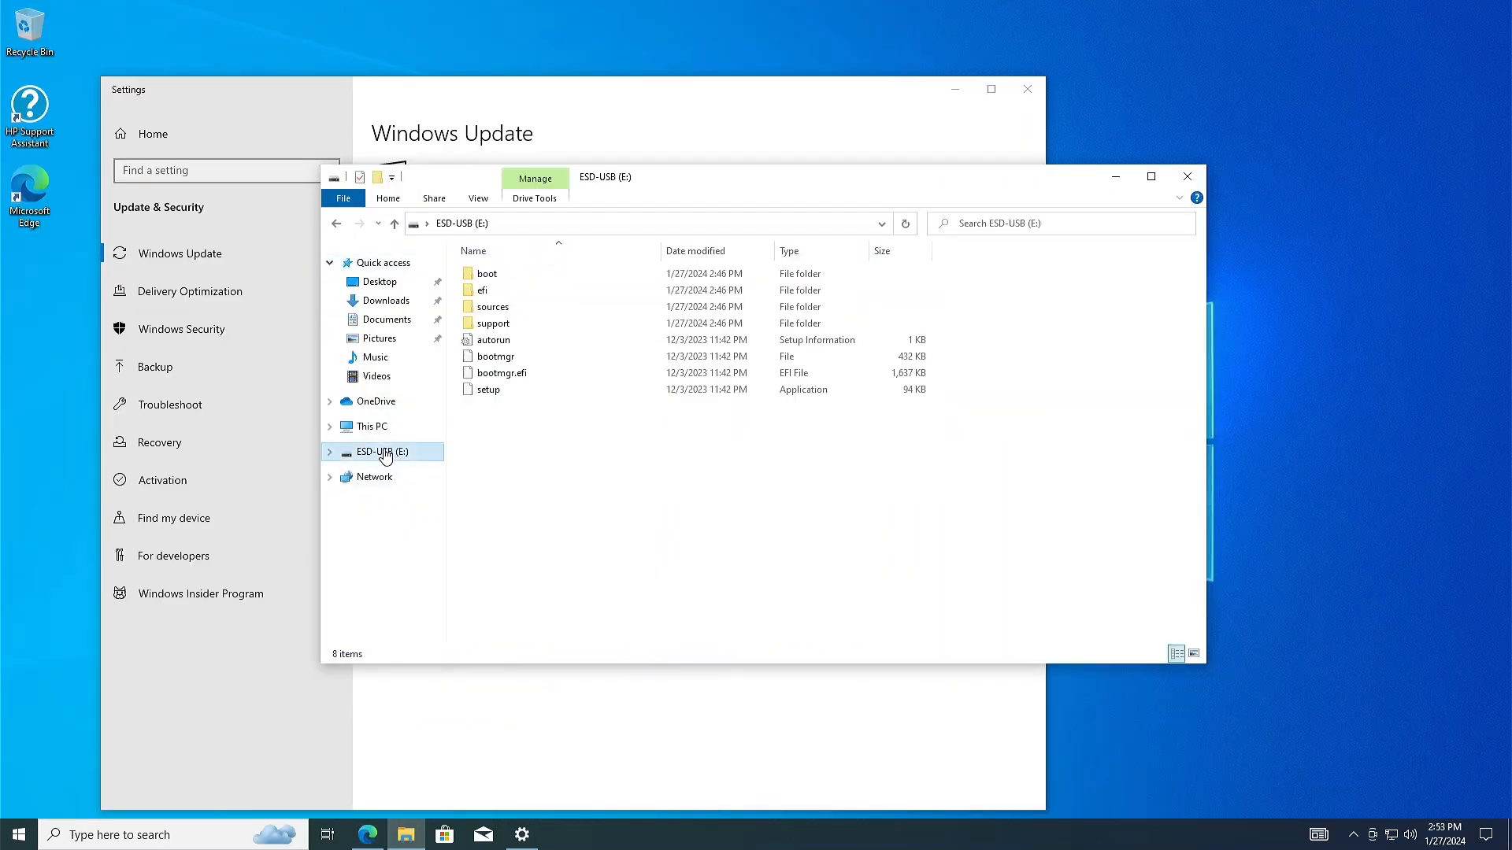
{"action": "double_click", "coordinate": [486, 391]}
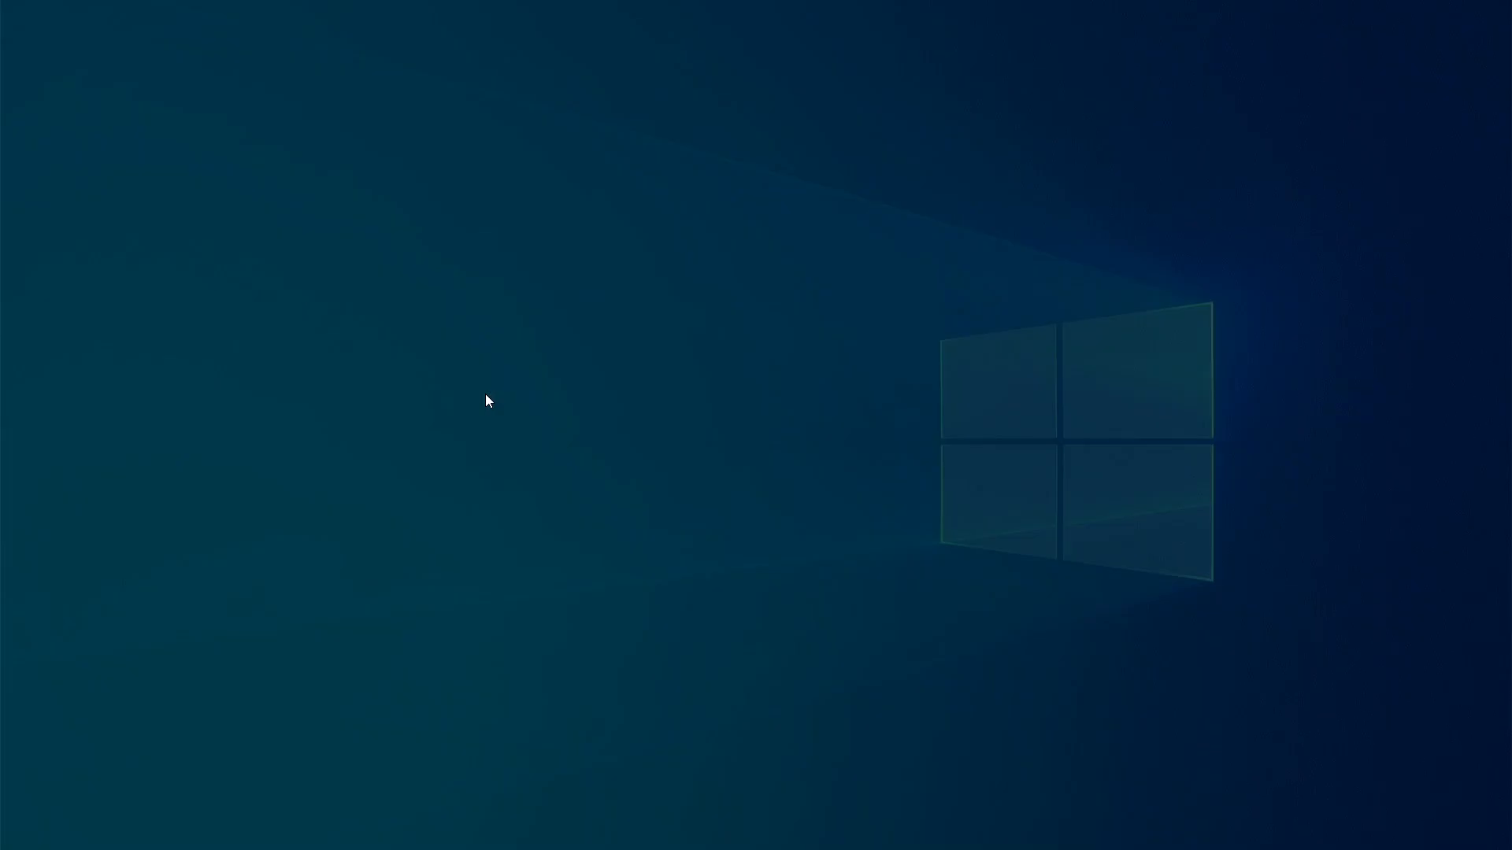
{"action": "left_click", "coordinate": [645, 527]}
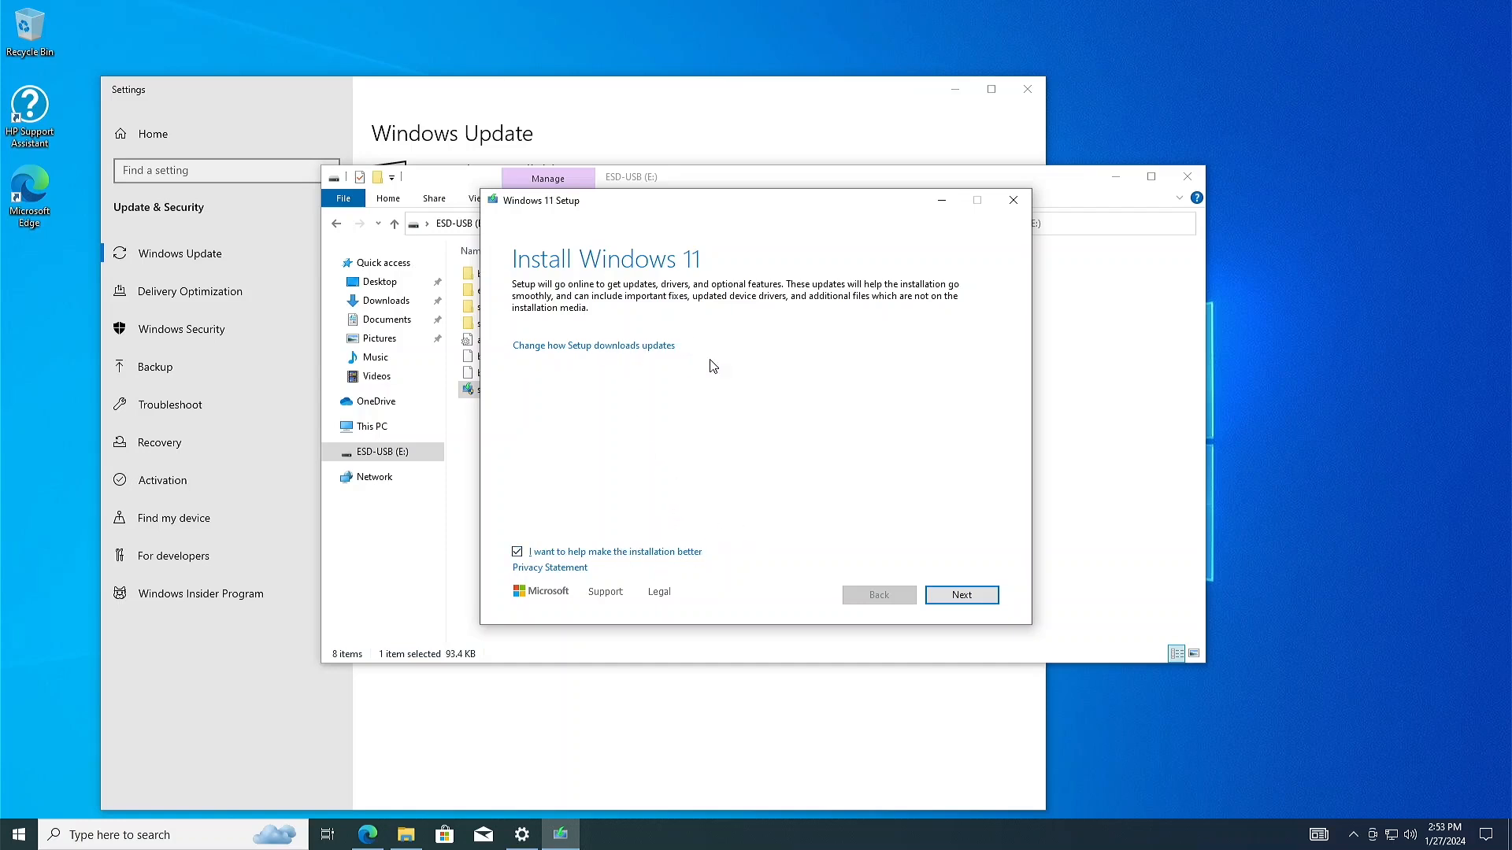
{"action": "left_click", "coordinate": [962, 595]}
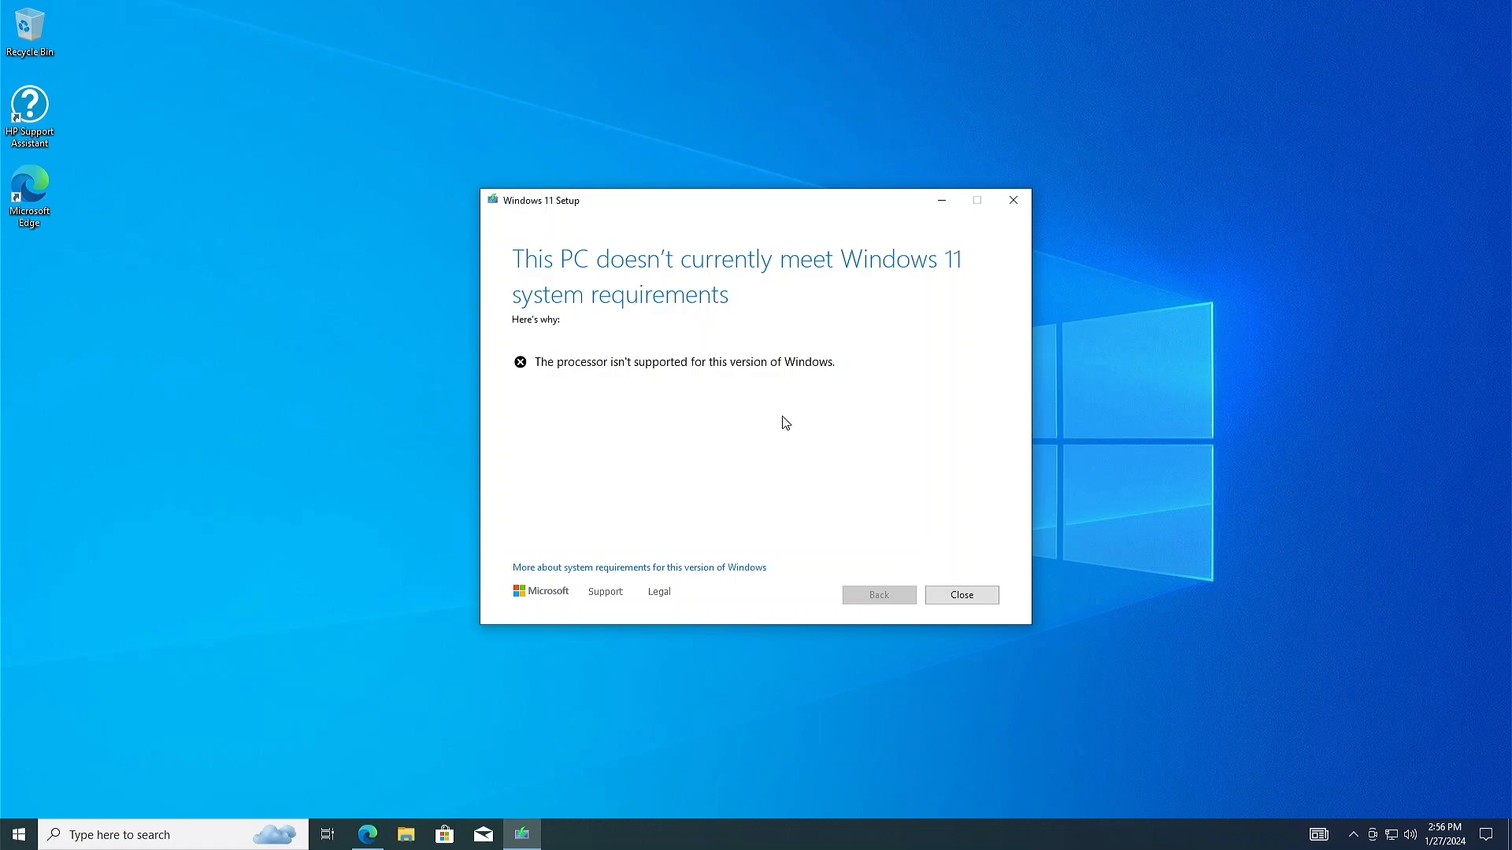
{"action": "left_click", "coordinate": [954, 600]}
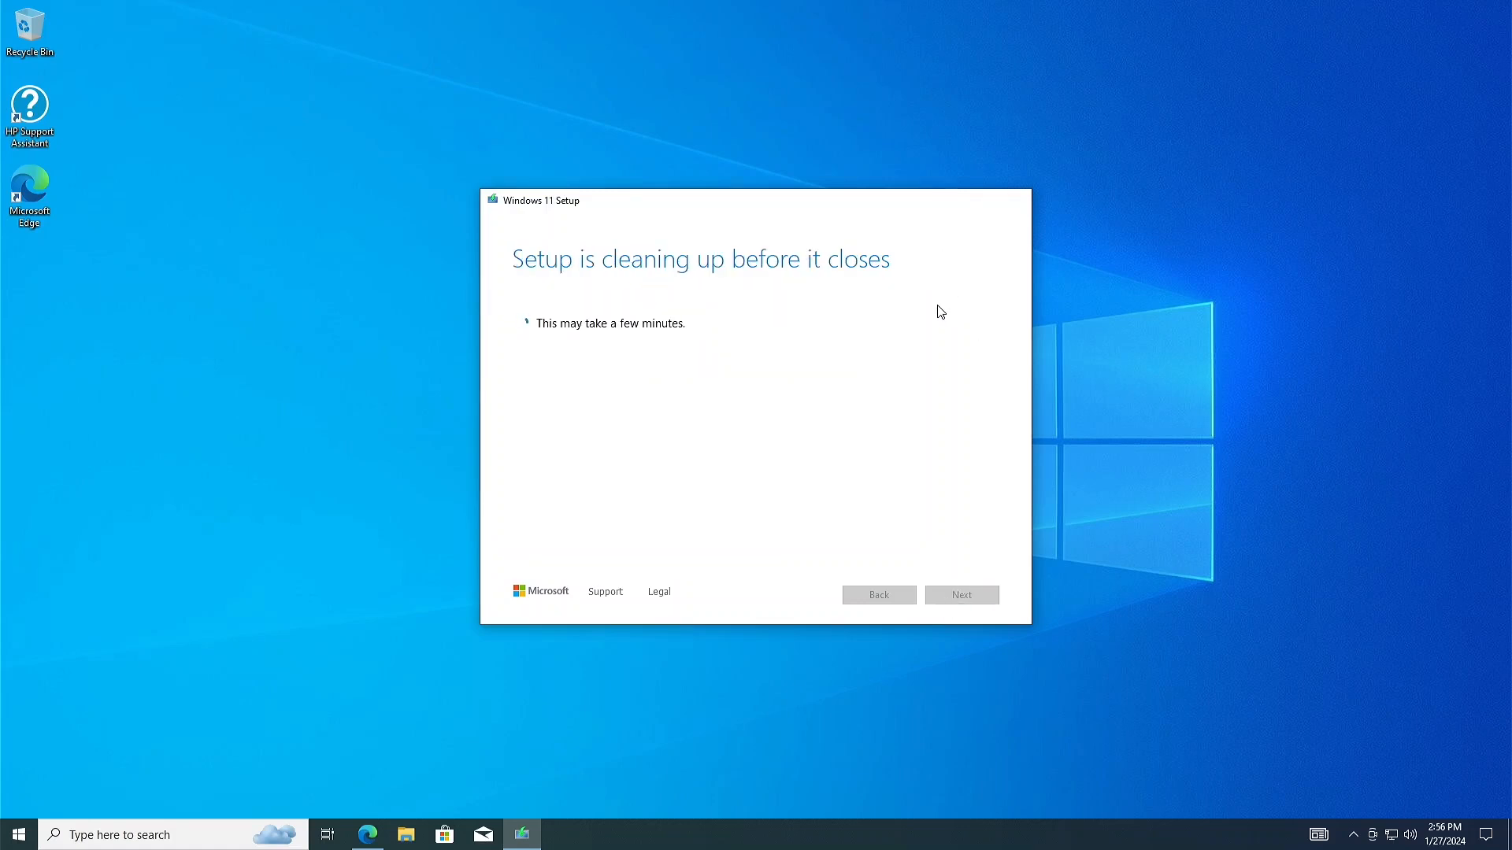
- Run Registry Editor as administrator and place its window beside the article's registry instructions in the browser
{"action": "left_click", "coordinate": [367, 835]}
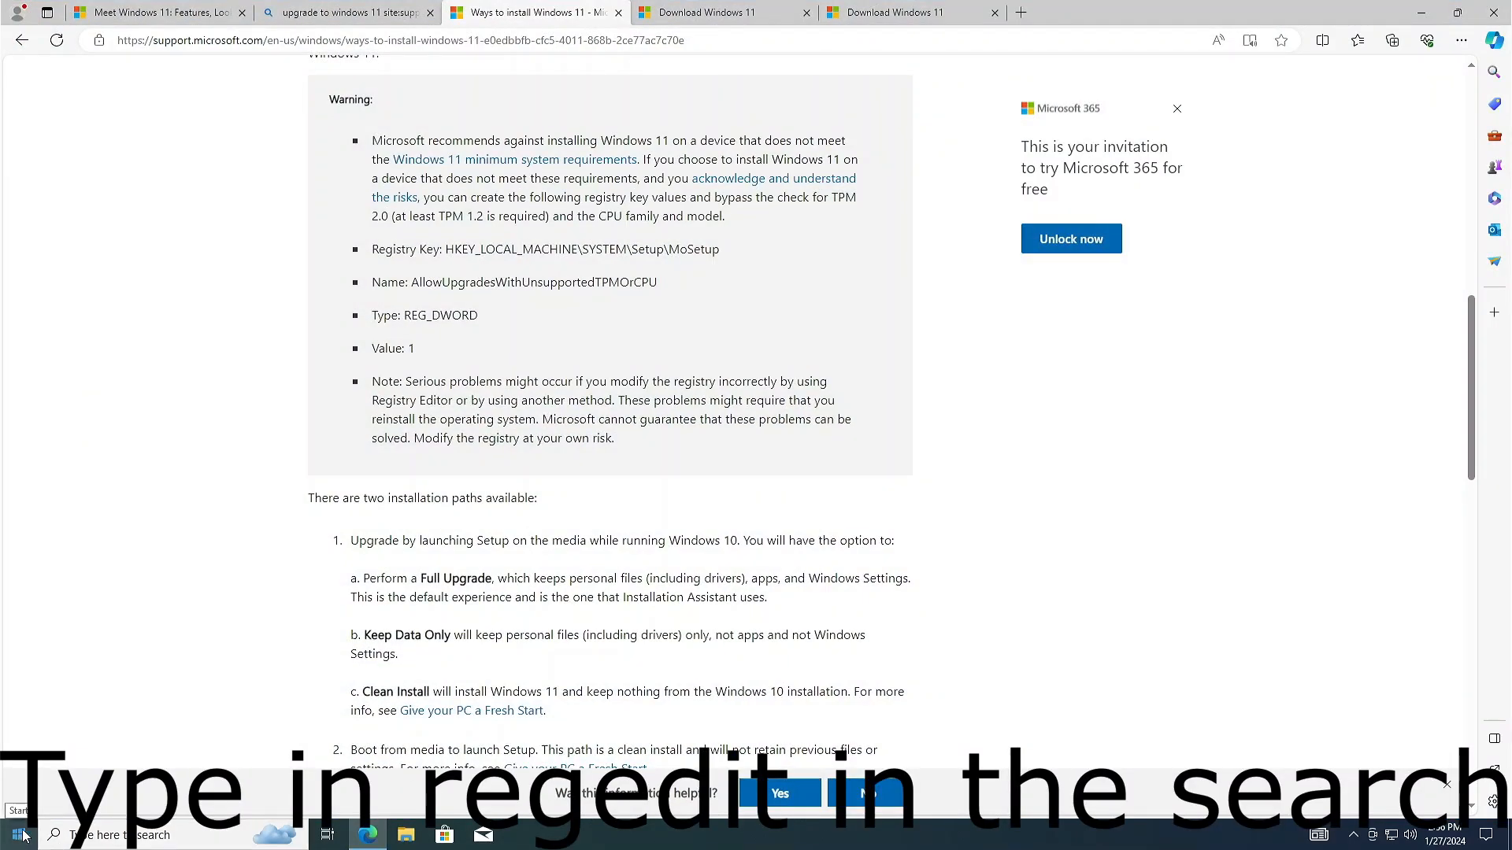
{"action": "left_click", "coordinate": [89, 835]}
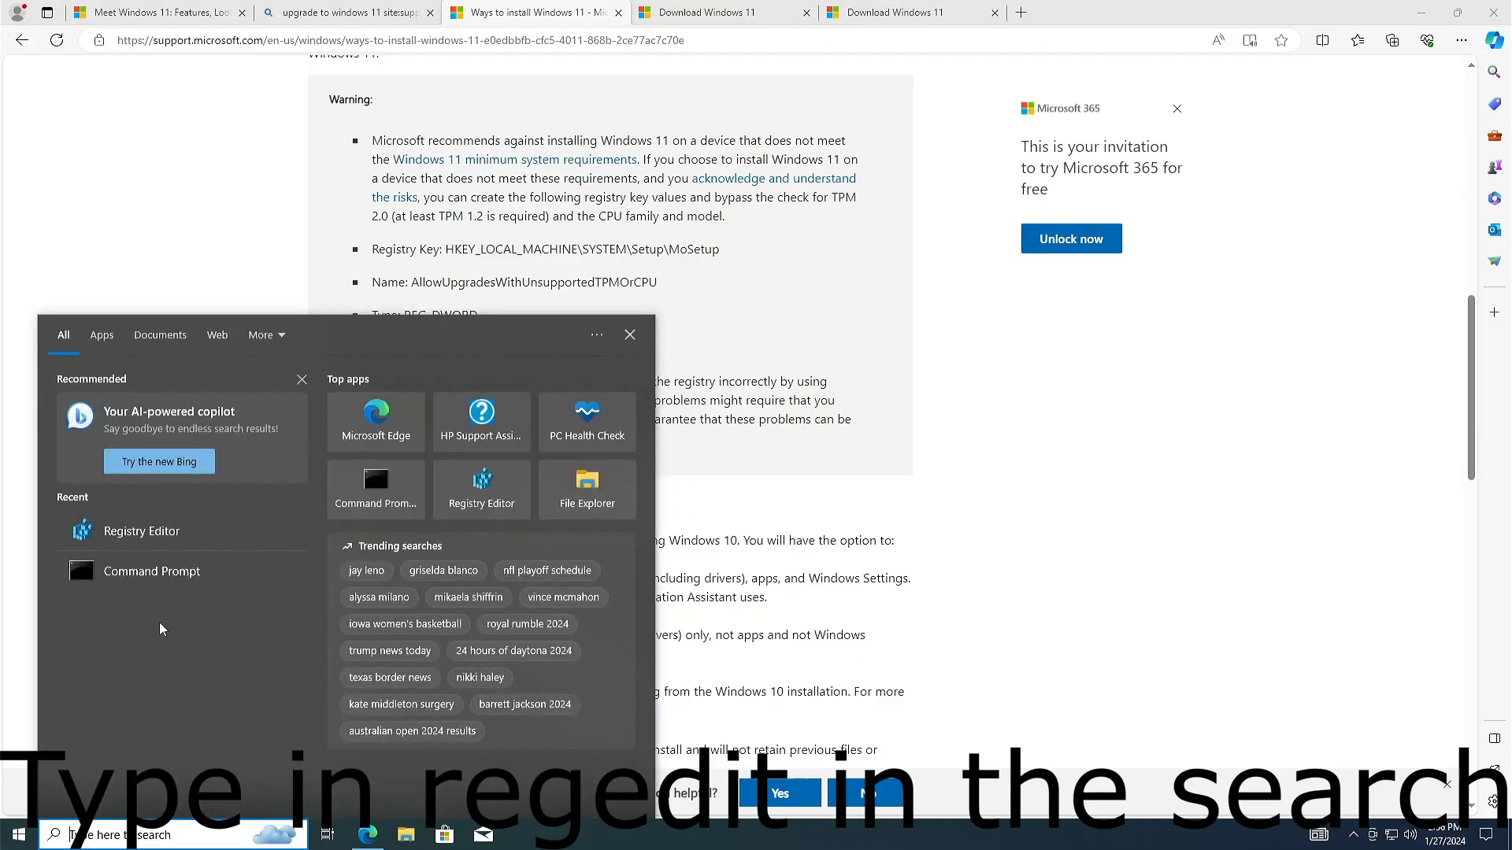
{"action": "right_click", "coordinate": [143, 536]}
{"action": "left_click", "coordinate": [179, 547]}
{"action": "left_click", "coordinate": [713, 516]}
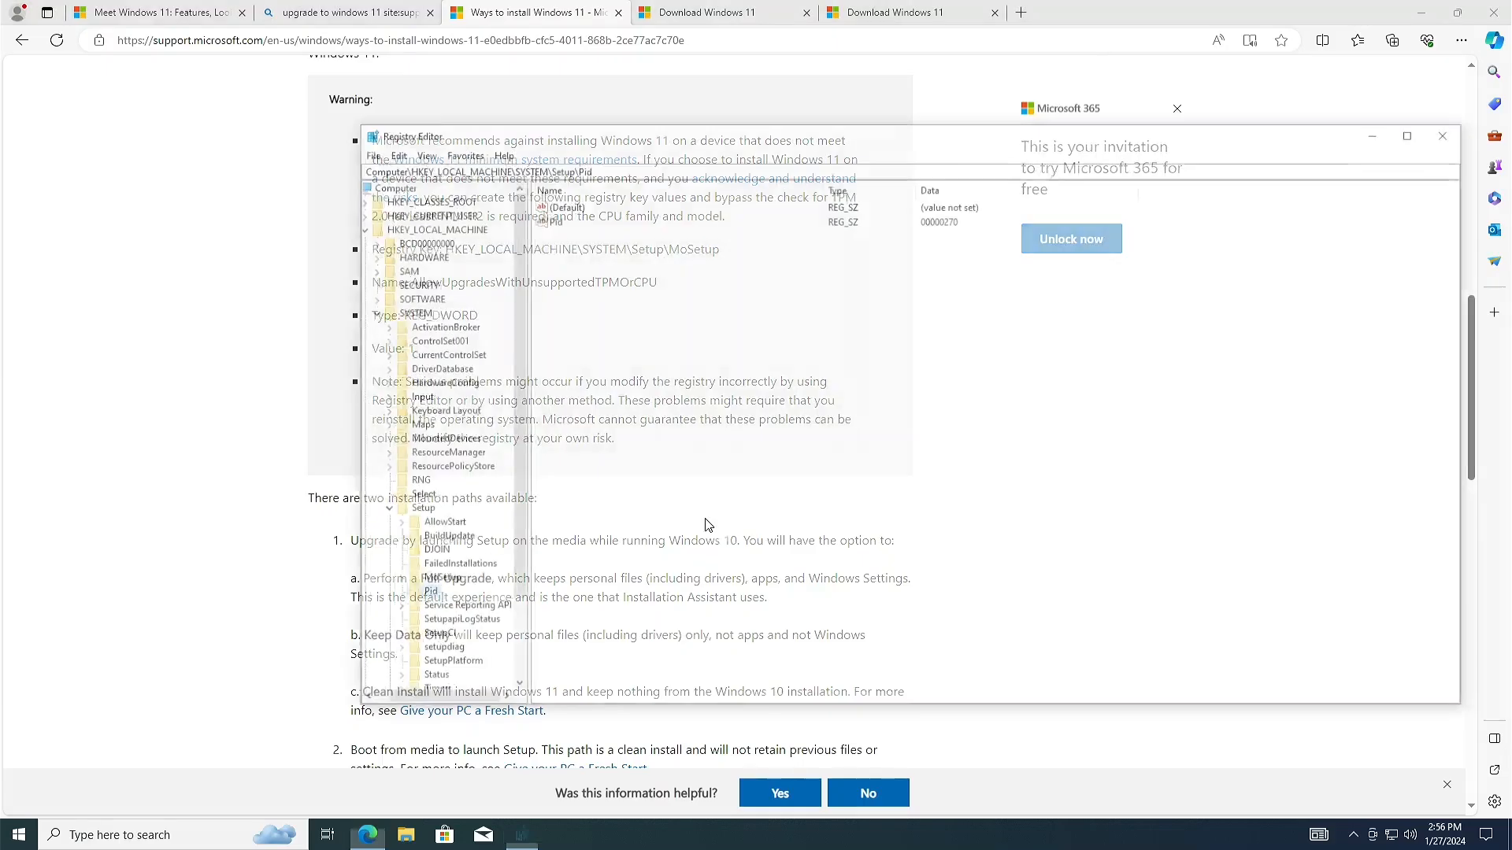
{"action": "left_click_drag", "start_coordinate": [549, 140], "coordinate": [746, 175]}
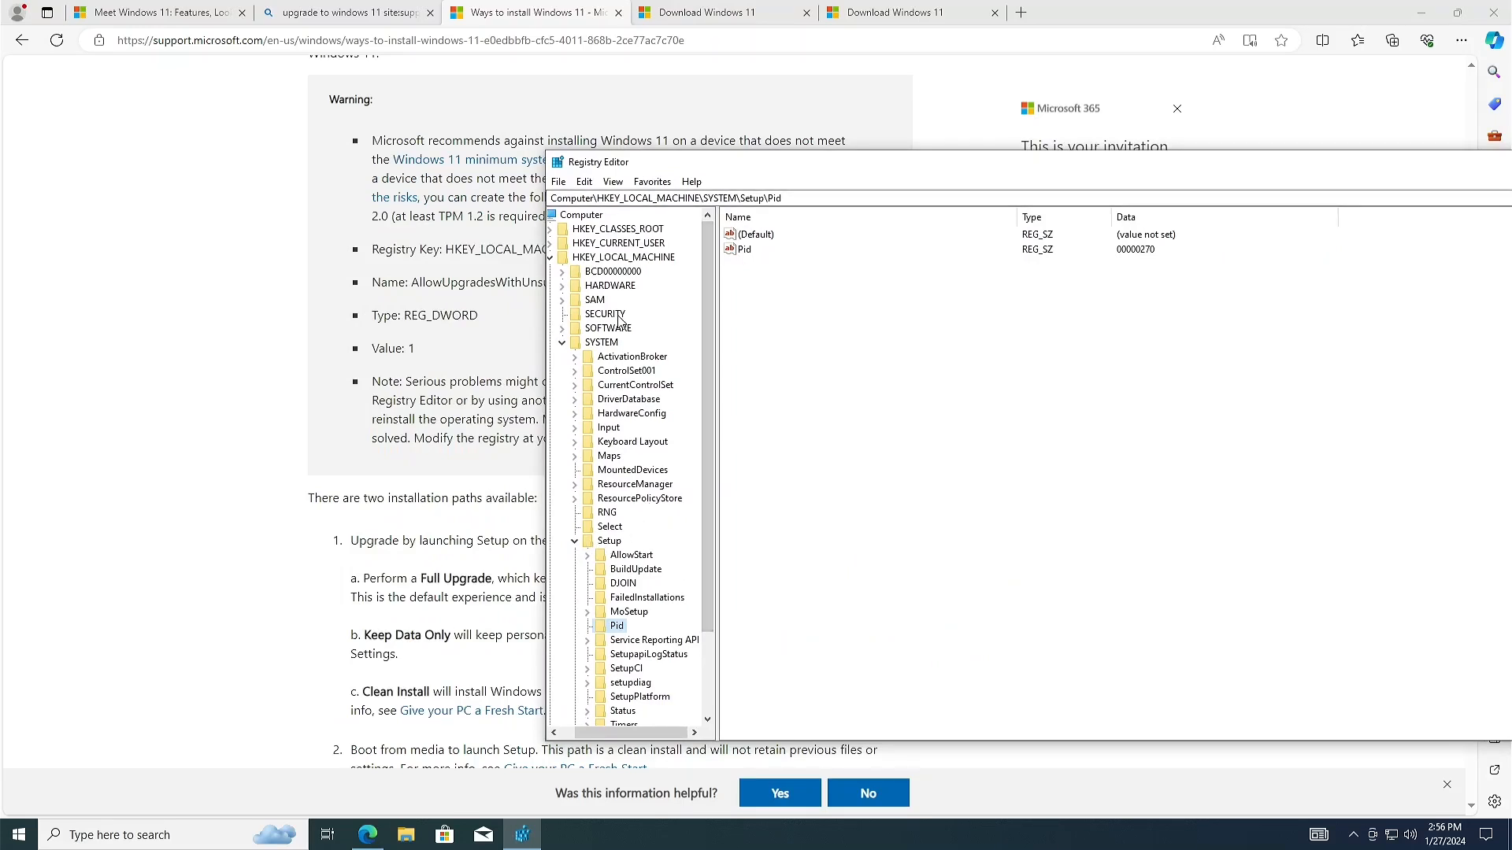
{"action": "left_click_drag", "start_coordinate": [719, 170], "coordinate": [779, 181]}
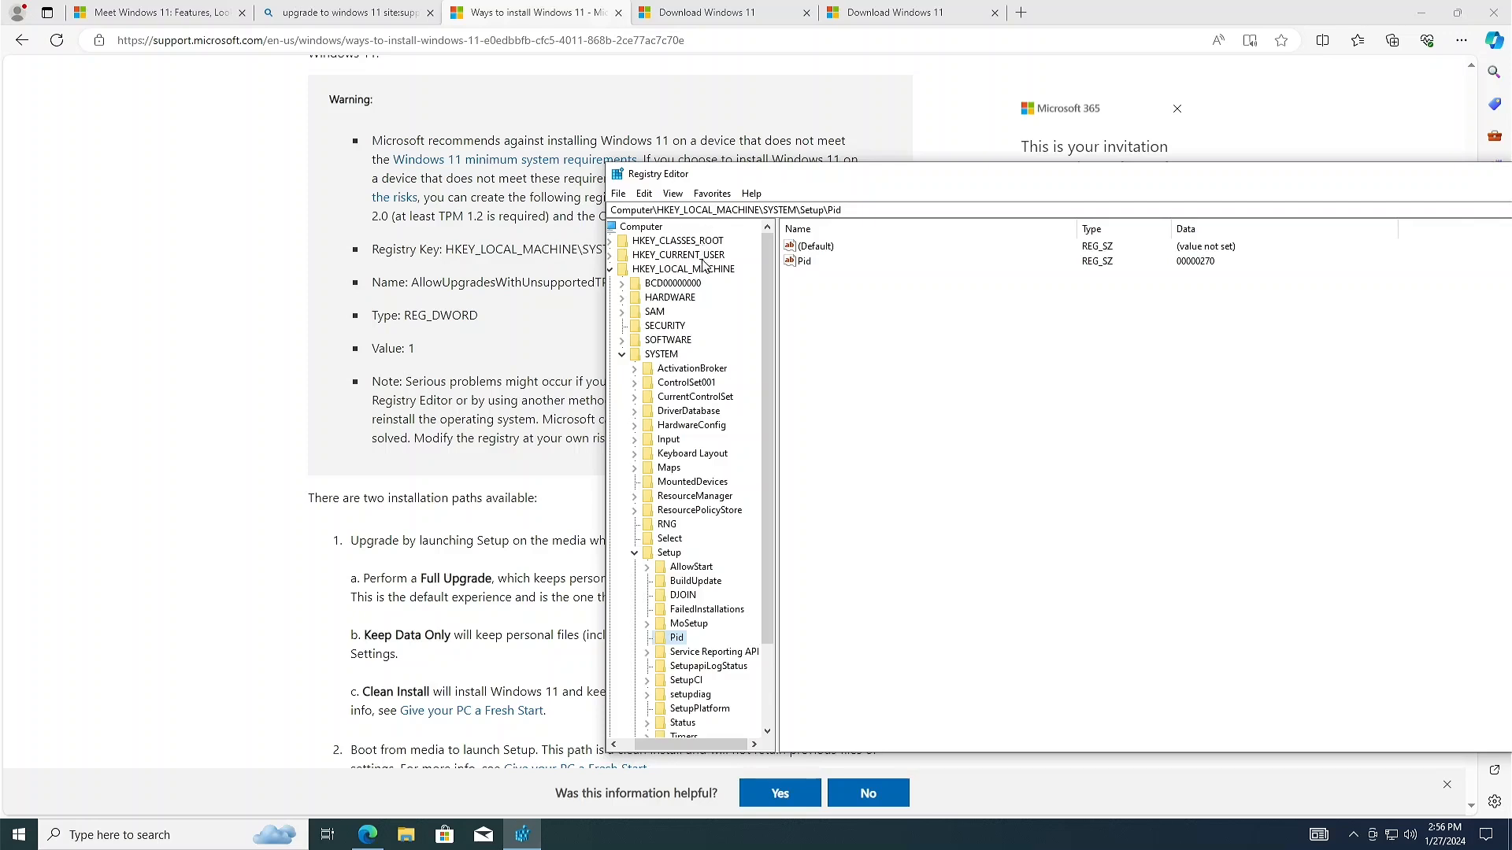
{"action": "left_click_drag", "start_coordinate": [759, 173], "coordinate": [855, 96]}
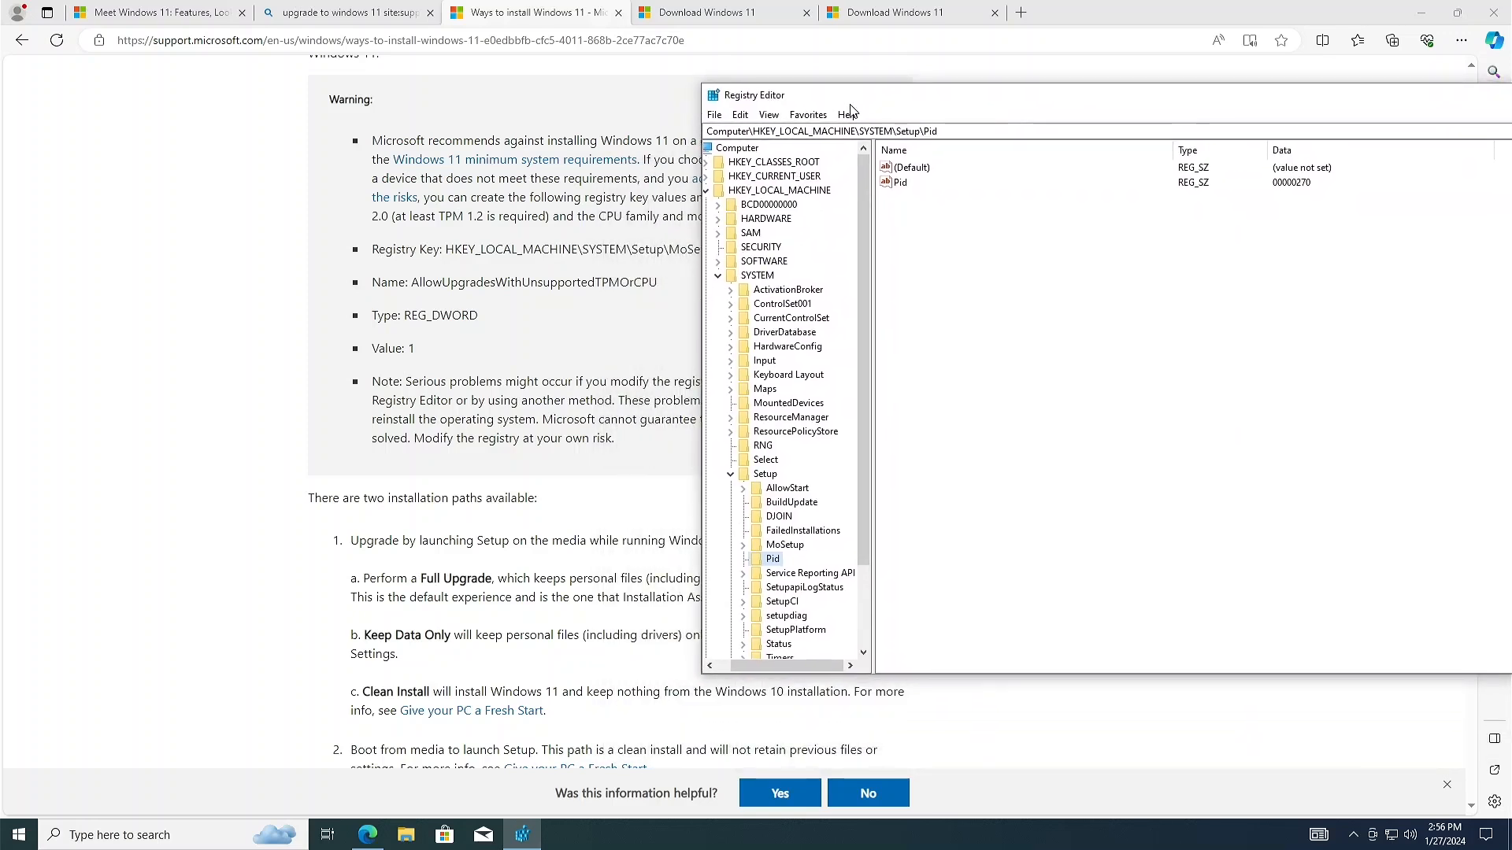
{"action": "left_click", "coordinate": [765, 475]}
{"action": "right_click", "coordinate": [764, 475]}
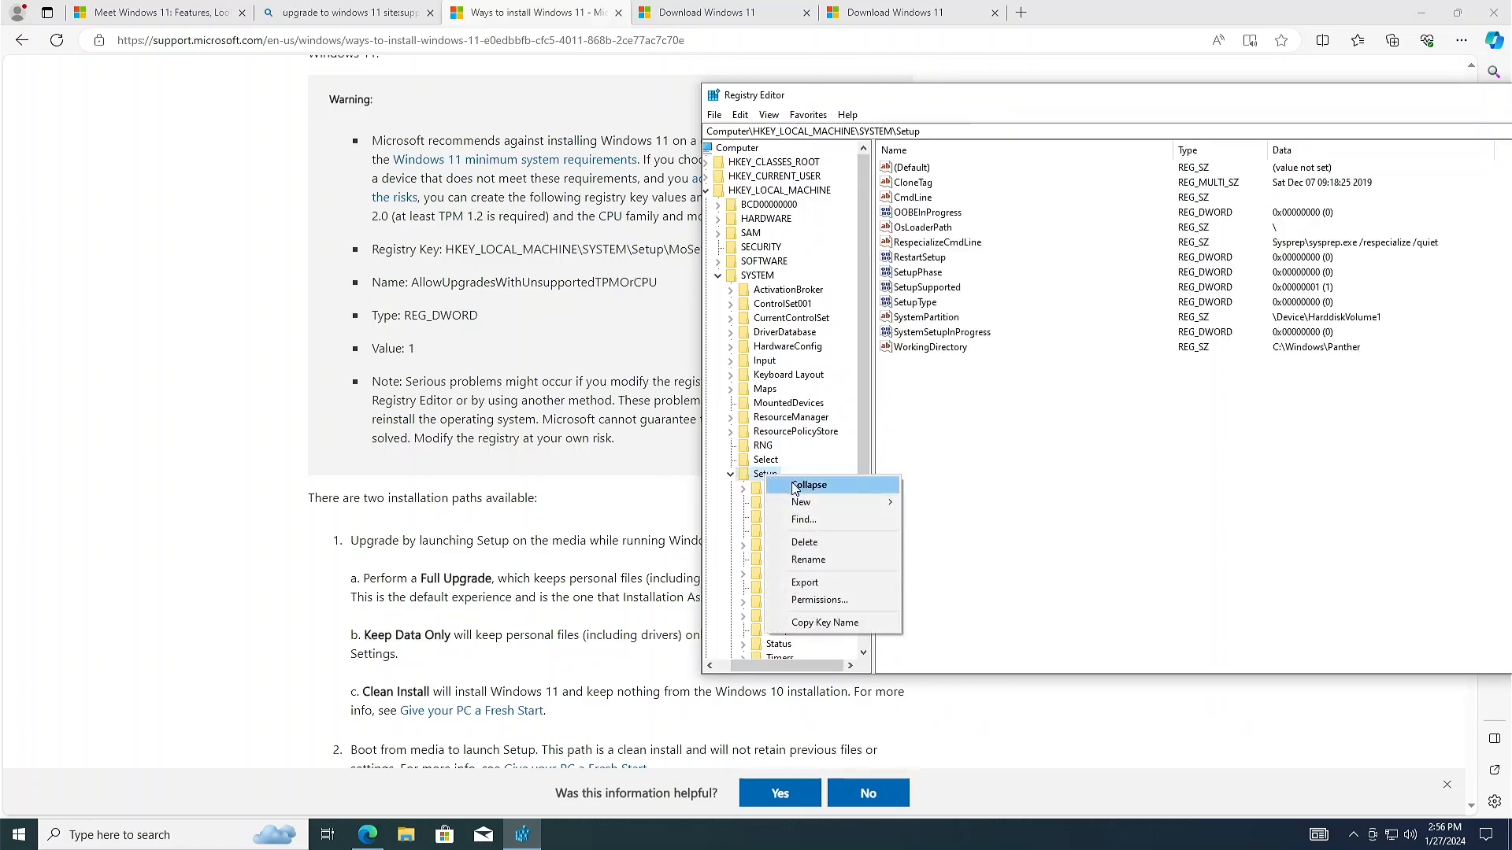
{"action": "mouse_move", "coordinate": [822, 504]}
{"action": "left_click", "coordinate": [930, 504]}
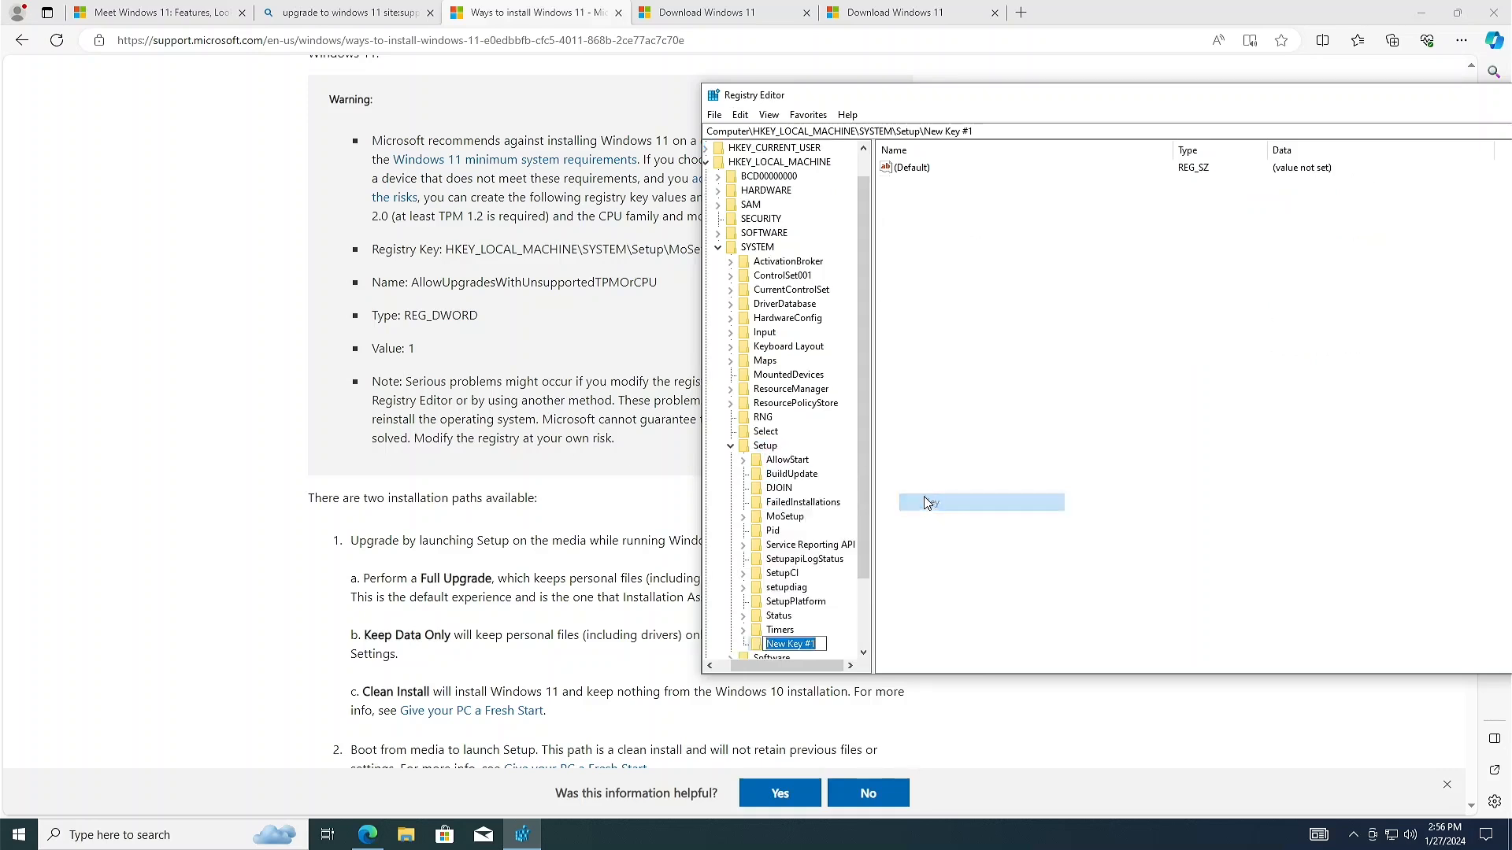
{"action": "mouse_move", "coordinate": [927, 108]}
{"action": "left_mouse_down"}
{"action": "mouse_move", "coordinate": [1012, 111]}
{"action": "mouse_move", "coordinate": [949, 117]}
{"action": "left_mouse_up"}
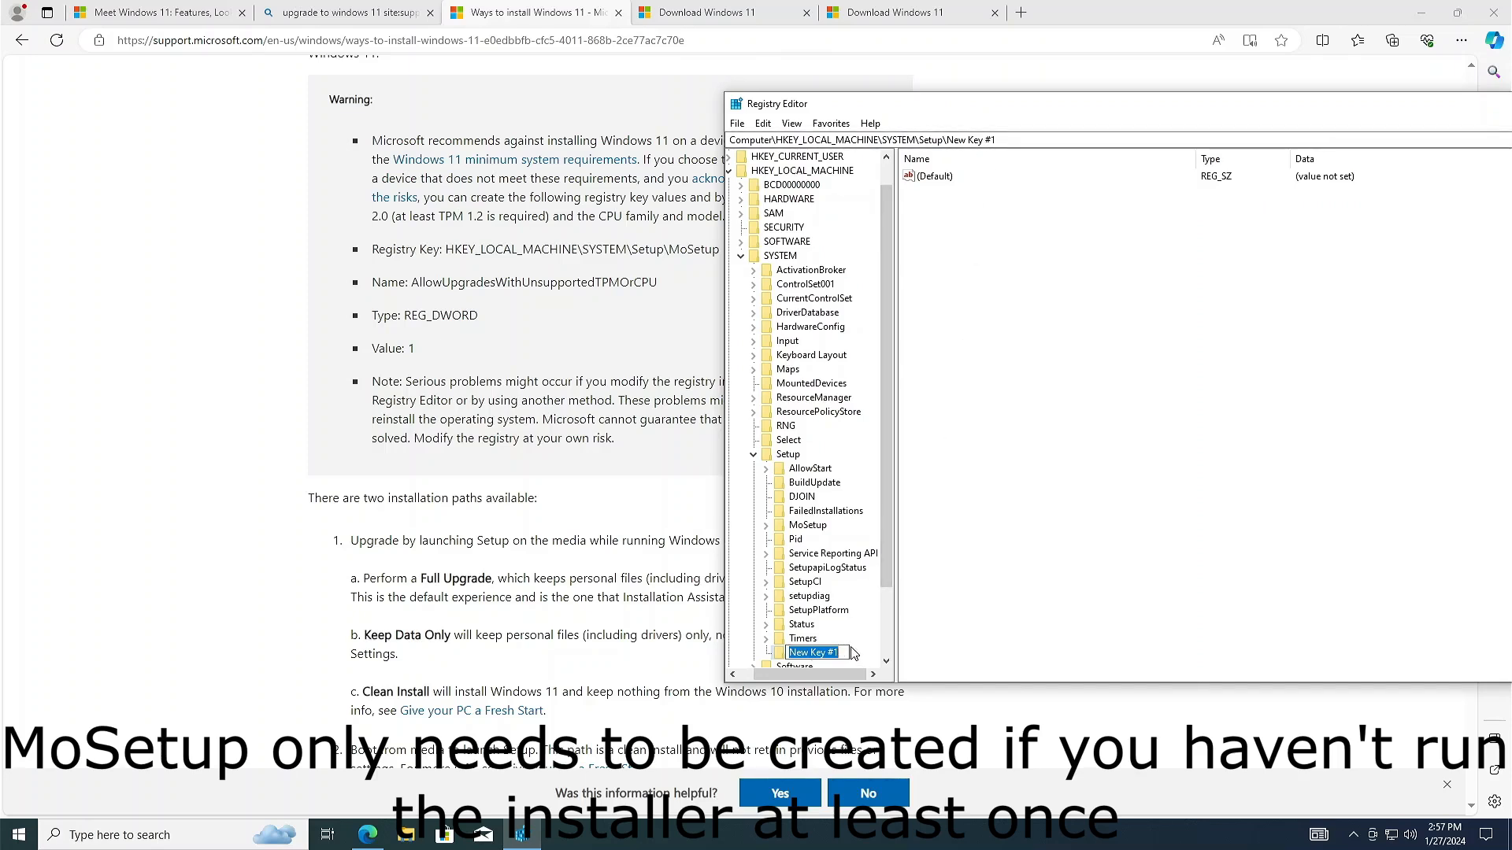
{"action": "type", "text": "MpSetup"}
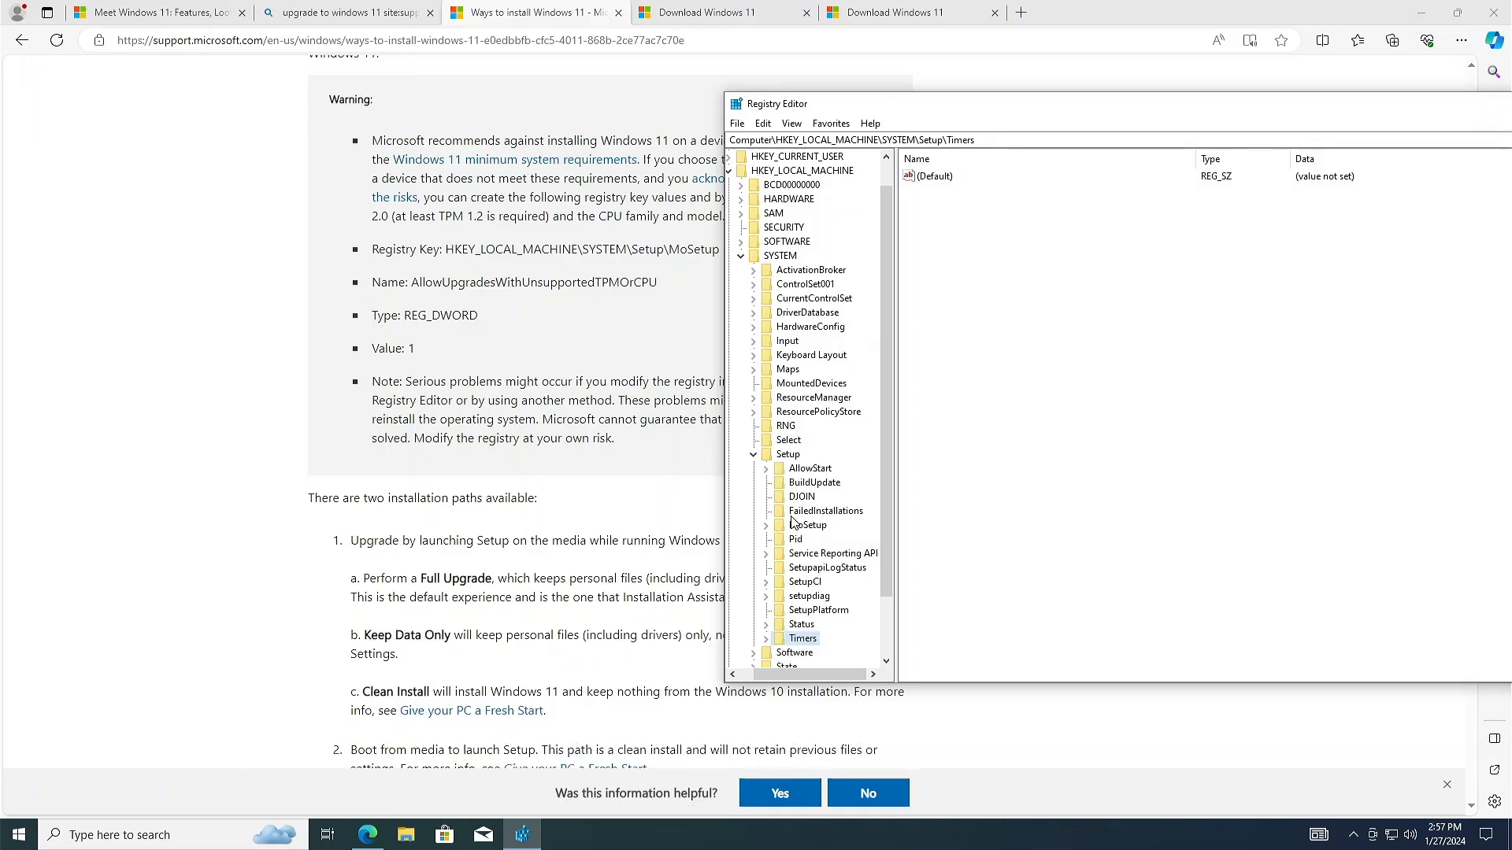
- Expand the MoSetup key under HKEY_LOCAL_MACHINE\SYSTEM\Setup and examine its values and its Tracking and Volatile subkeys
{"action": "left_click", "coordinate": [791, 523]}
{"action": "left_click", "coordinate": [770, 526]}
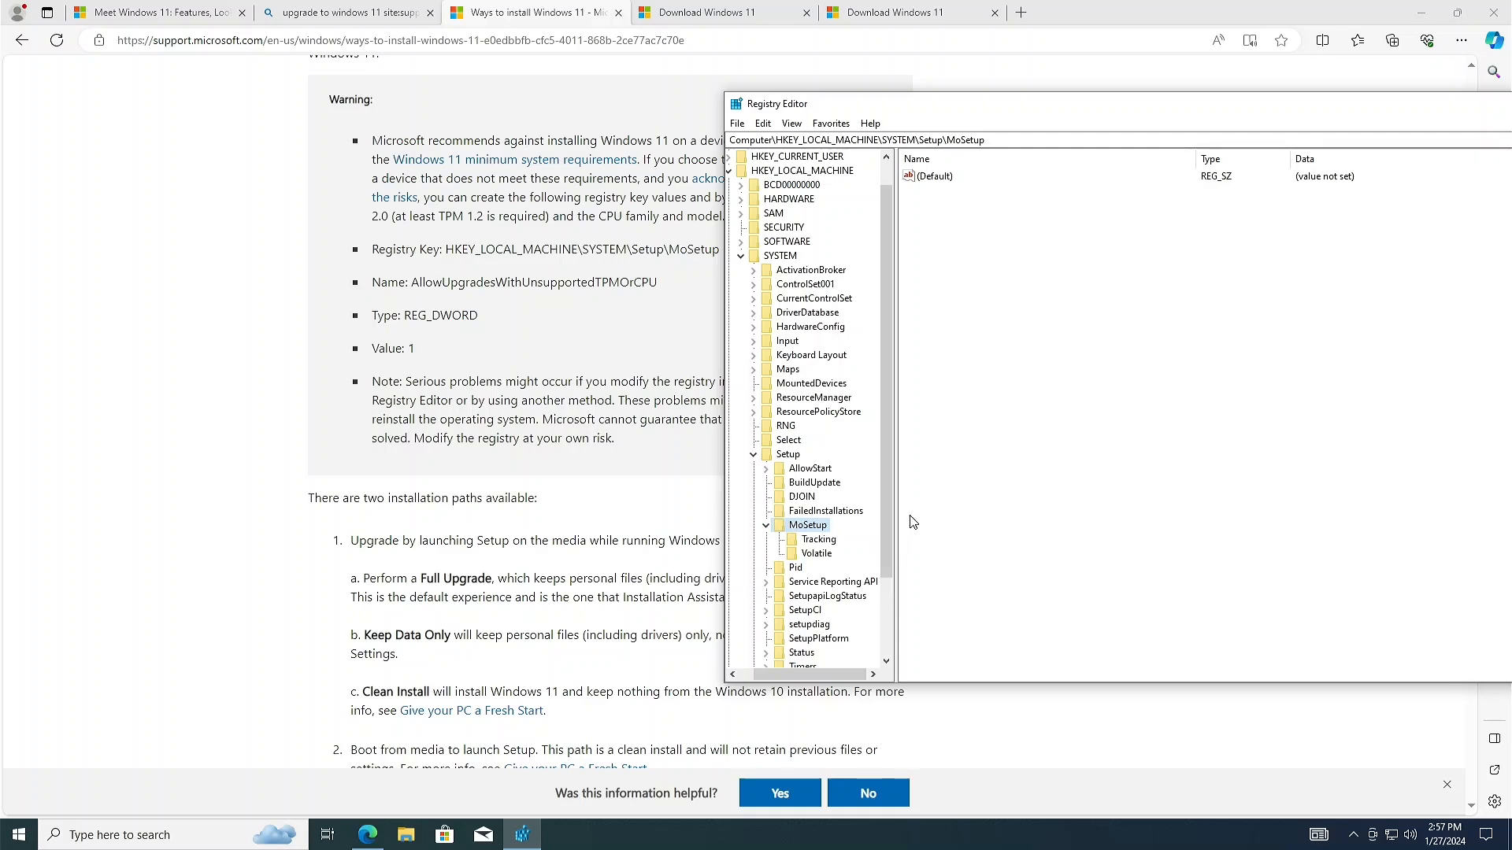
{"action": "left_click", "coordinate": [821, 540]}
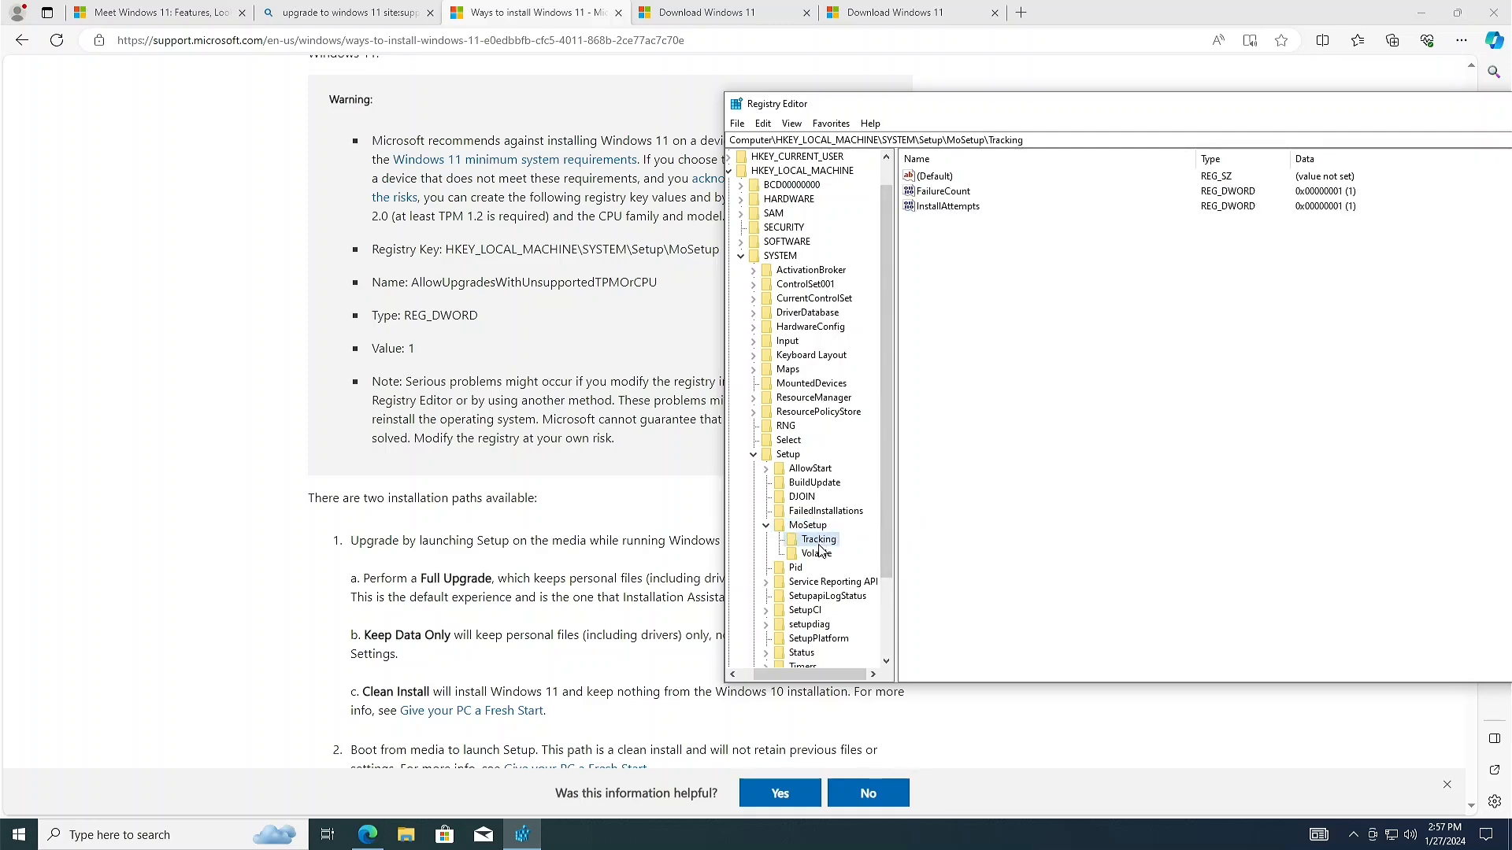
{"action": "left_click", "coordinate": [824, 556]}
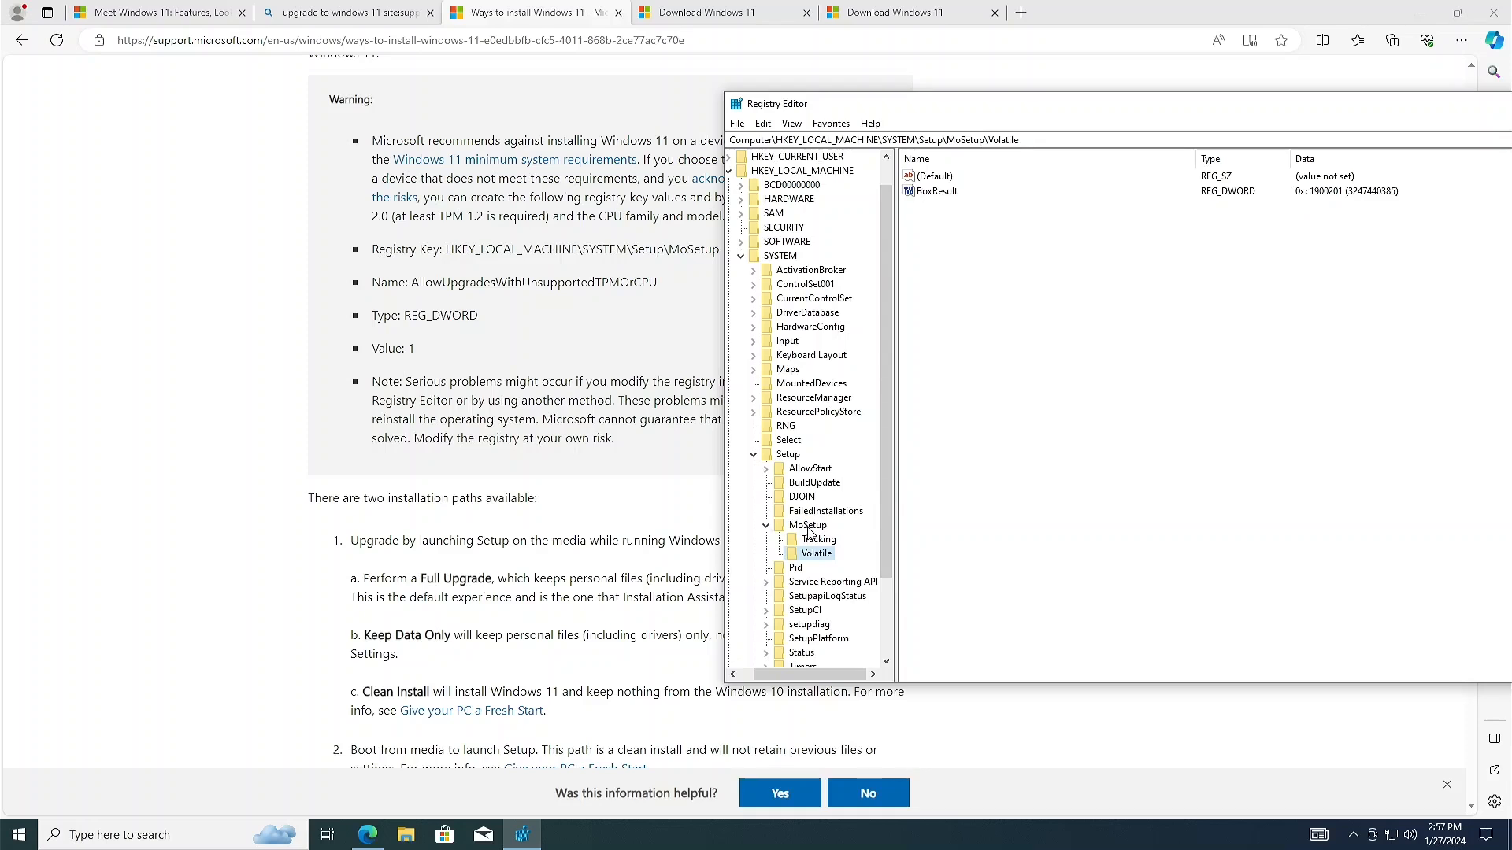
{"action": "left_click", "coordinate": [814, 527]}
{"action": "scroll", "coordinate": [813, 526], "scroll_direction": "down", "scroll_amount": 2}
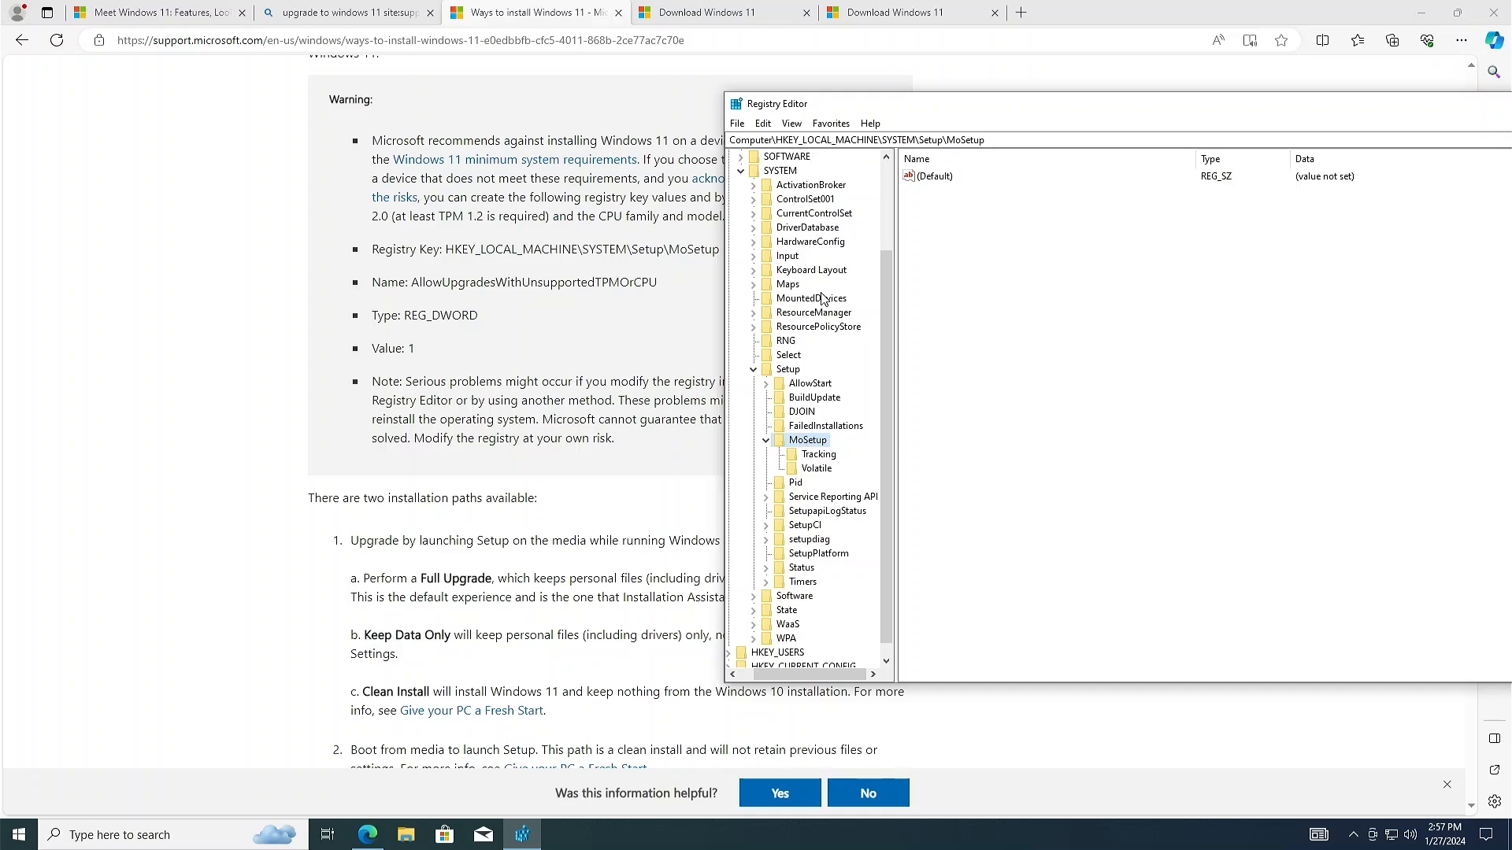
- Copy the value name AllowUpgradesWithUnsupportedTPMOrCPU from the Microsoft article and return to Registry Editor
{"action": "left_click_drag", "start_coordinate": [914, 106], "coordinate": [1010, 100]}
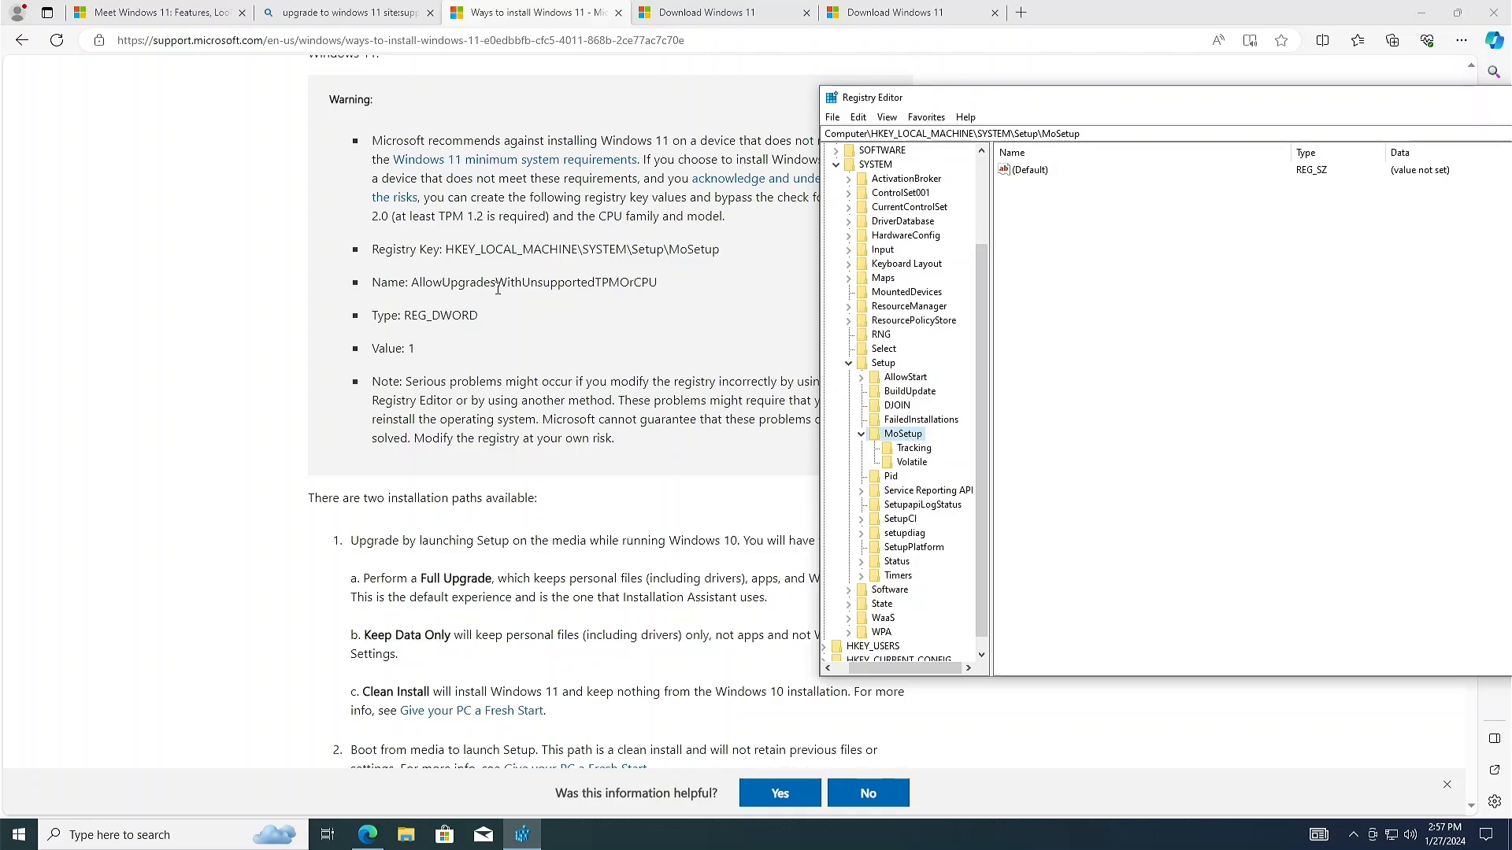
{"action": "left_click", "coordinate": [403, 282]}
{"action": "double_click", "coordinate": [414, 282]}
{"action": "key", "text": "ctrl+c"}
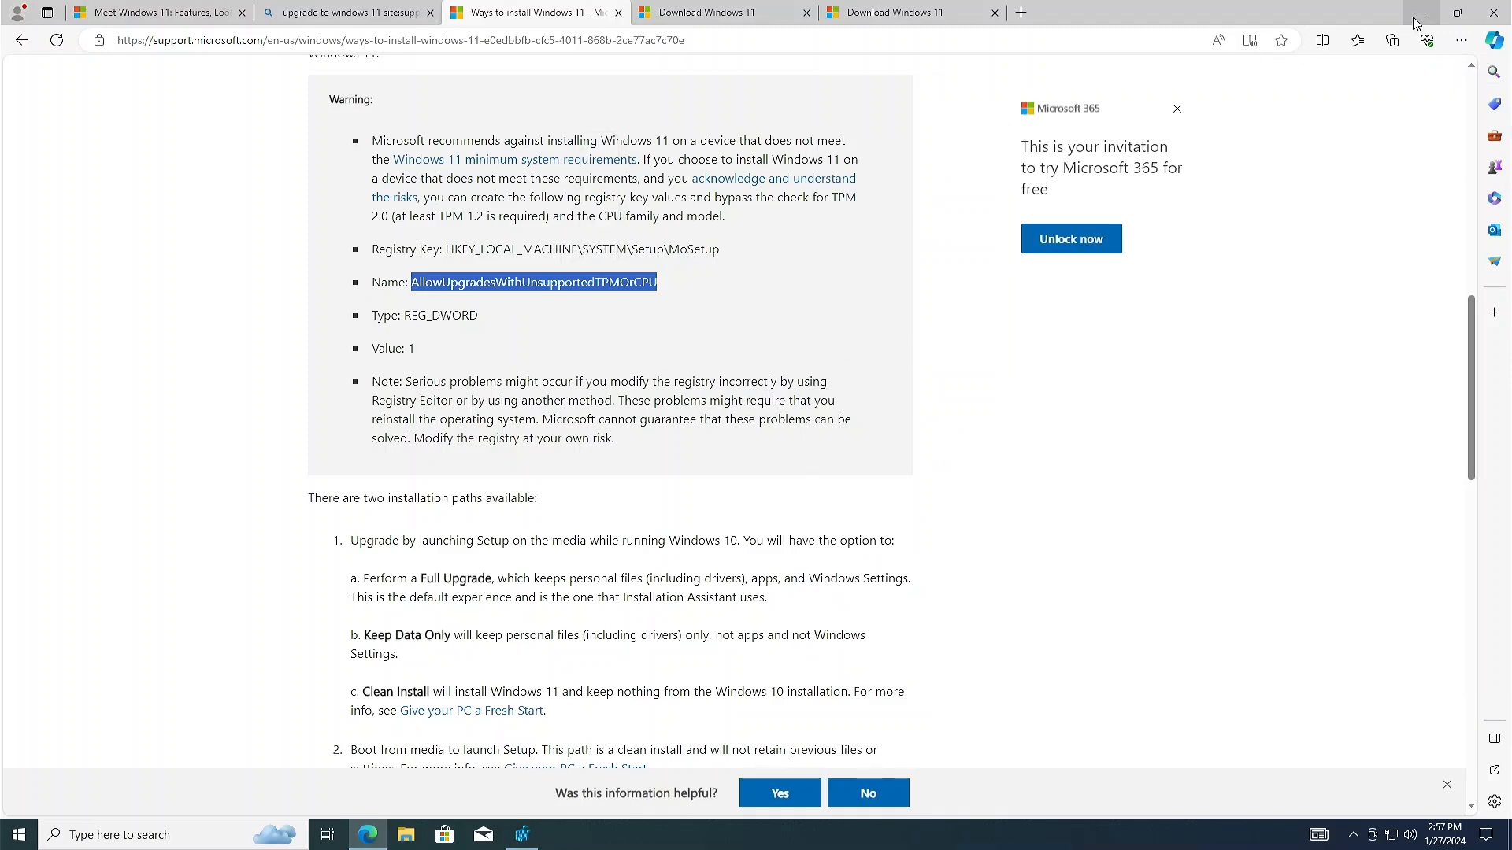
{"action": "left_click", "coordinate": [523, 834]}
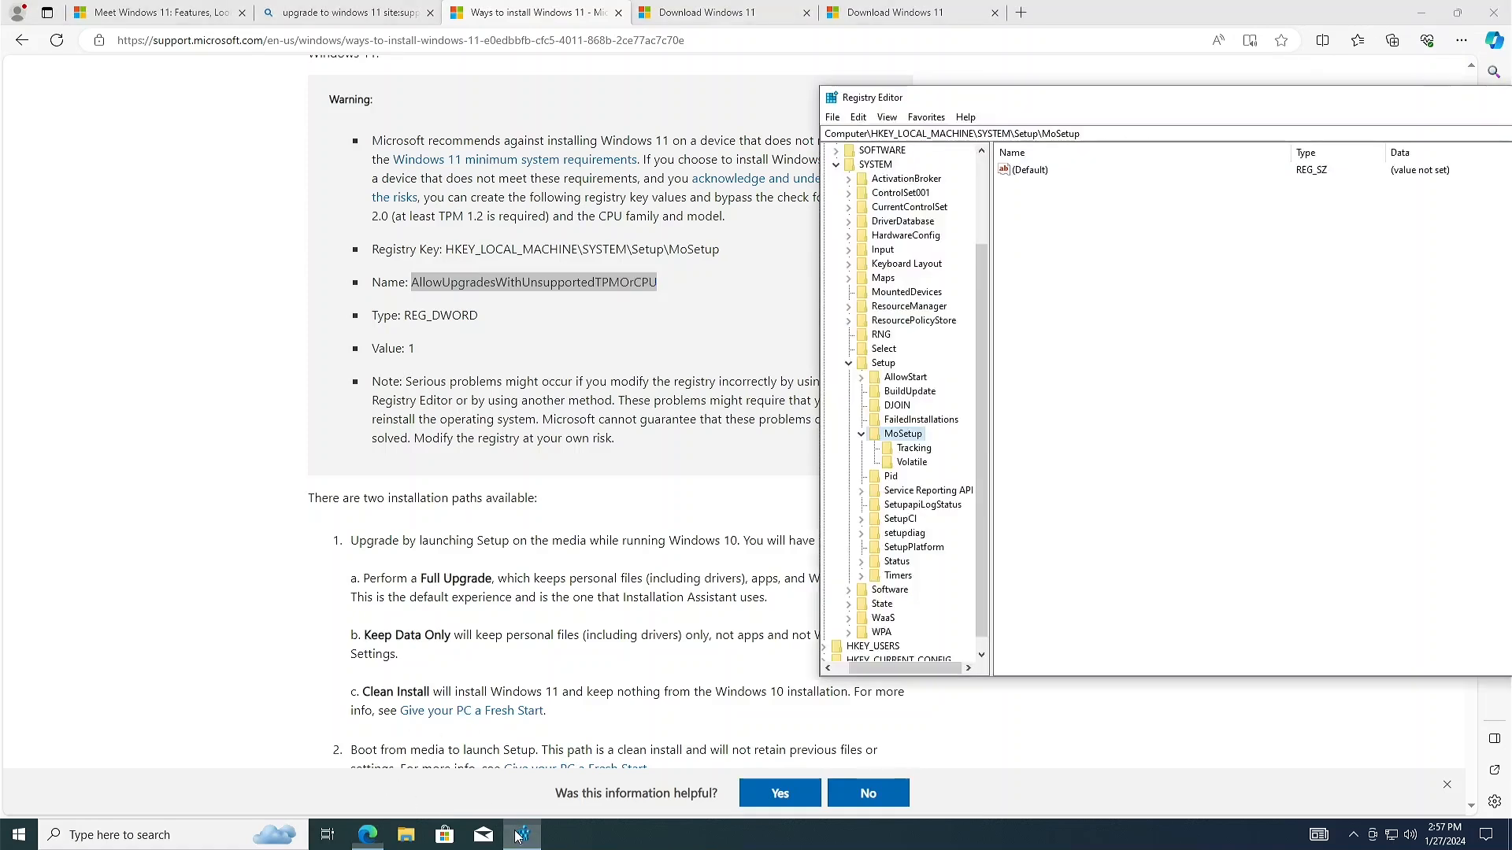
- Add a DWORD (32-bit) value named AllowUpgradesWithUnsupportedTPMOrCPU to the MoSetup key
{"action": "left_click_drag", "start_coordinate": [1074, 99], "coordinate": [900, 100]}
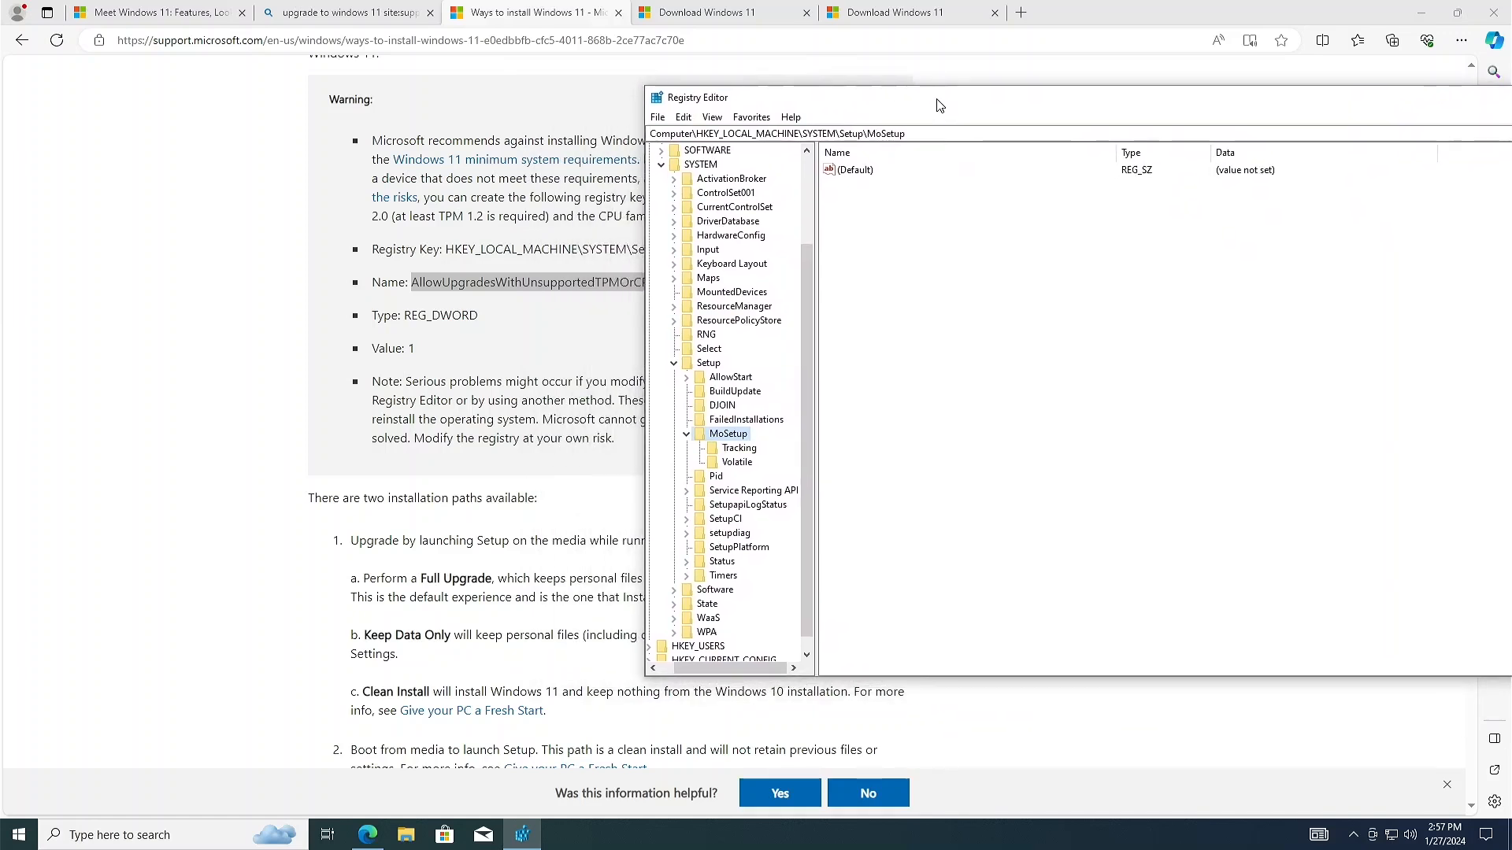
{"action": "right_click", "coordinate": [735, 437]}
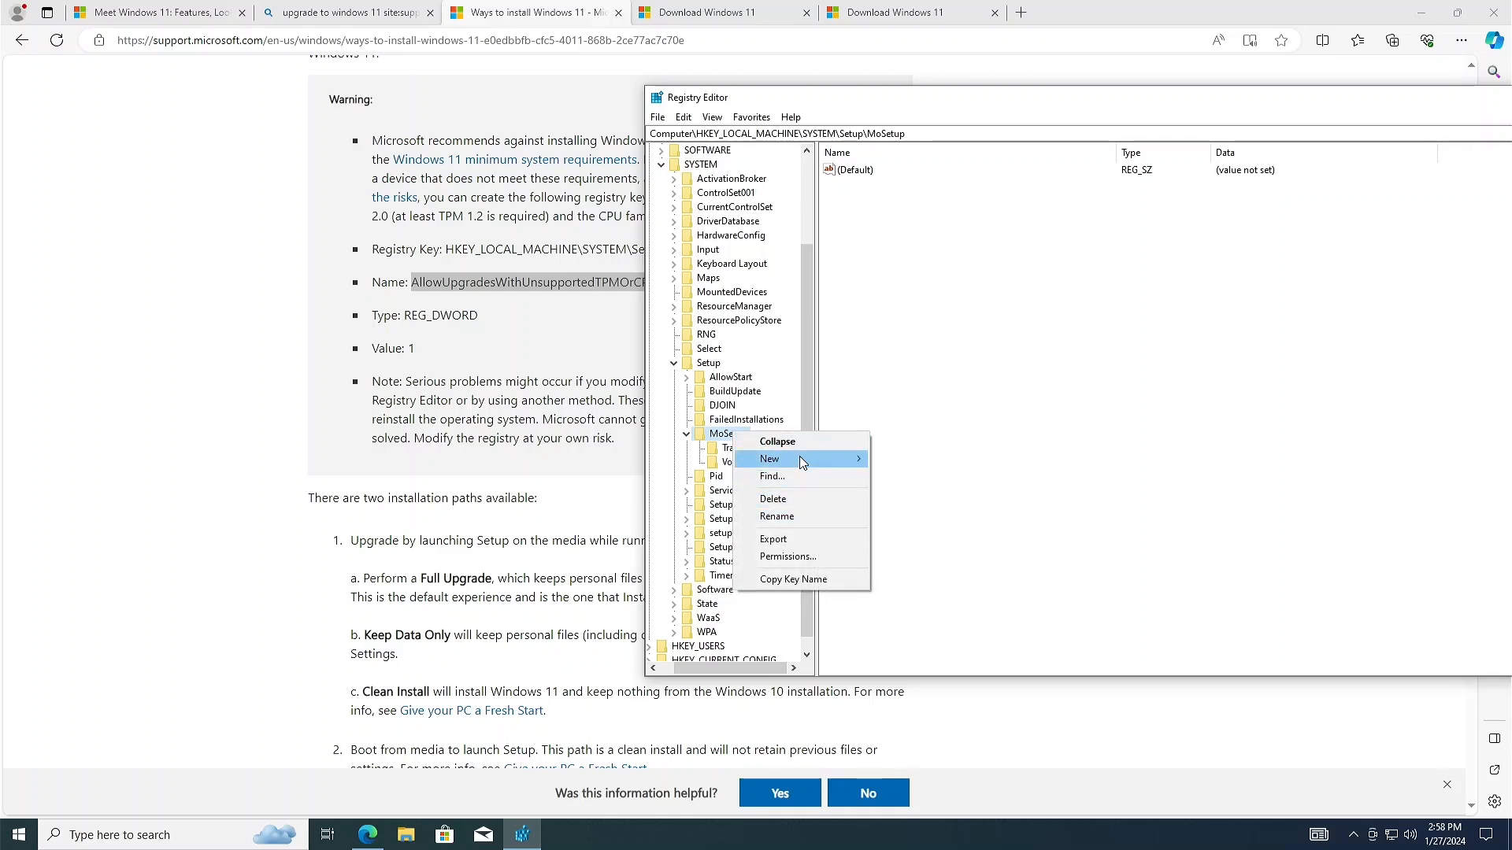
{"action": "mouse_move", "coordinate": [800, 458]}
{"action": "left_click", "coordinate": [915, 516]}
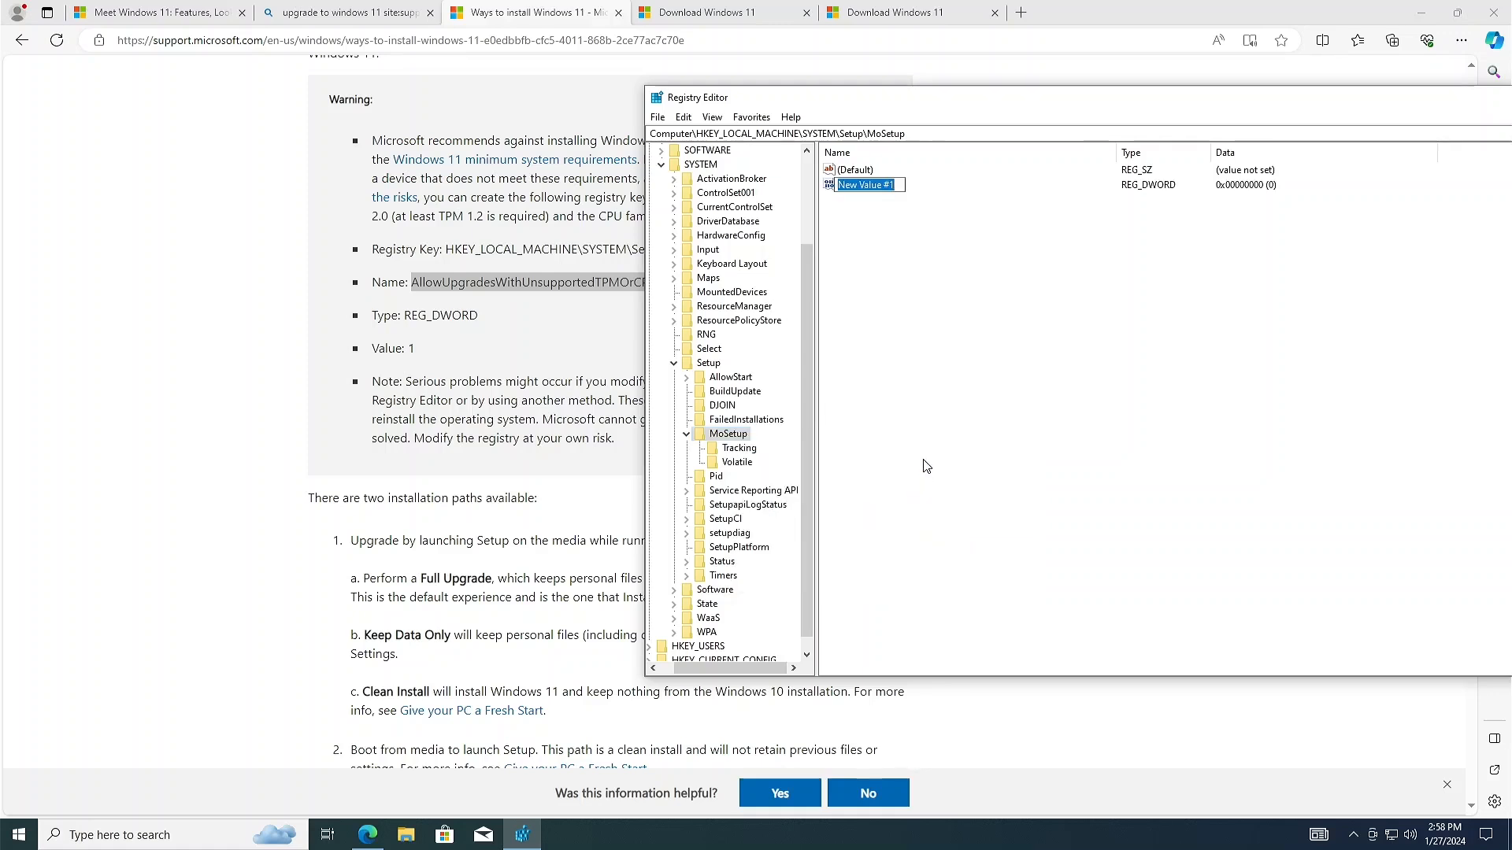
{"action": "key", "text": "ctrl+v"}
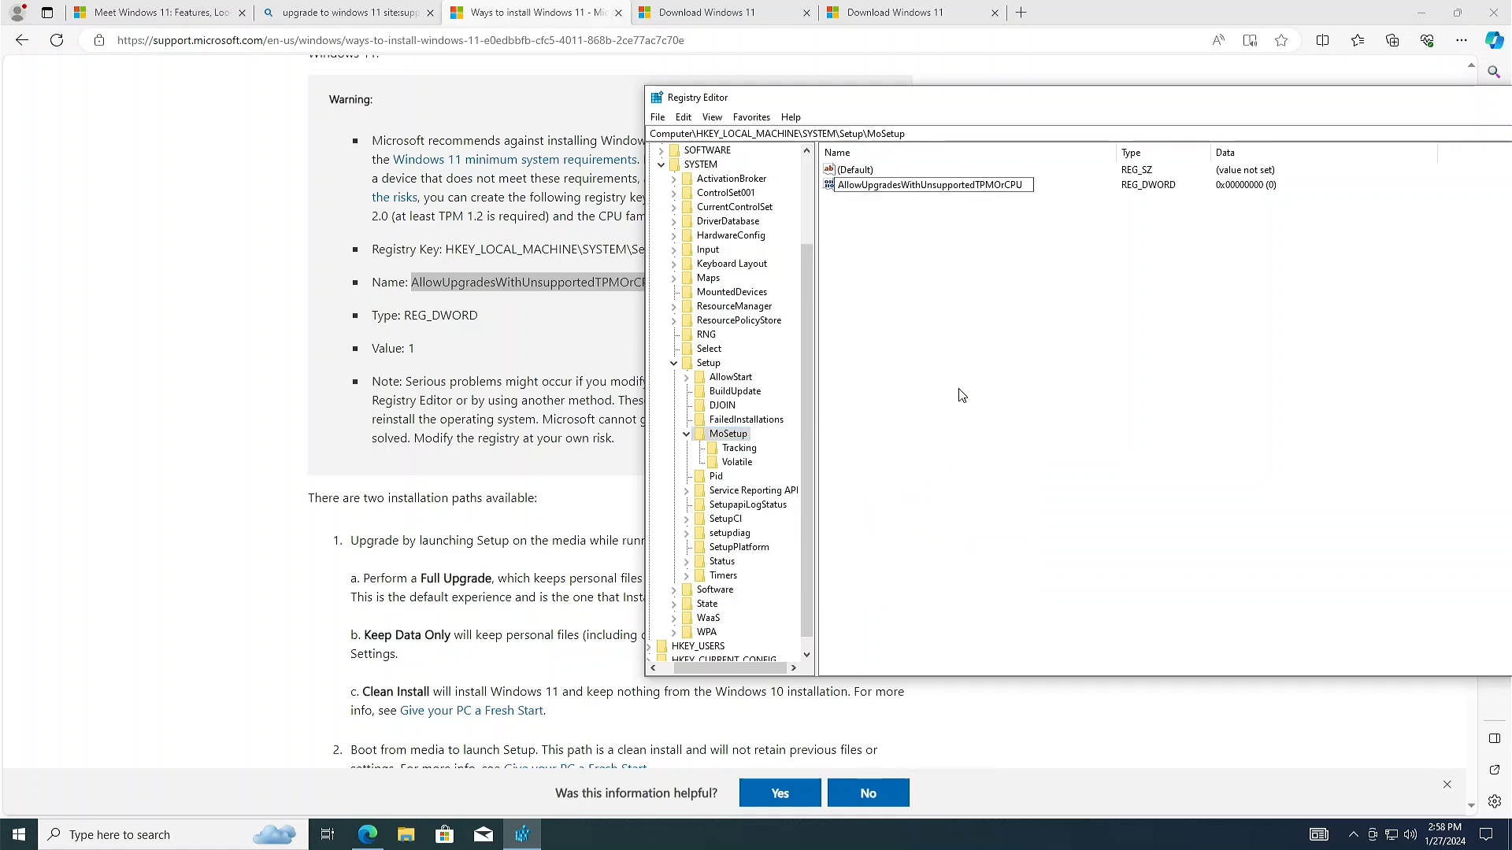
{"action": "left_click", "coordinate": [941, 331]}
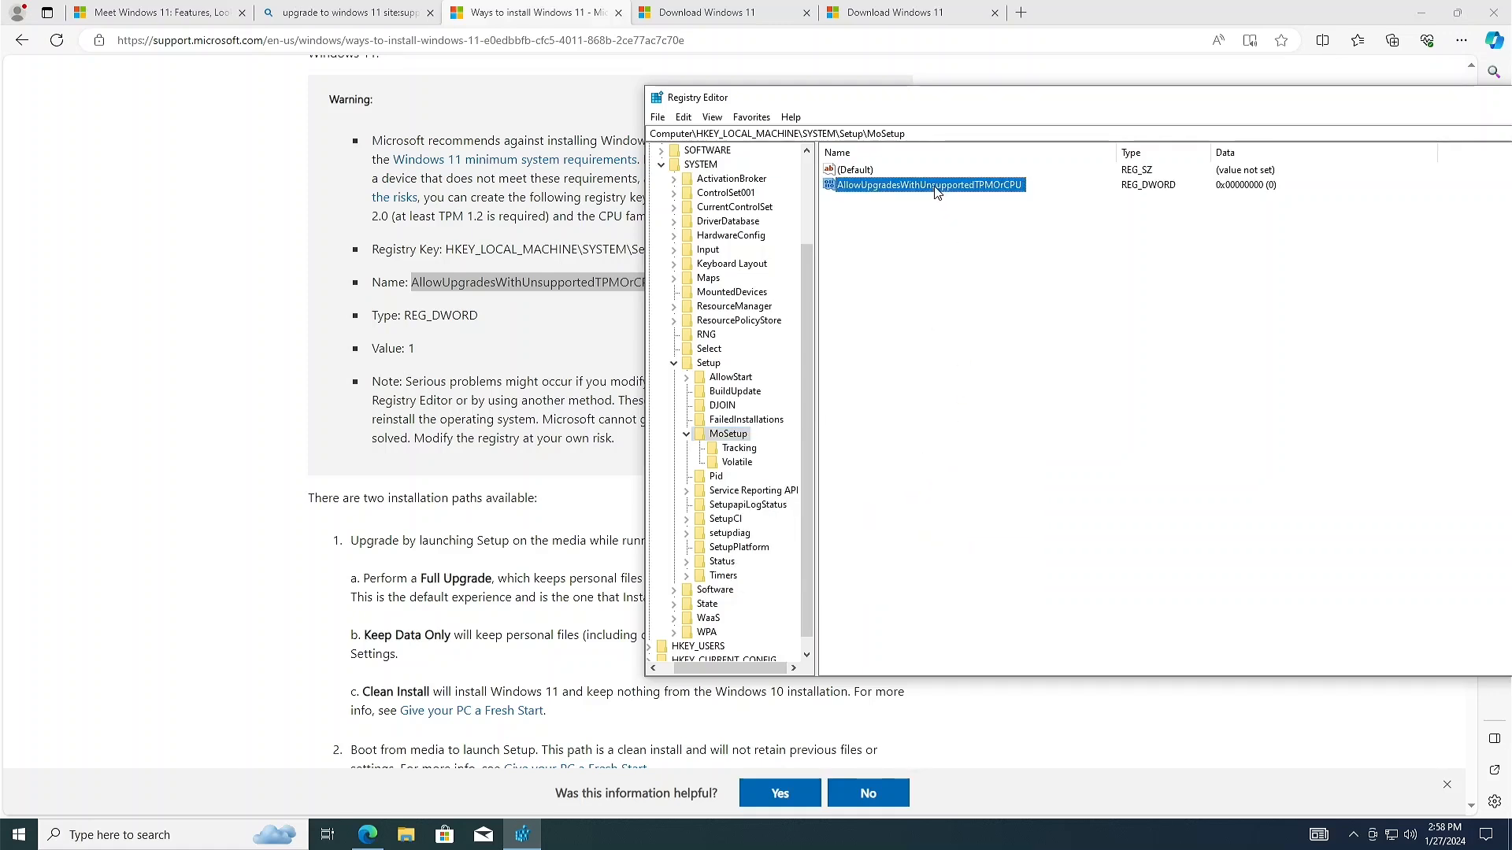
- Set the AllowUpgradesWithUnsupportedTPMOrCPU value data to 1 and move the Registry Editor window fully into view
{"action": "double_click", "coordinate": [937, 187]}
{"action": "type", "text": "1"}
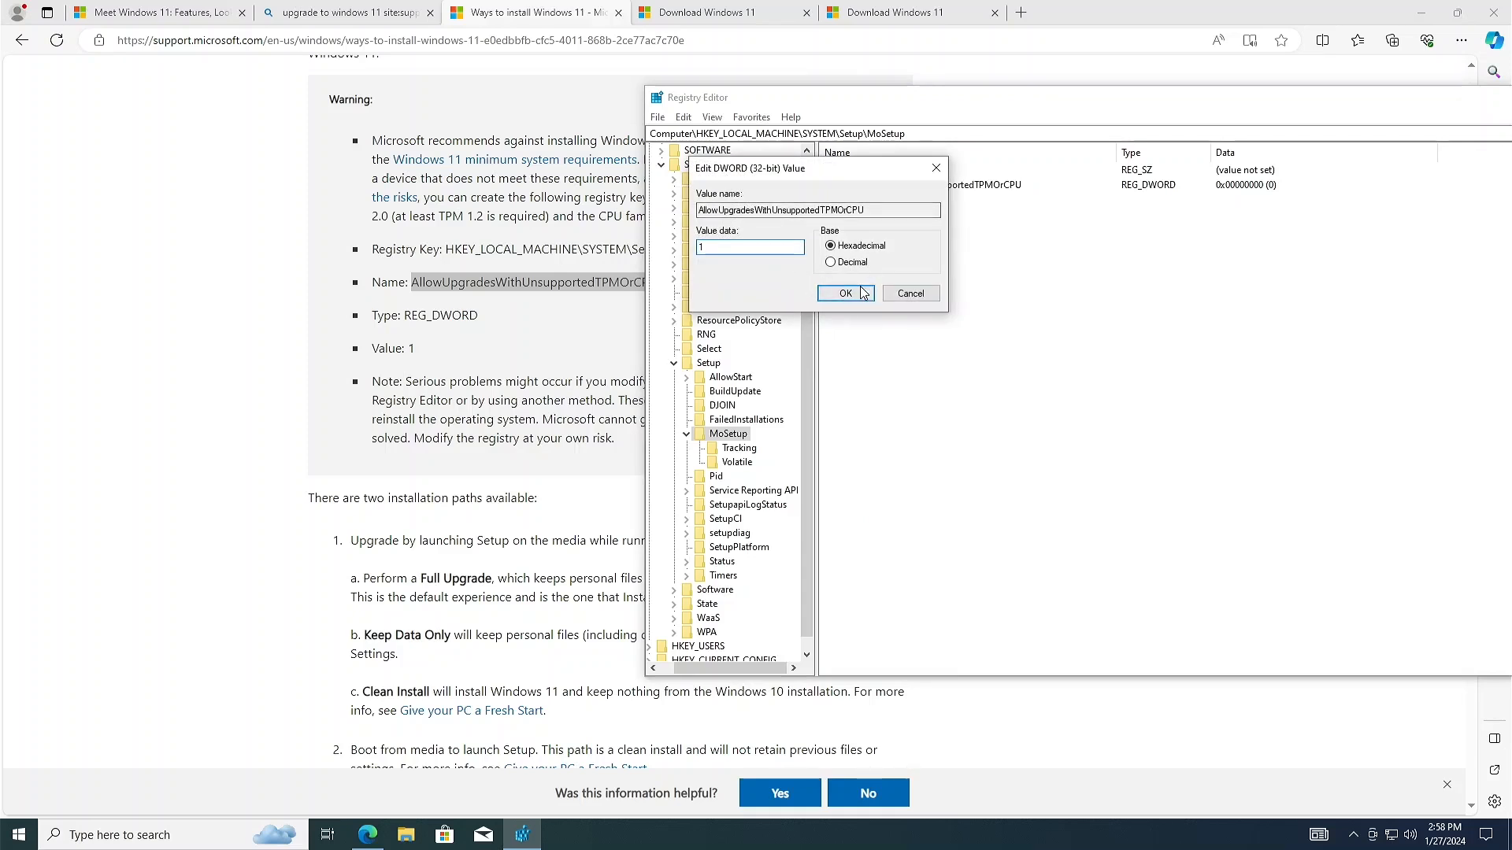
{"action": "left_click", "coordinate": [845, 293]}
{"action": "left_click_drag", "start_coordinate": [1480, 97], "coordinate": [1146, 62]}
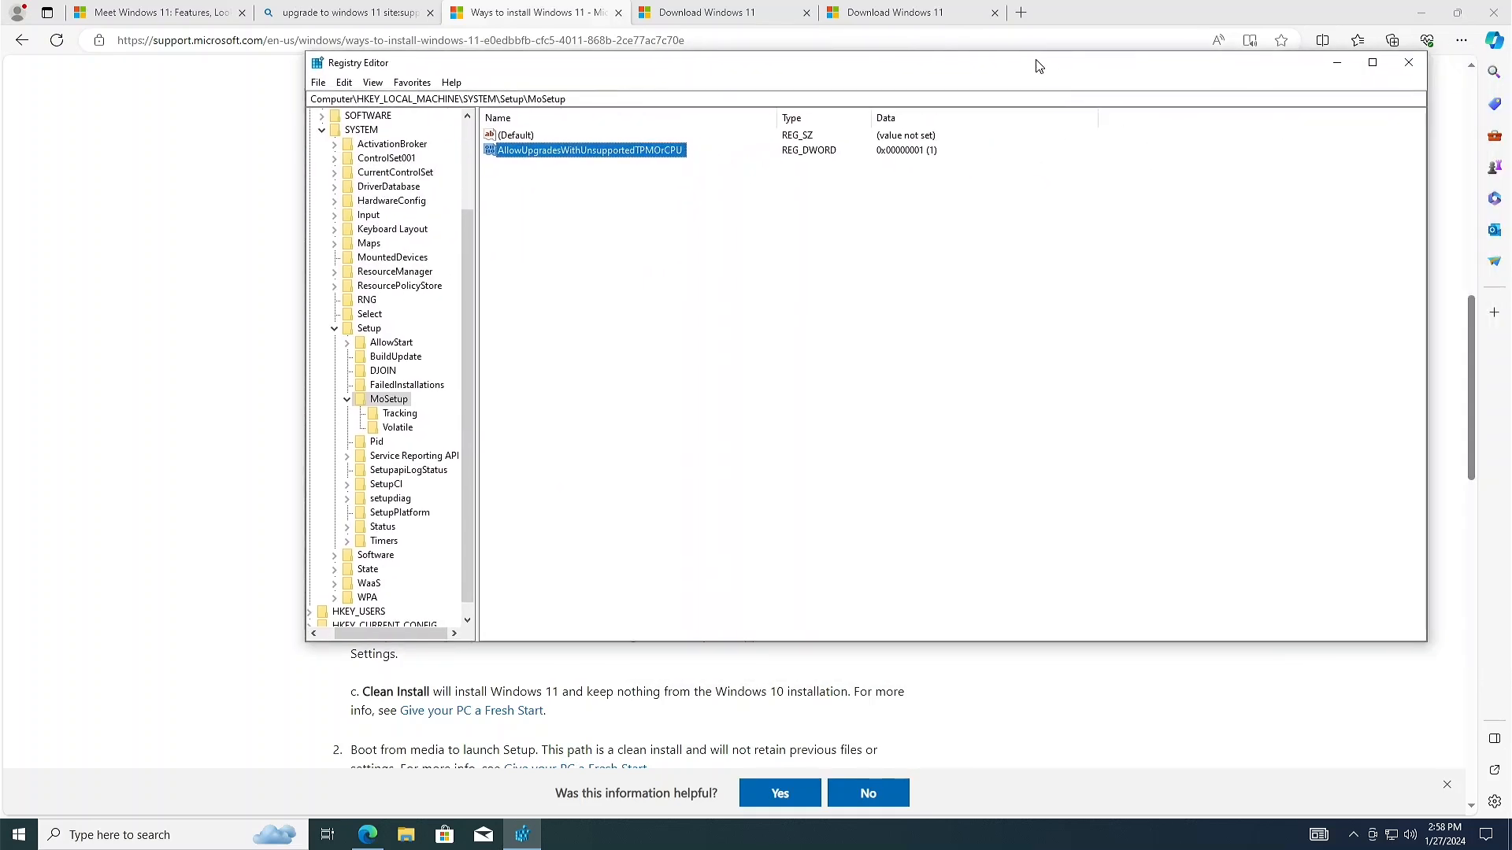
- Close Registry Editor, minimize the browser, and run setup from the ESD-USB (E:) drive, allowing it to make changes
{"action": "left_click", "coordinate": [1415, 63]}
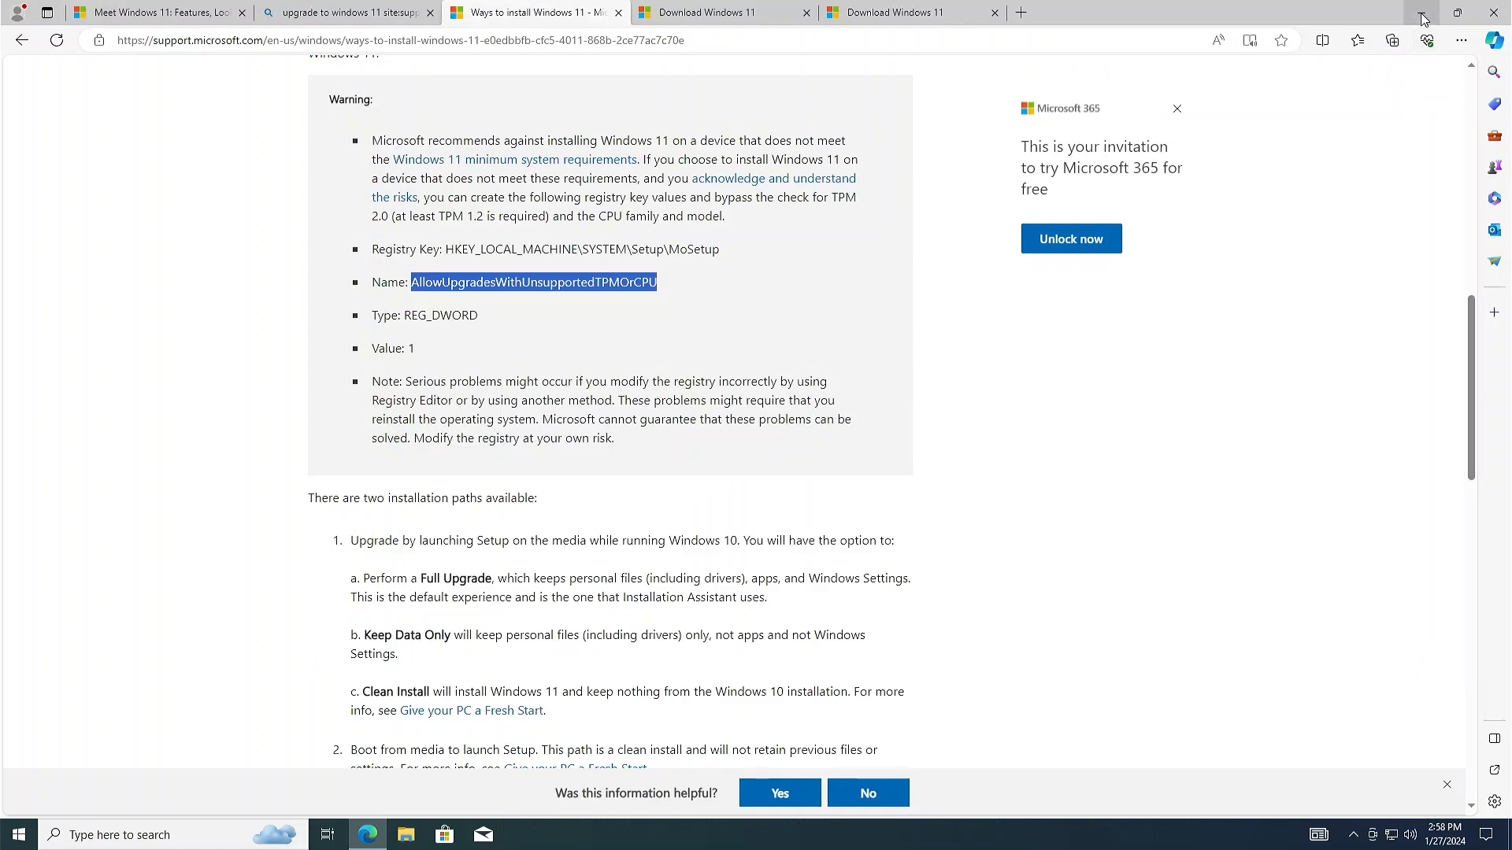
{"action": "left_click", "coordinate": [1423, 14]}
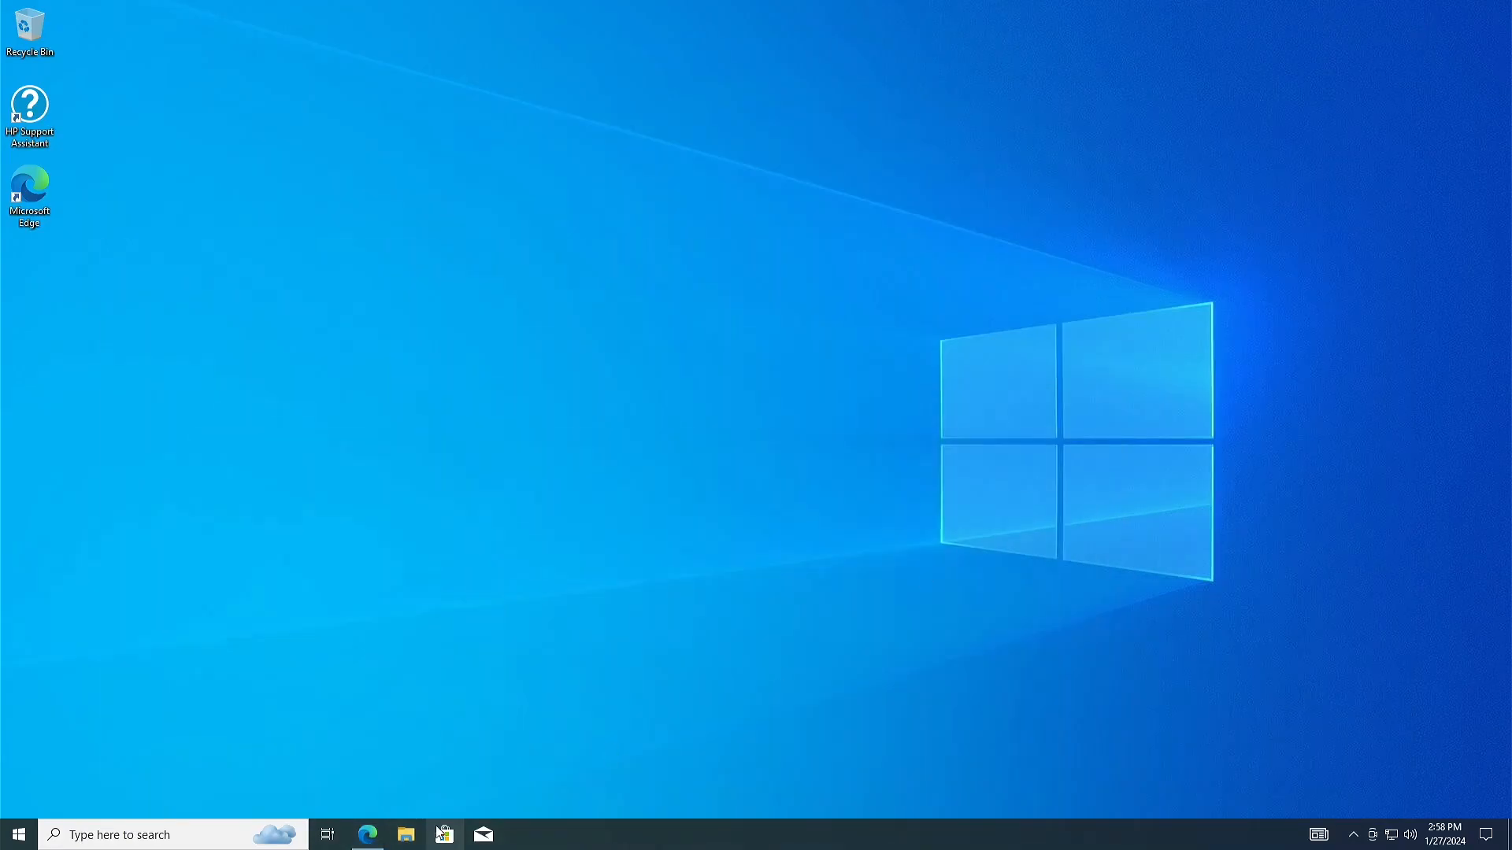
{"action": "left_click", "coordinate": [405, 835]}
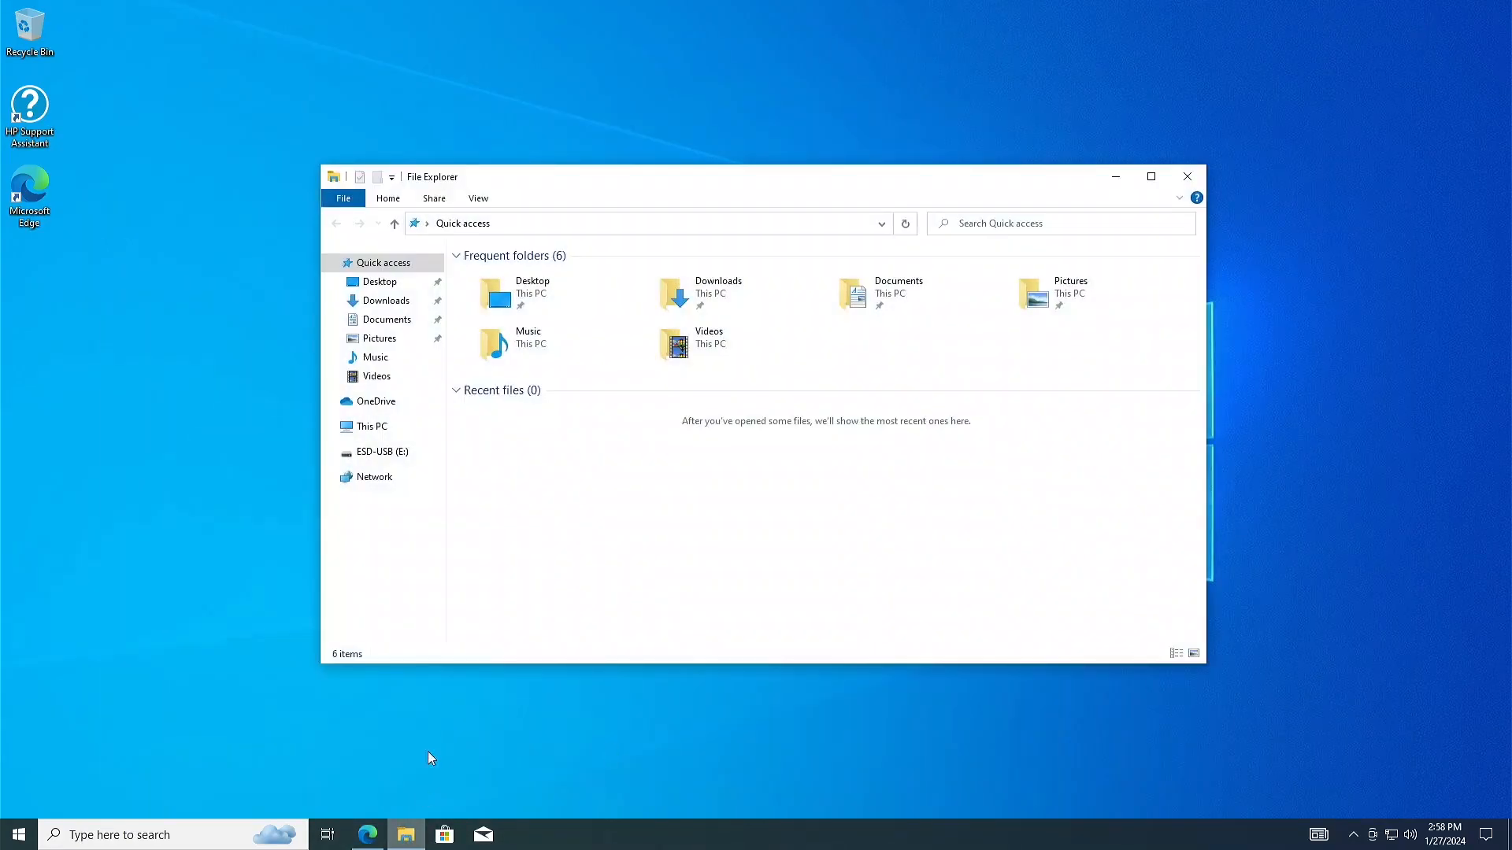
{"action": "left_click", "coordinate": [384, 453]}
{"action": "double_click", "coordinate": [488, 390]}
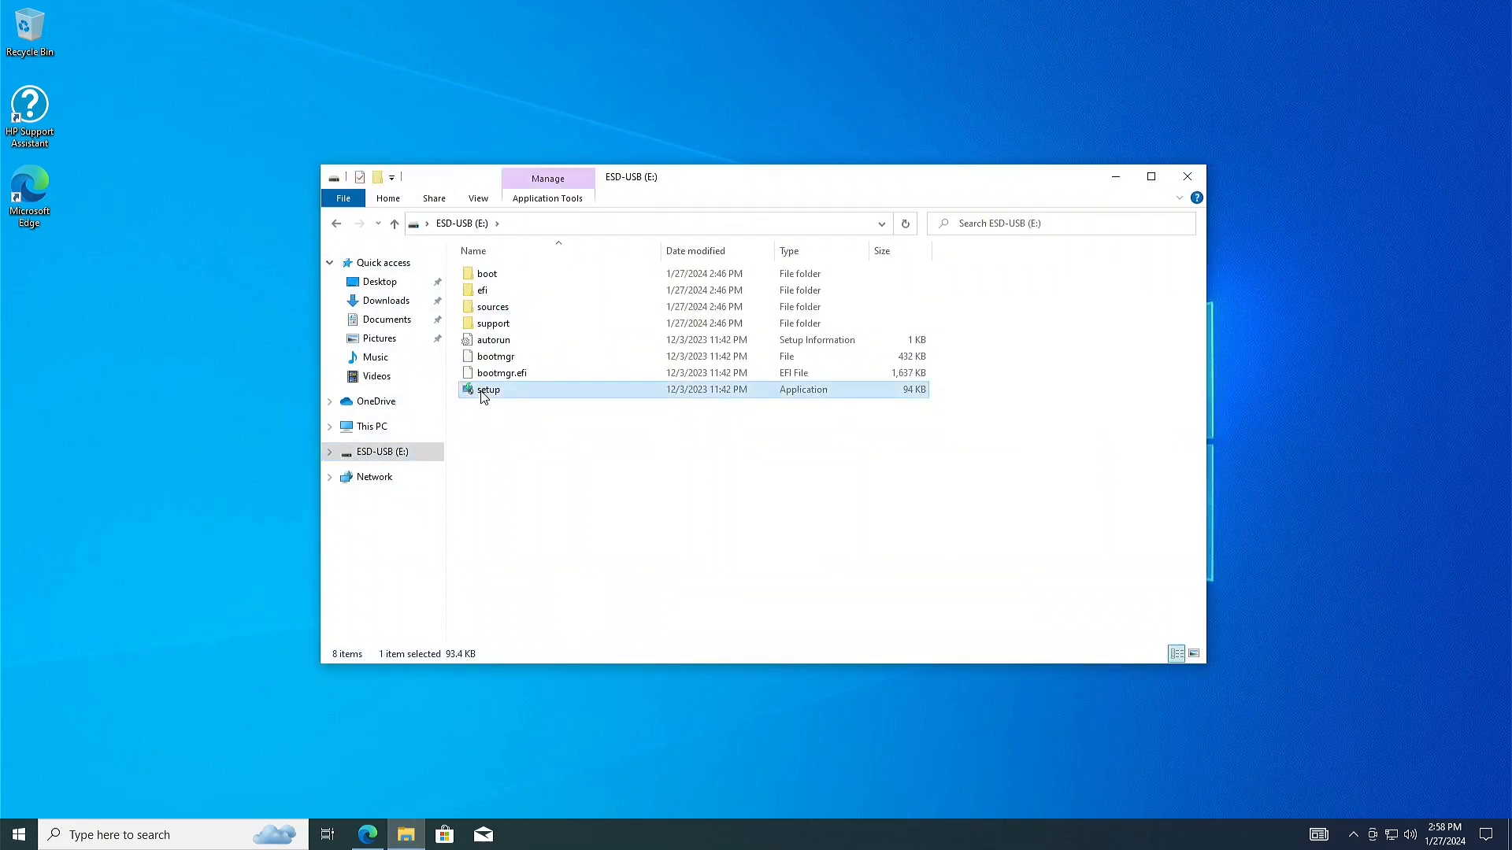
{"action": "left_click", "coordinate": [658, 527]}
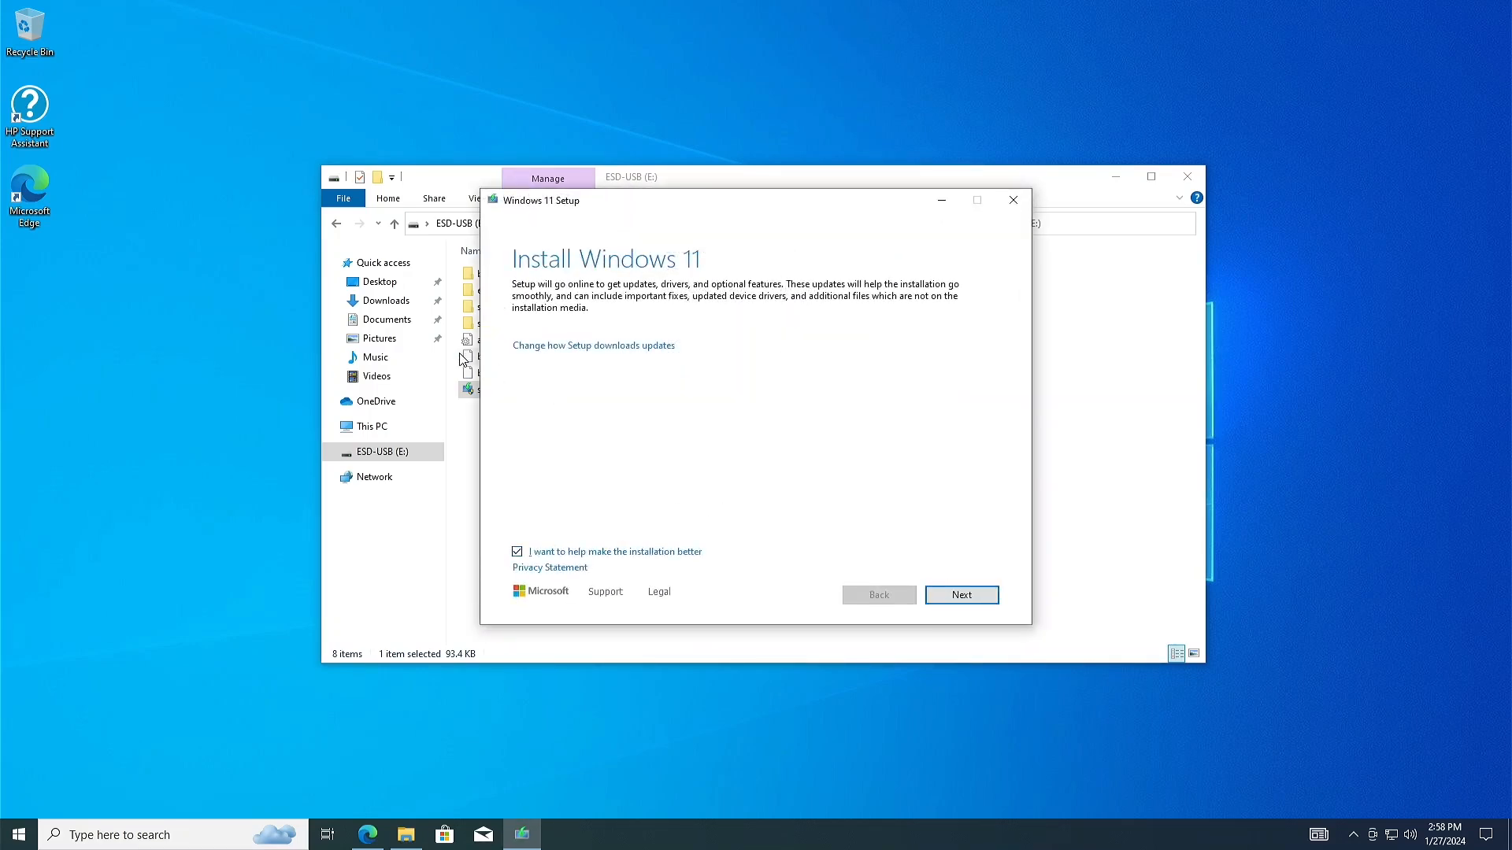
- Continue past the Install Windows 11 introduction, arrange the Setup and drive windows apart, and accept the license terms
{"action": "left_click", "coordinate": [962, 605]}
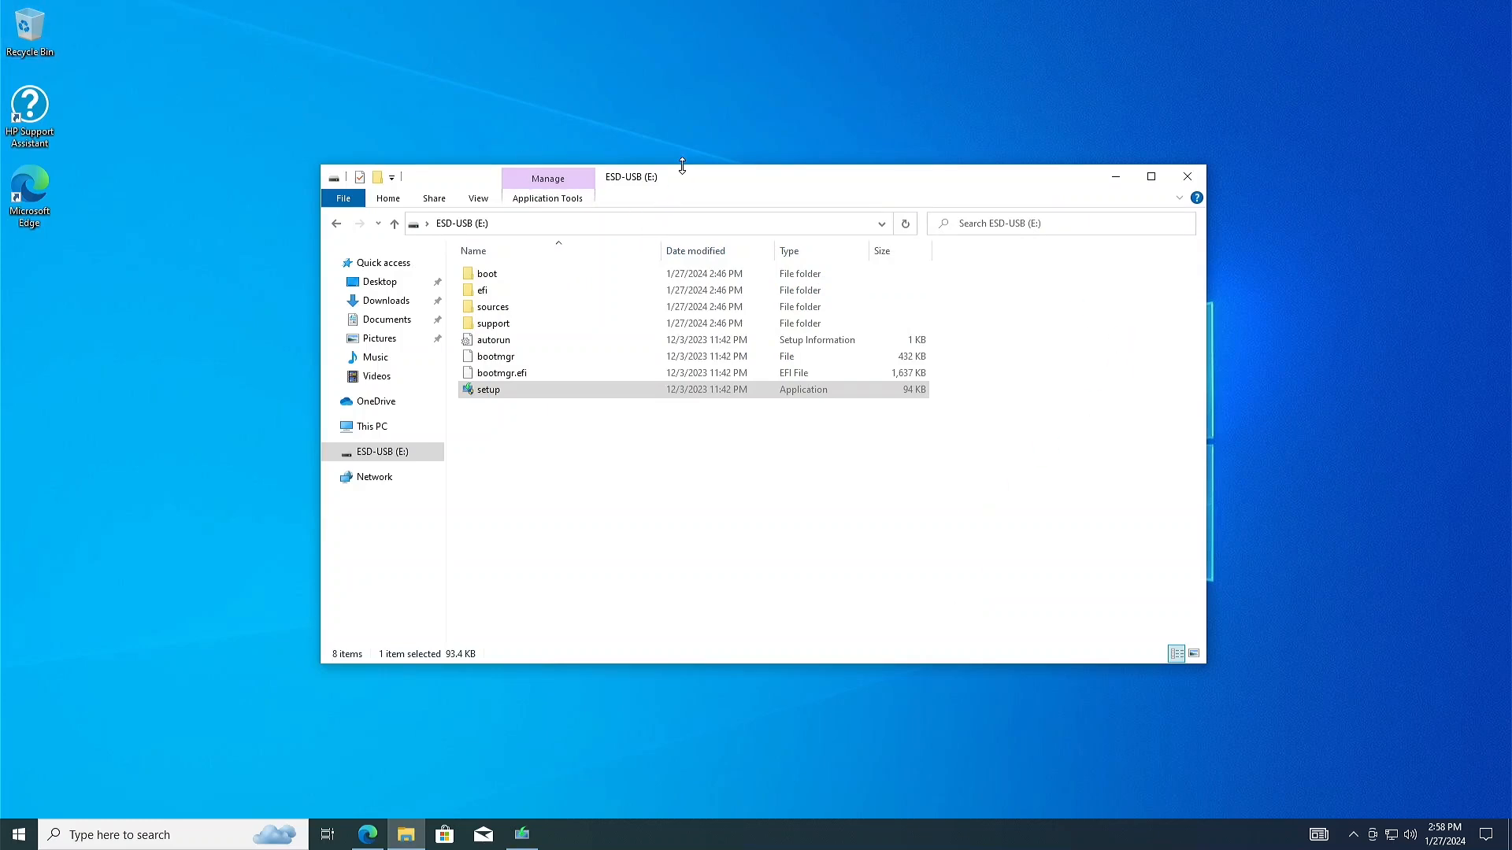
{"action": "left_click_drag", "start_coordinate": [682, 176], "coordinate": [806, 455]}
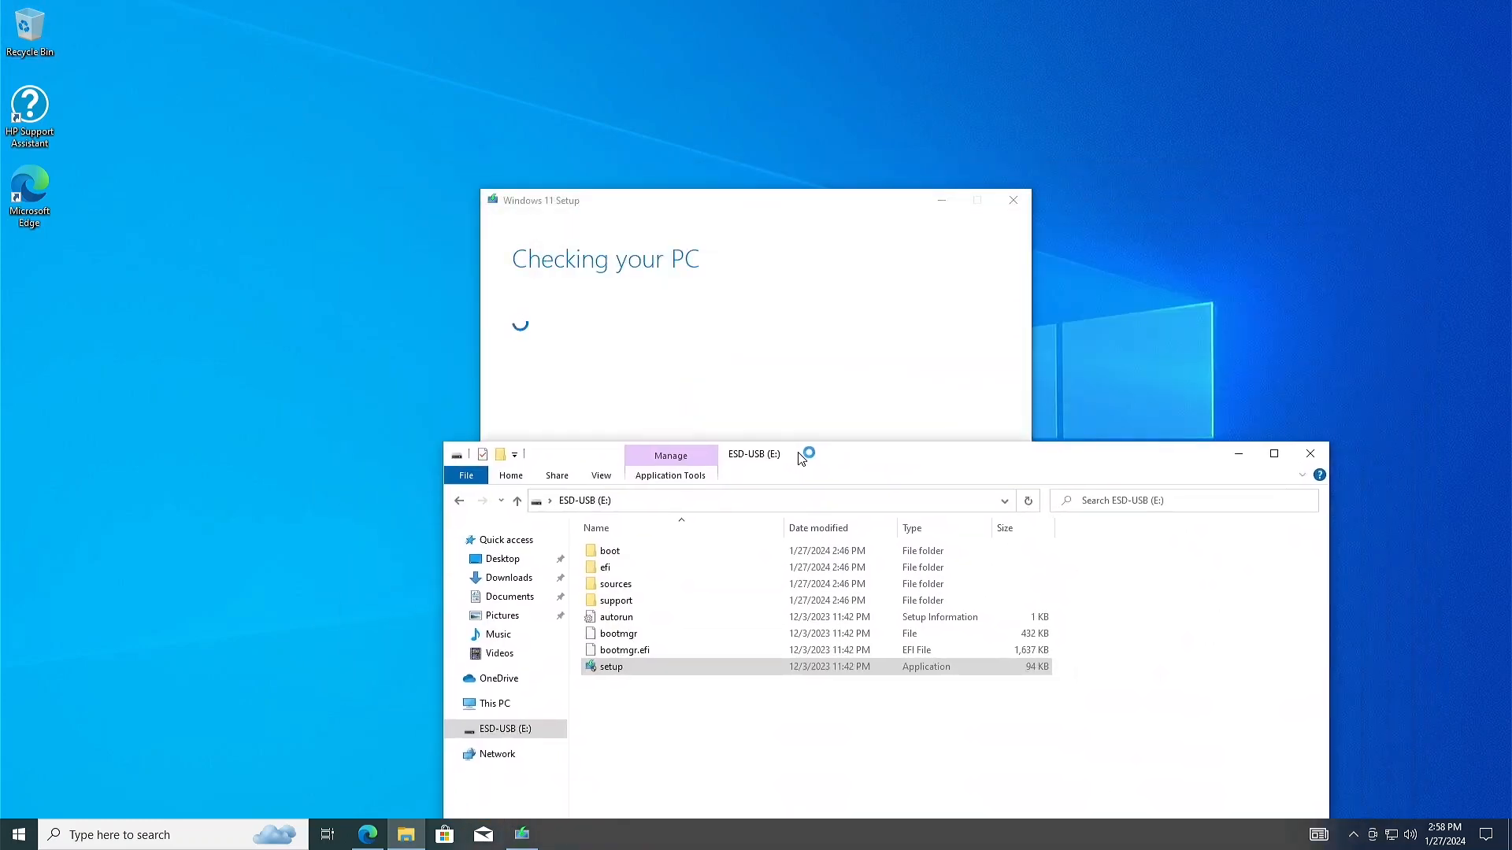
{"action": "left_click", "coordinate": [797, 203]}
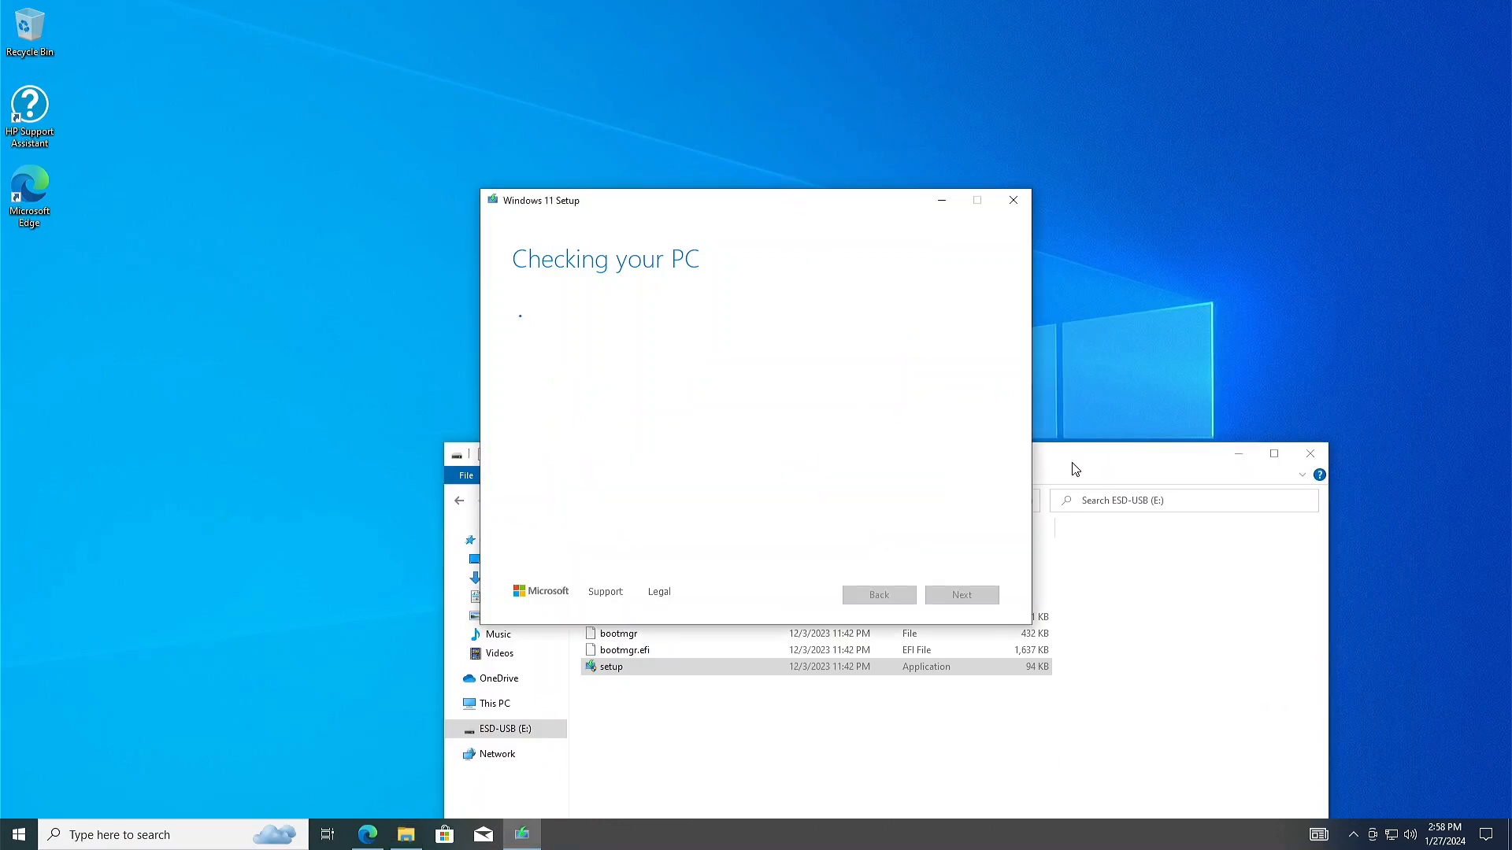
{"action": "left_click_drag", "start_coordinate": [1078, 463], "coordinate": [868, 592]}
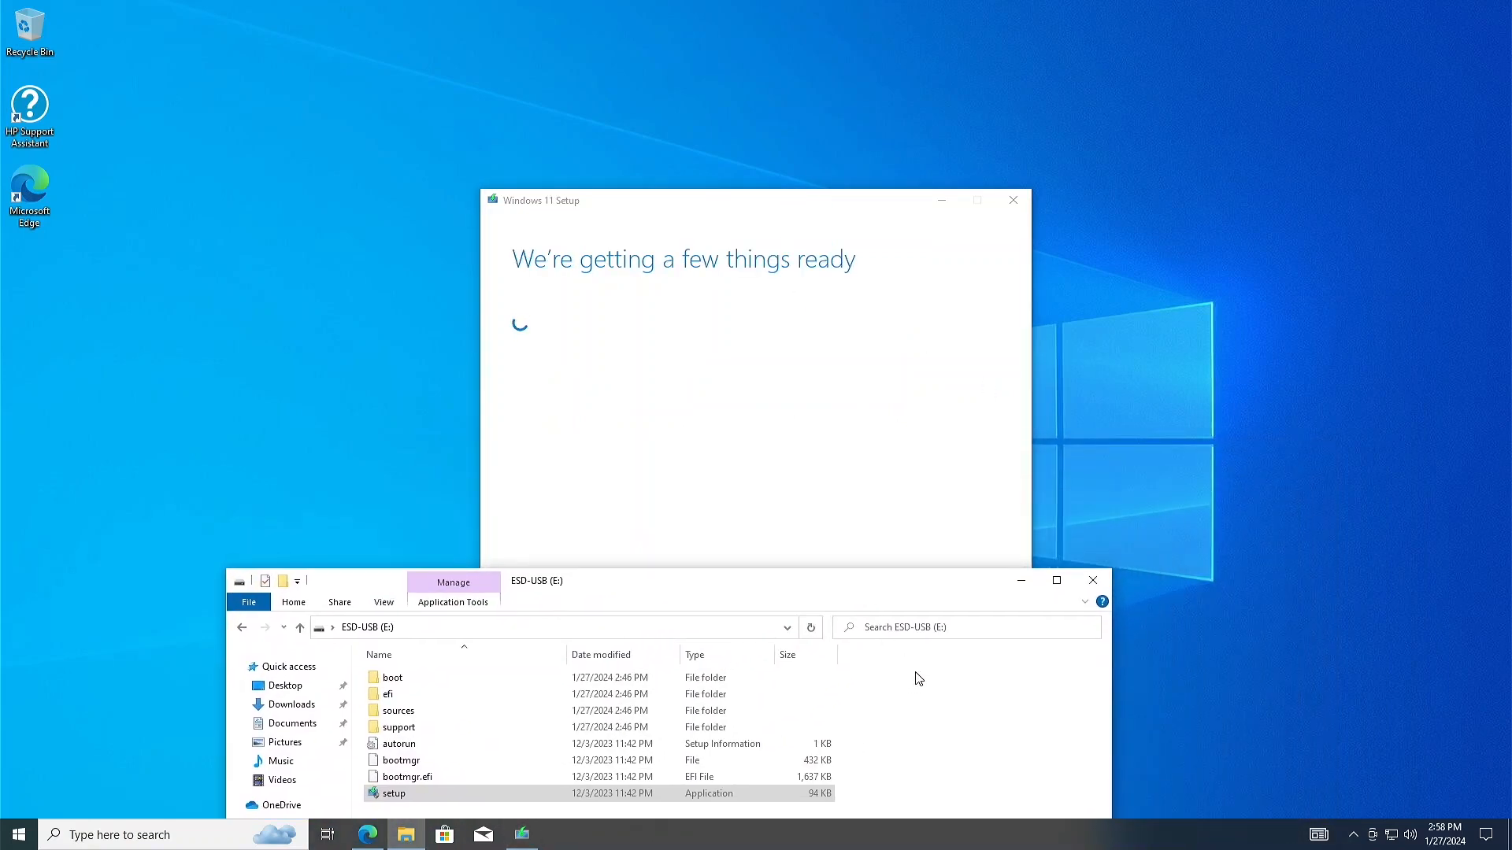
{"action": "left_click", "coordinate": [739, 202]}
{"action": "left_click_drag", "start_coordinate": [738, 201], "coordinate": [736, 112]}
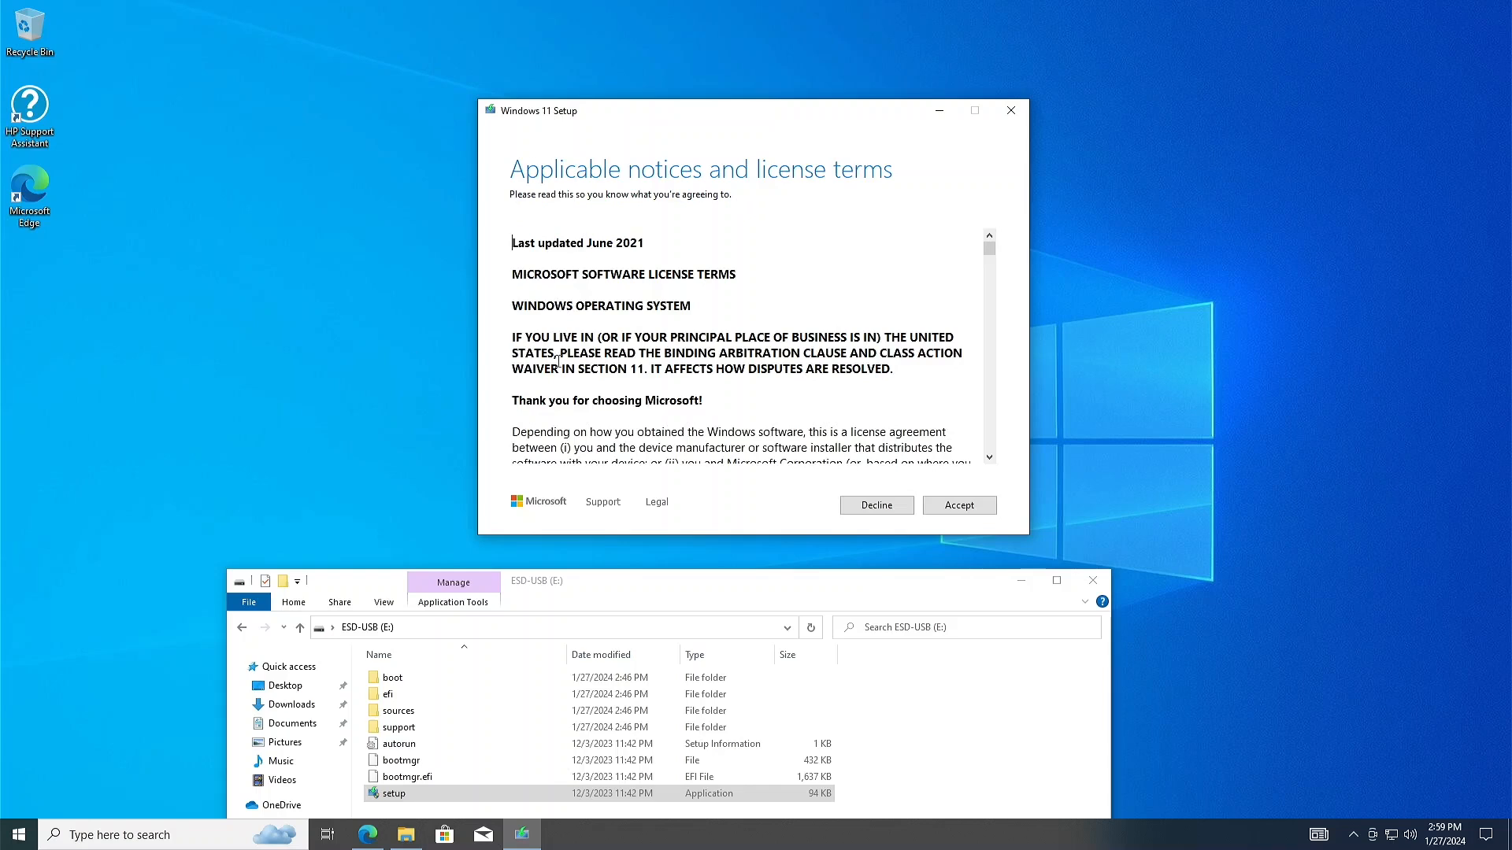
{"action": "left_click", "coordinate": [964, 505]}
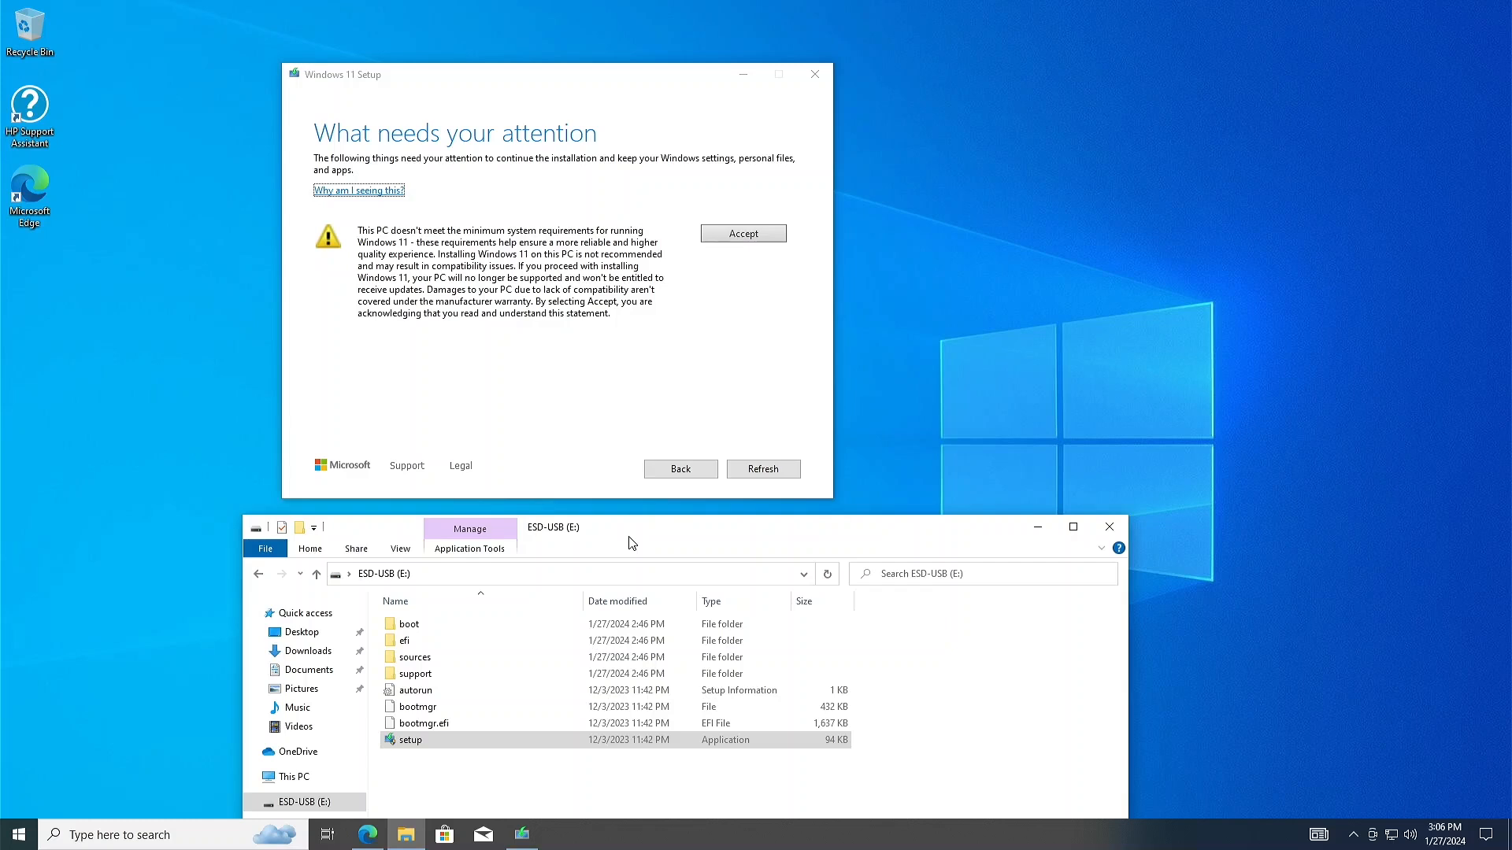
- Accept the unmet minimum system requirements statement and start installing Windows 11 Pro, keeping personal files and apps
{"action": "left_click", "coordinate": [740, 237]}
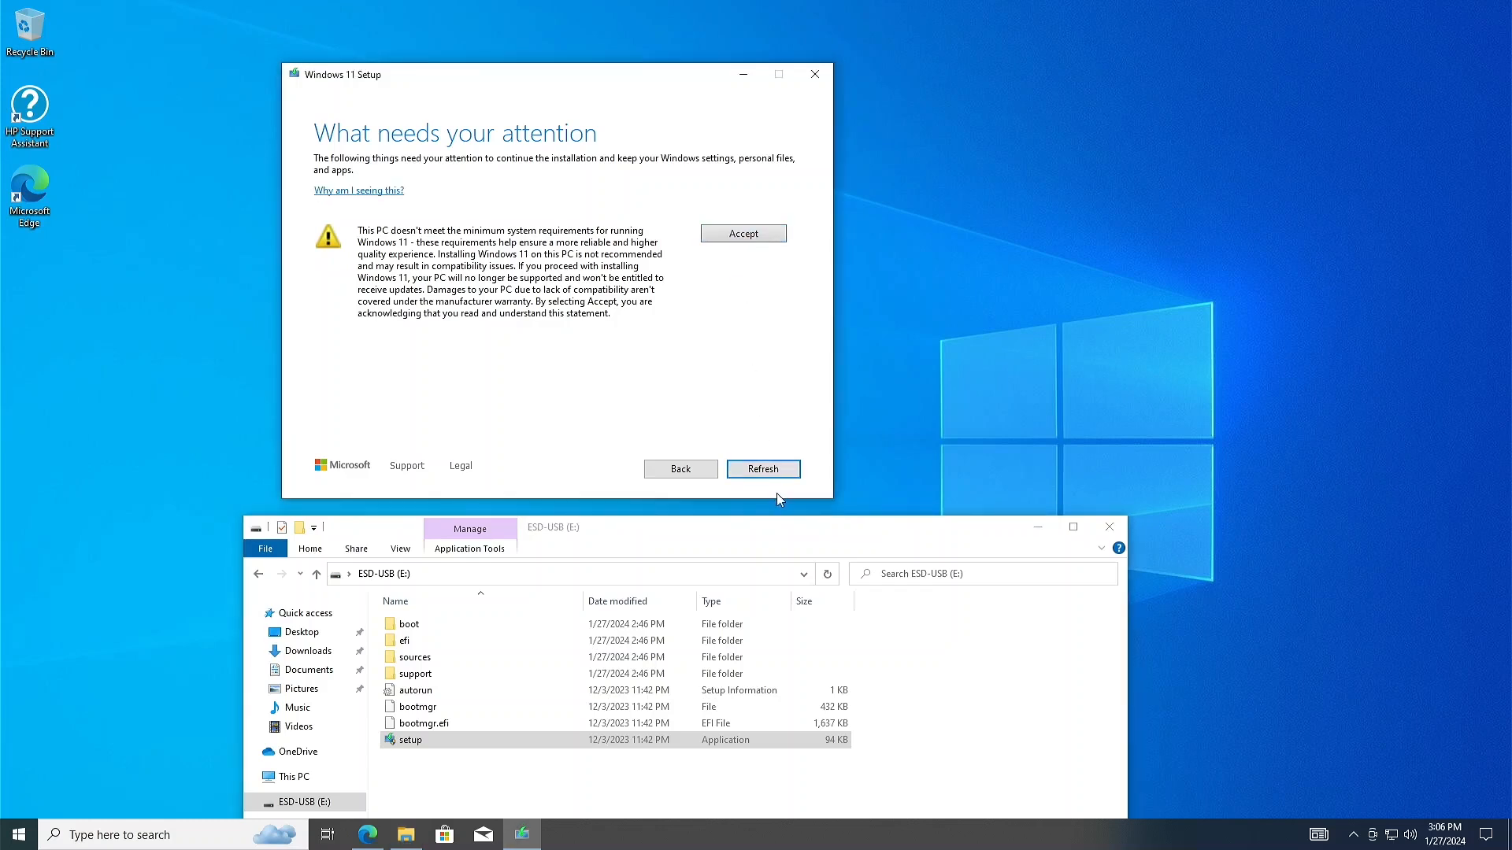
{"action": "left_click", "coordinate": [767, 473]}
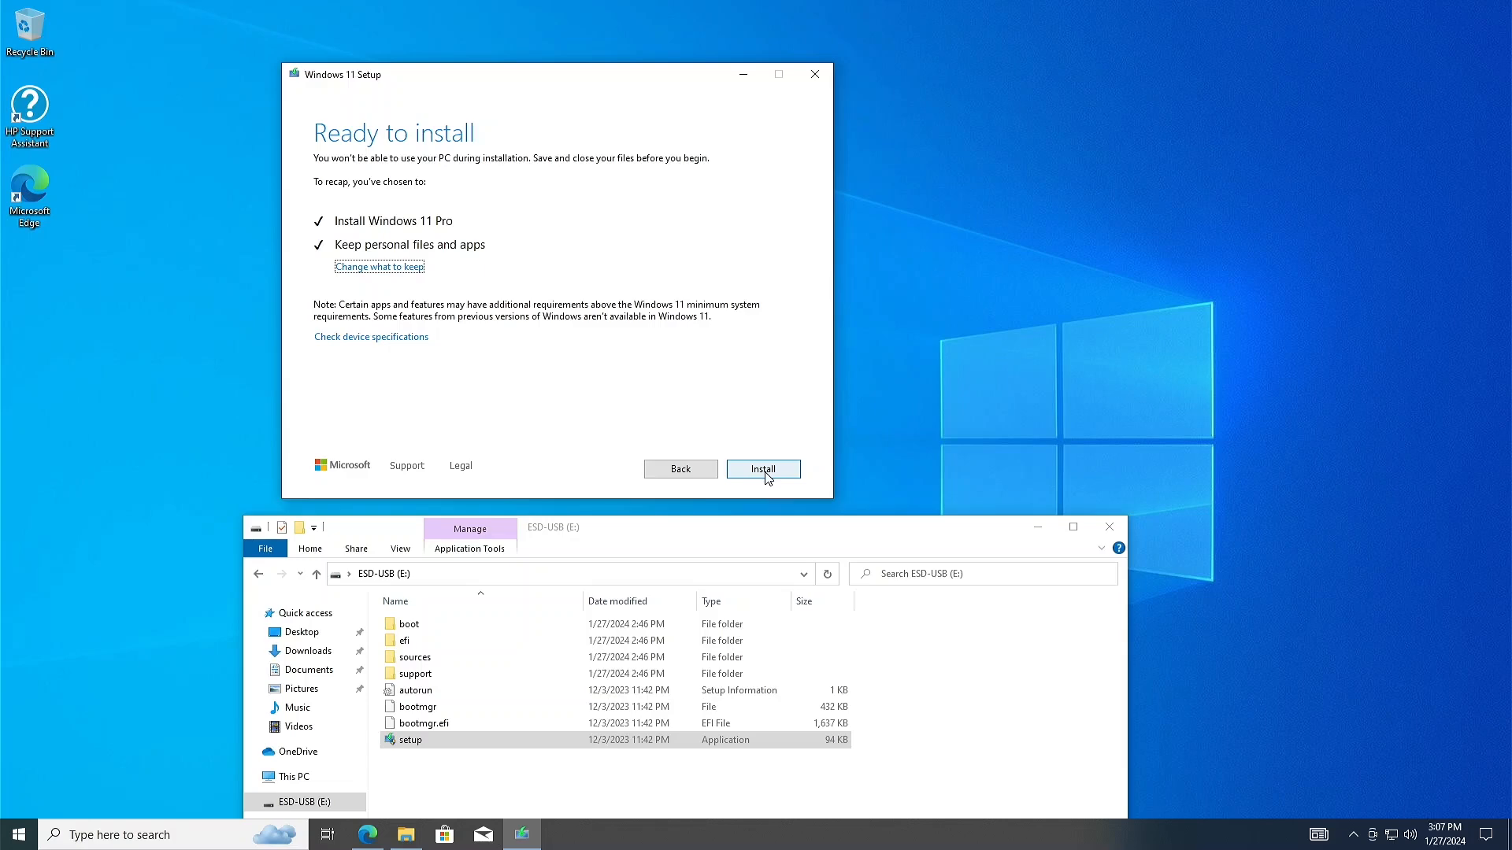
{"action": "left_click", "coordinate": [764, 471]}
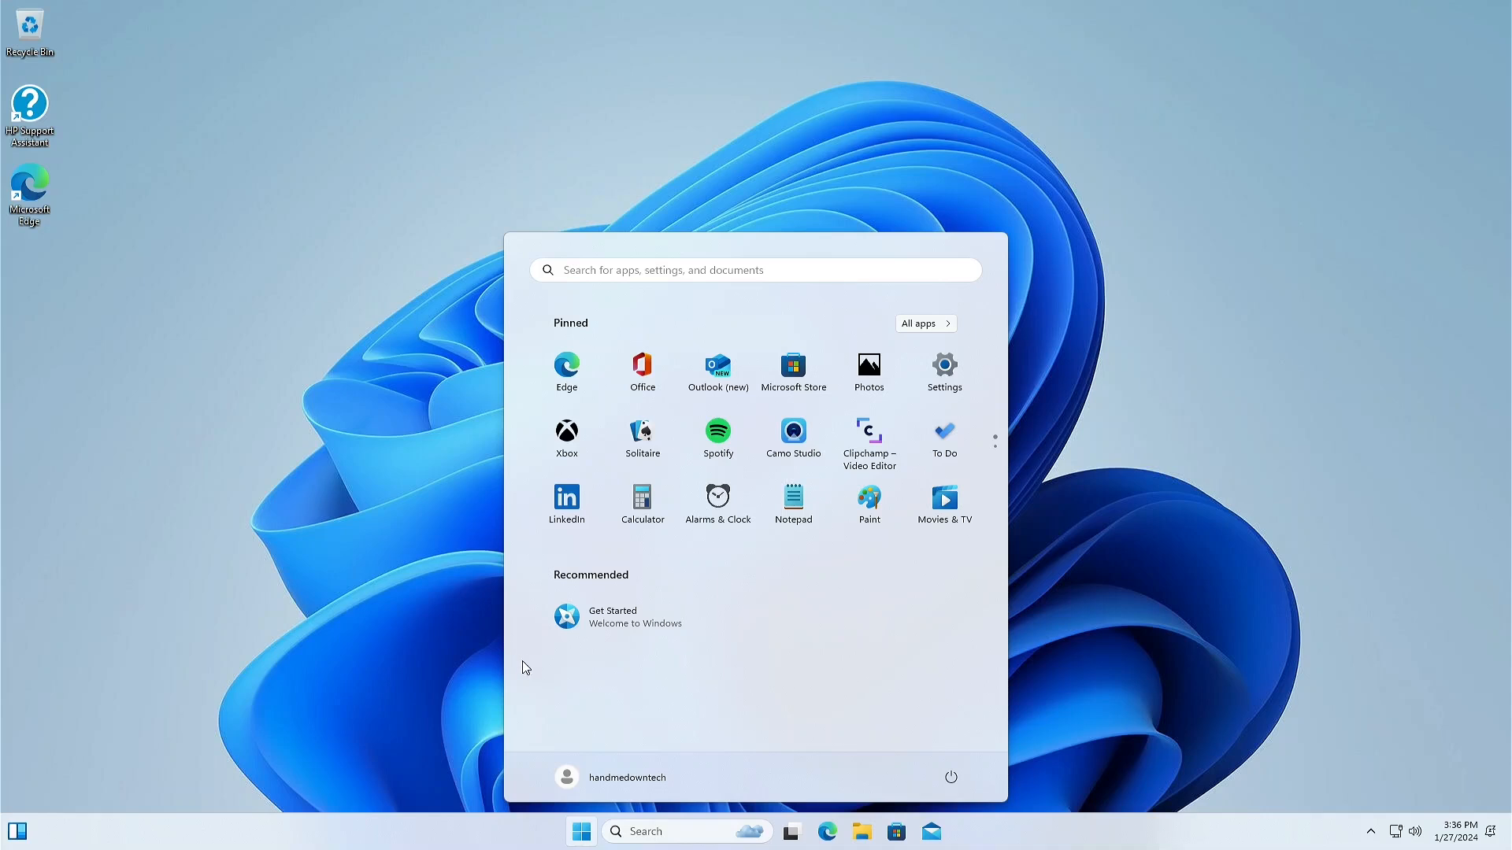
- Close the Start menu, view its quick links to system tools, and dismiss them
{"action": "left_click", "coordinate": [582, 832]}
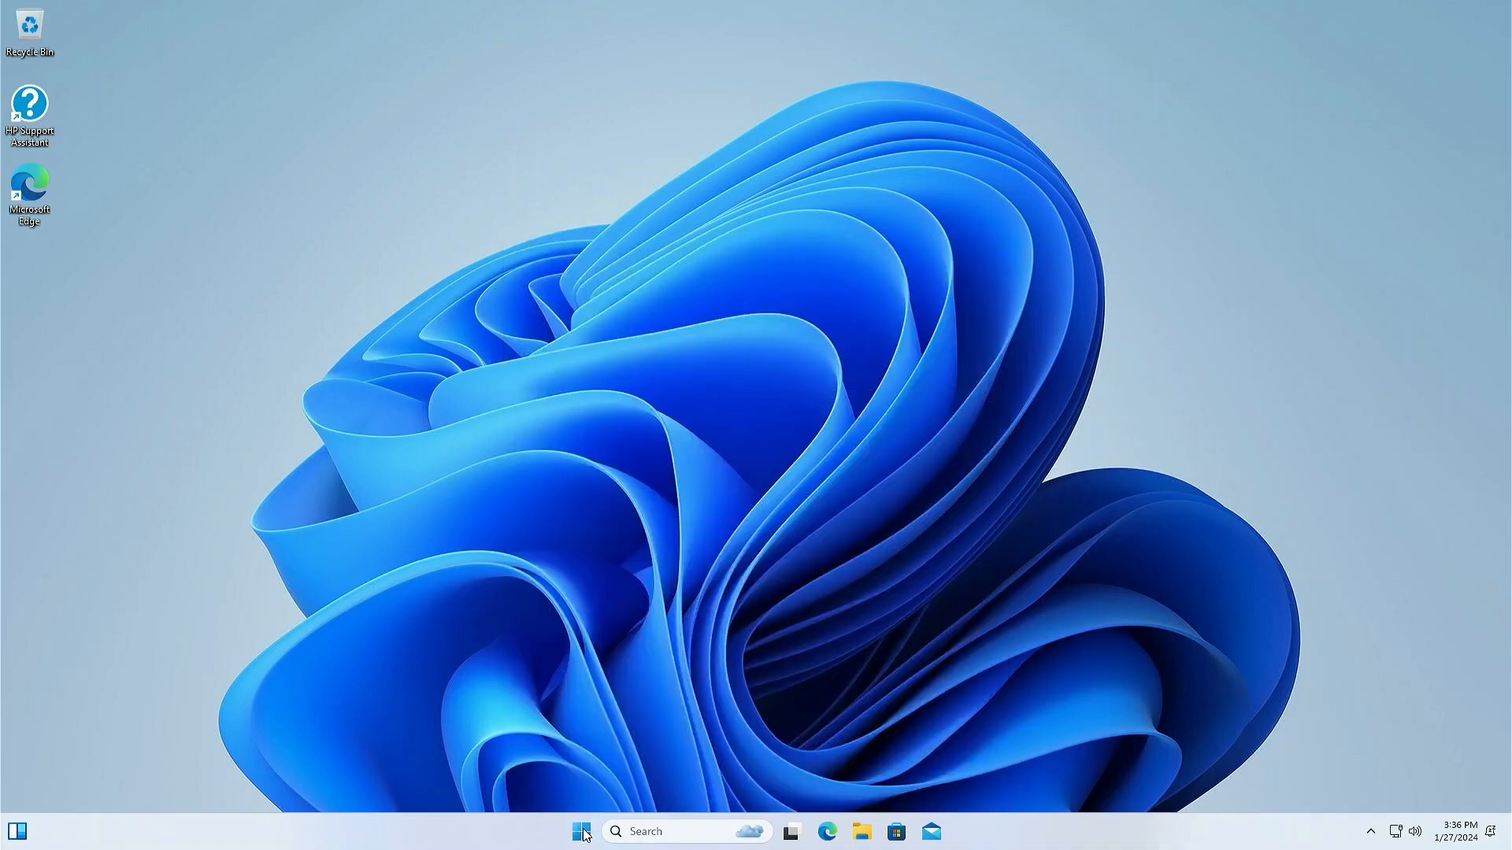
{"action": "right_click", "coordinate": [584, 833]}
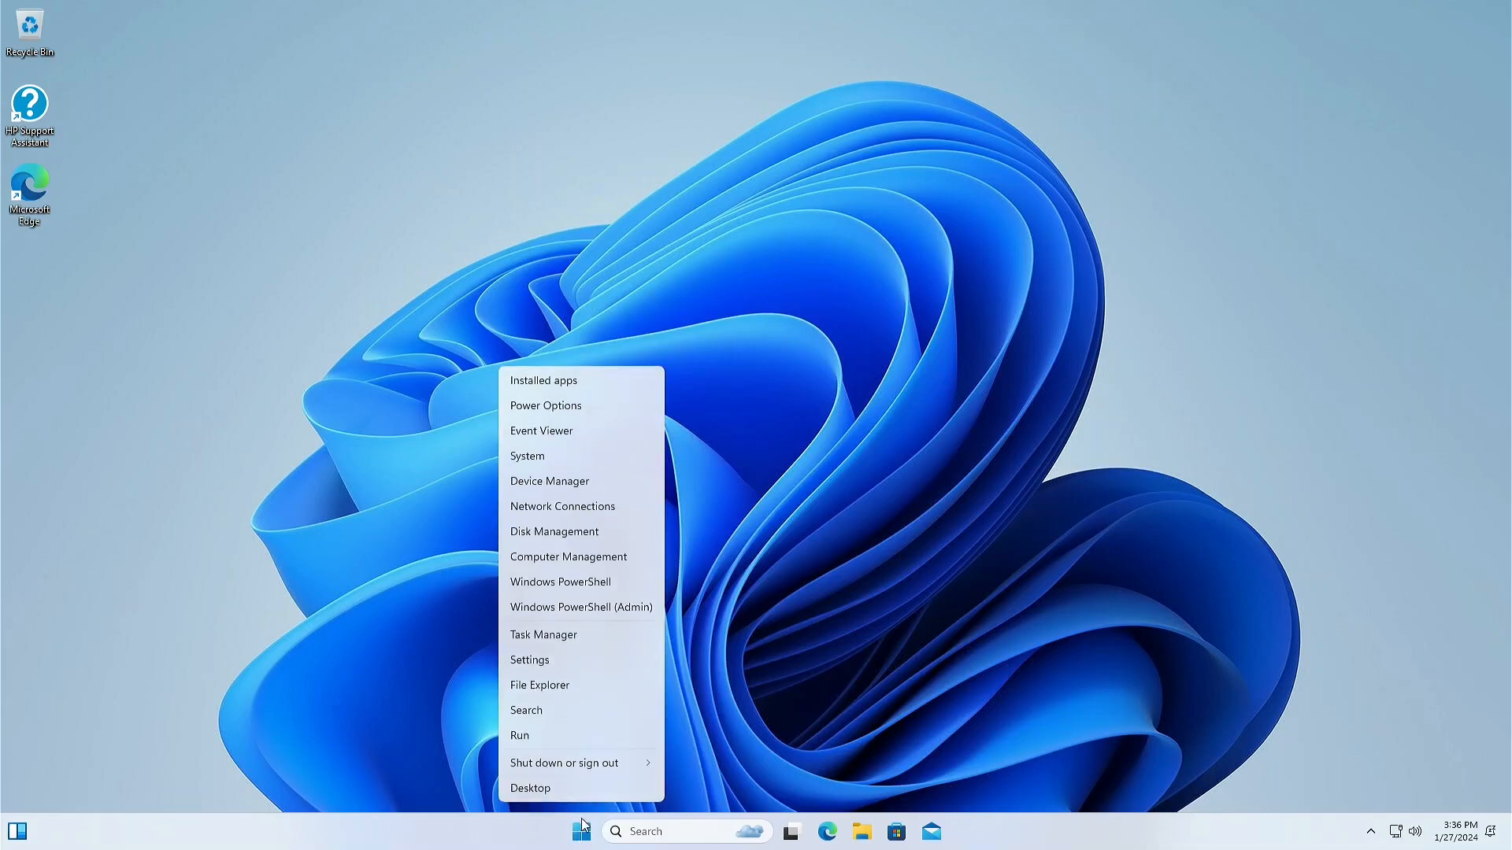
{"action": "left_click", "coordinate": [705, 718]}
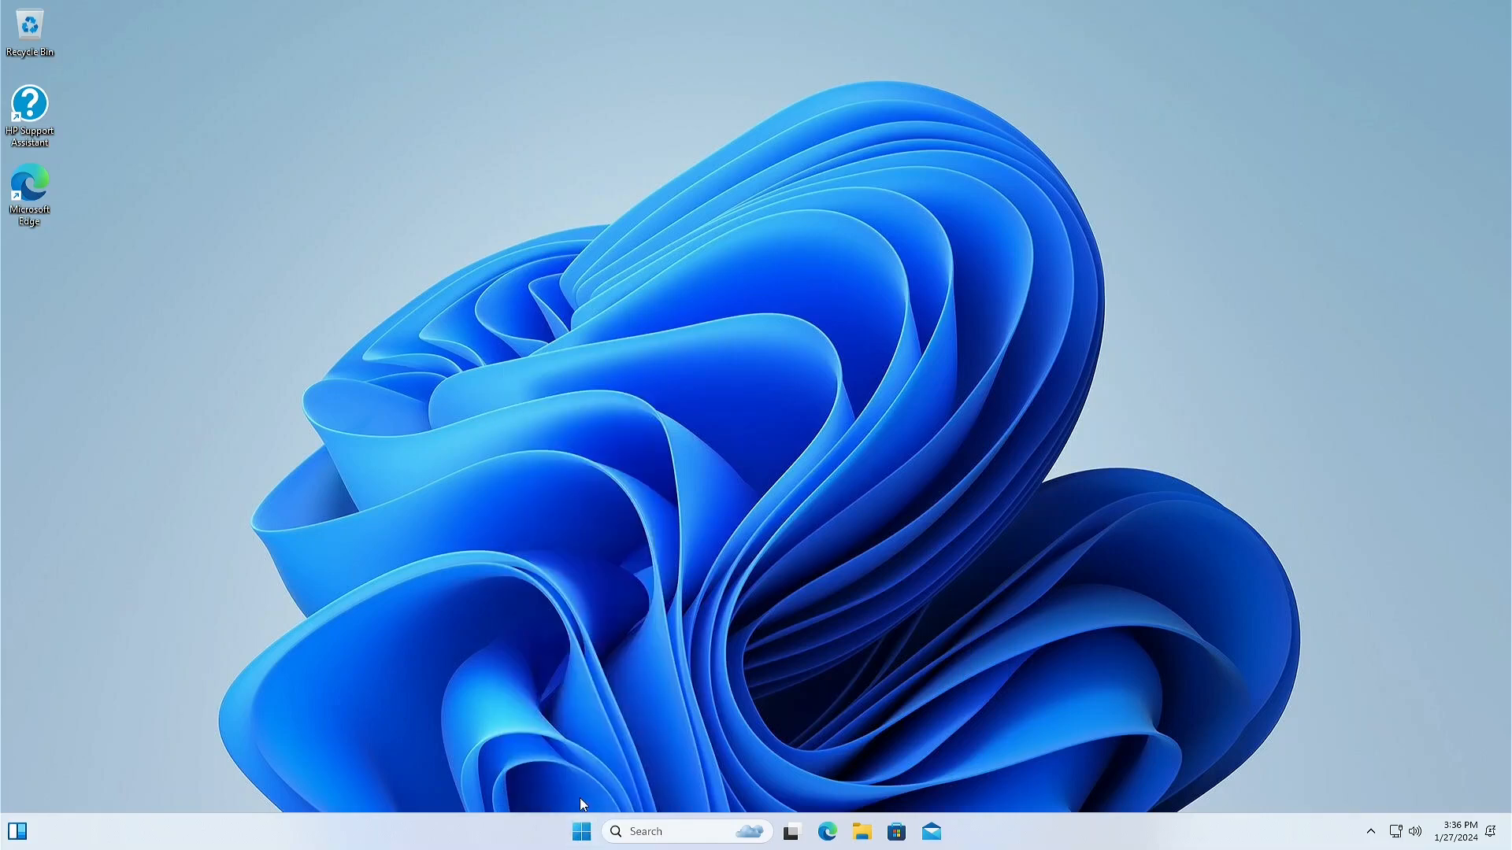
- Look through the Start menu's full list of installed apps, then close it
{"action": "left_click", "coordinate": [580, 833]}
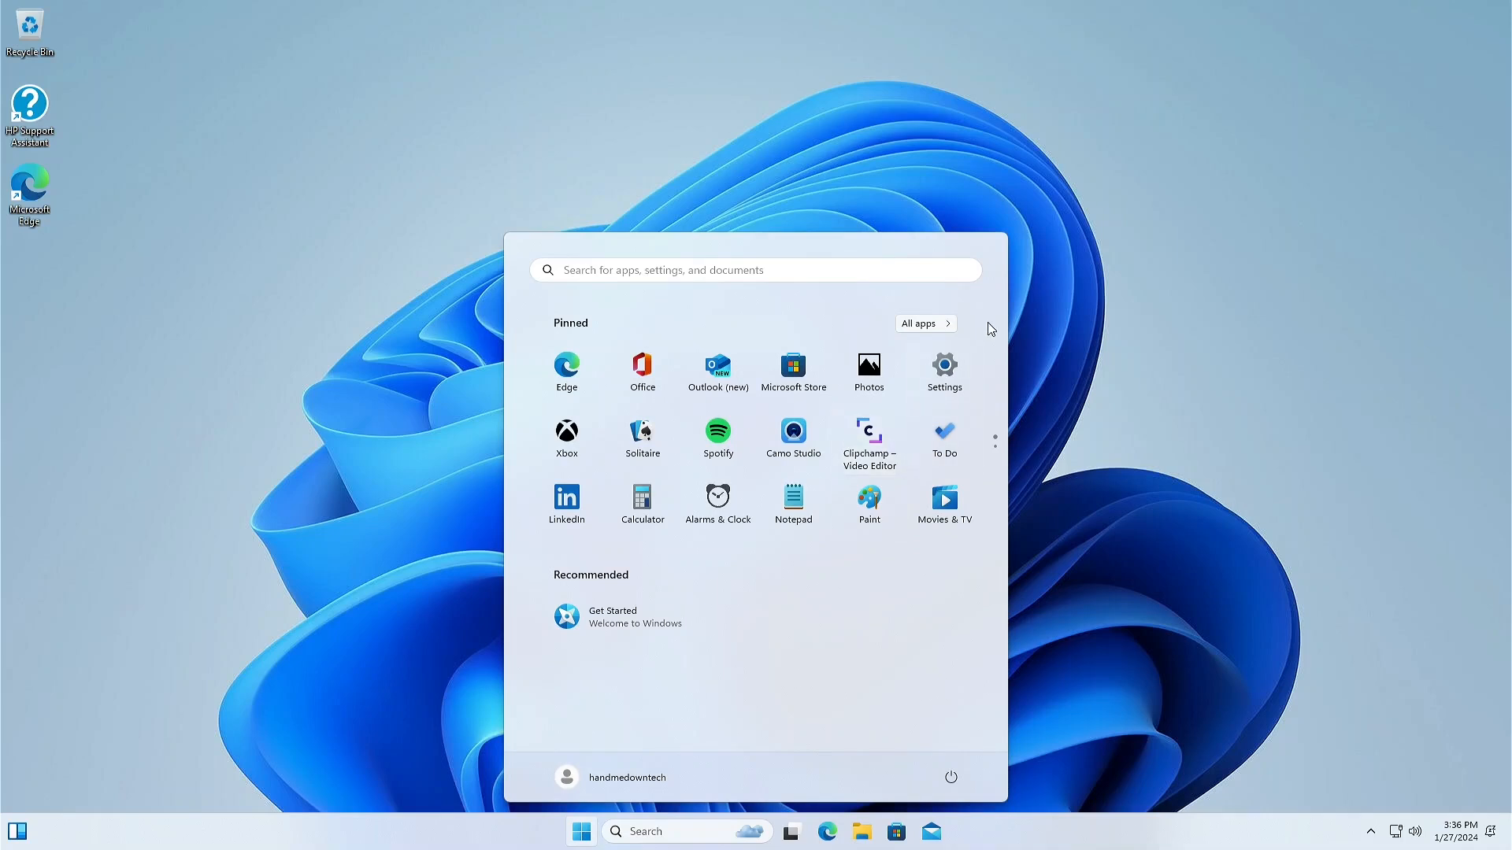
{"action": "left_click", "coordinate": [926, 324]}
{"action": "scroll", "coordinate": [749, 493], "scroll_direction": "down", "scroll_amount": 4}
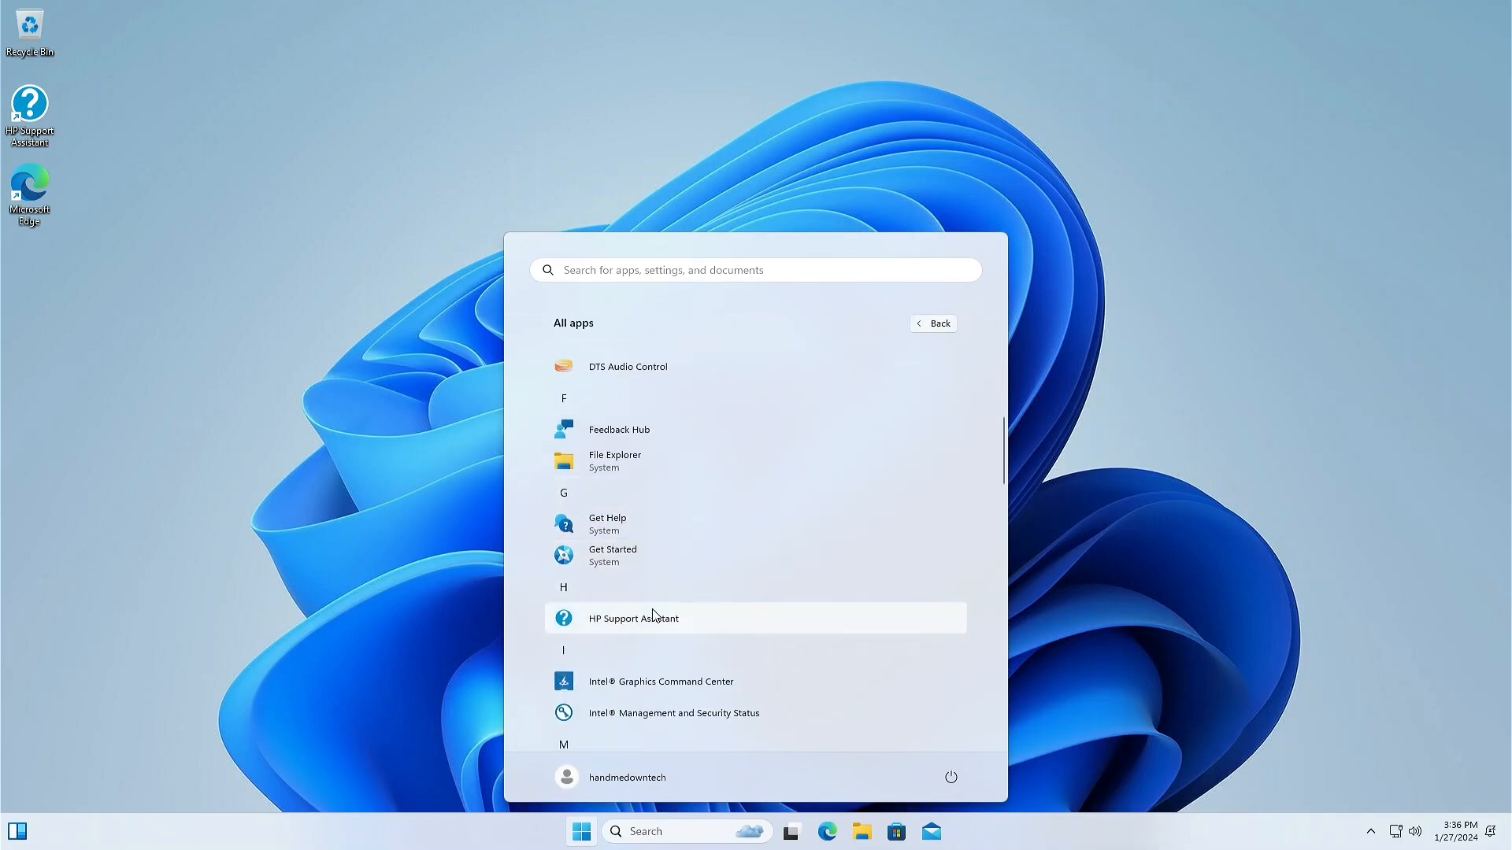
{"action": "scroll", "coordinate": [670, 616], "scroll_direction": "down", "scroll_amount": 3}
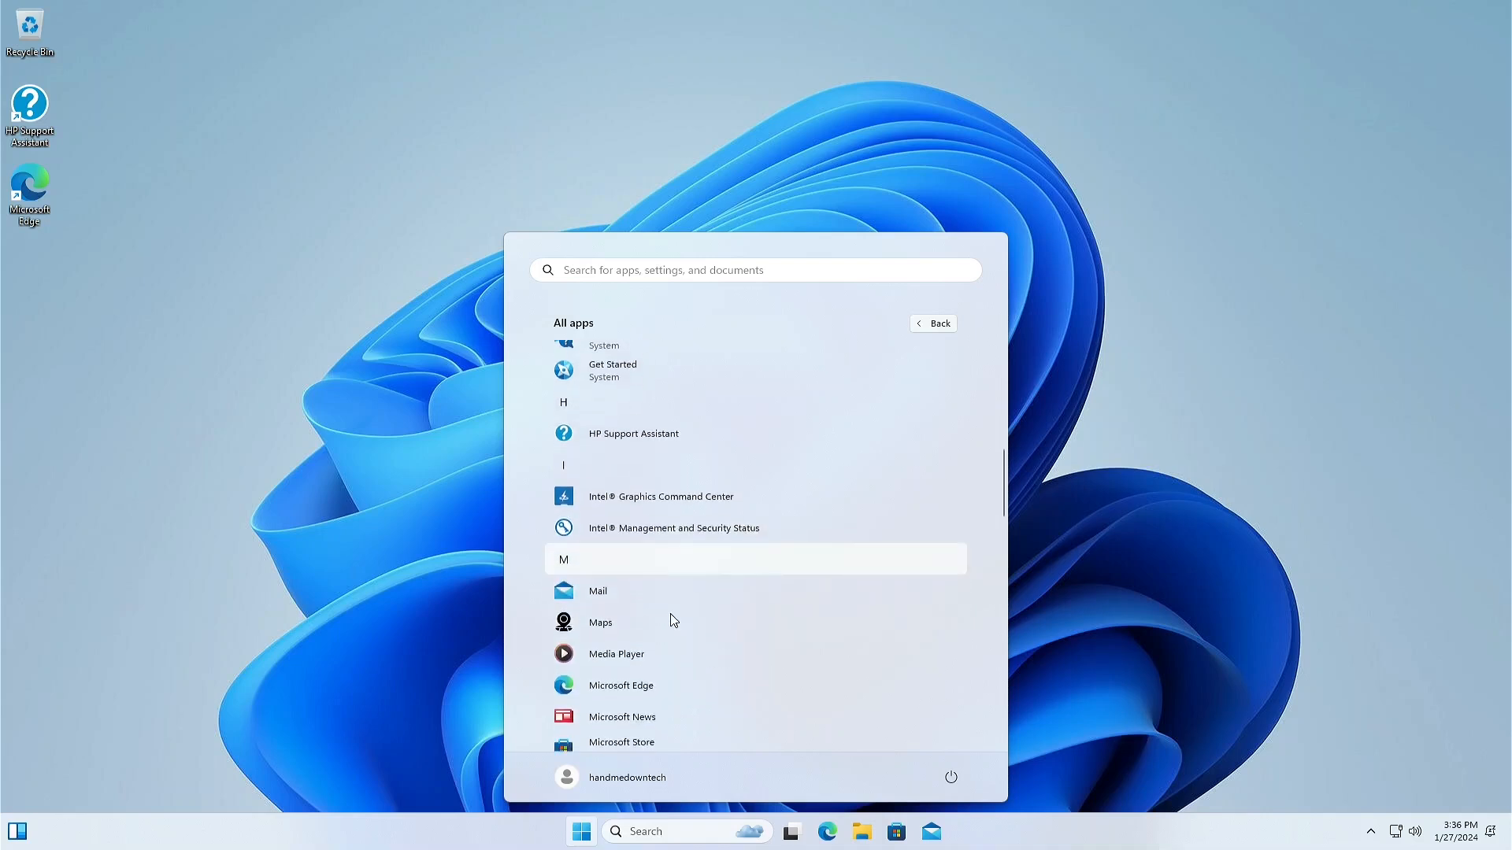
{"action": "scroll", "coordinate": [672, 622], "scroll_direction": "down", "scroll_amount": 4}
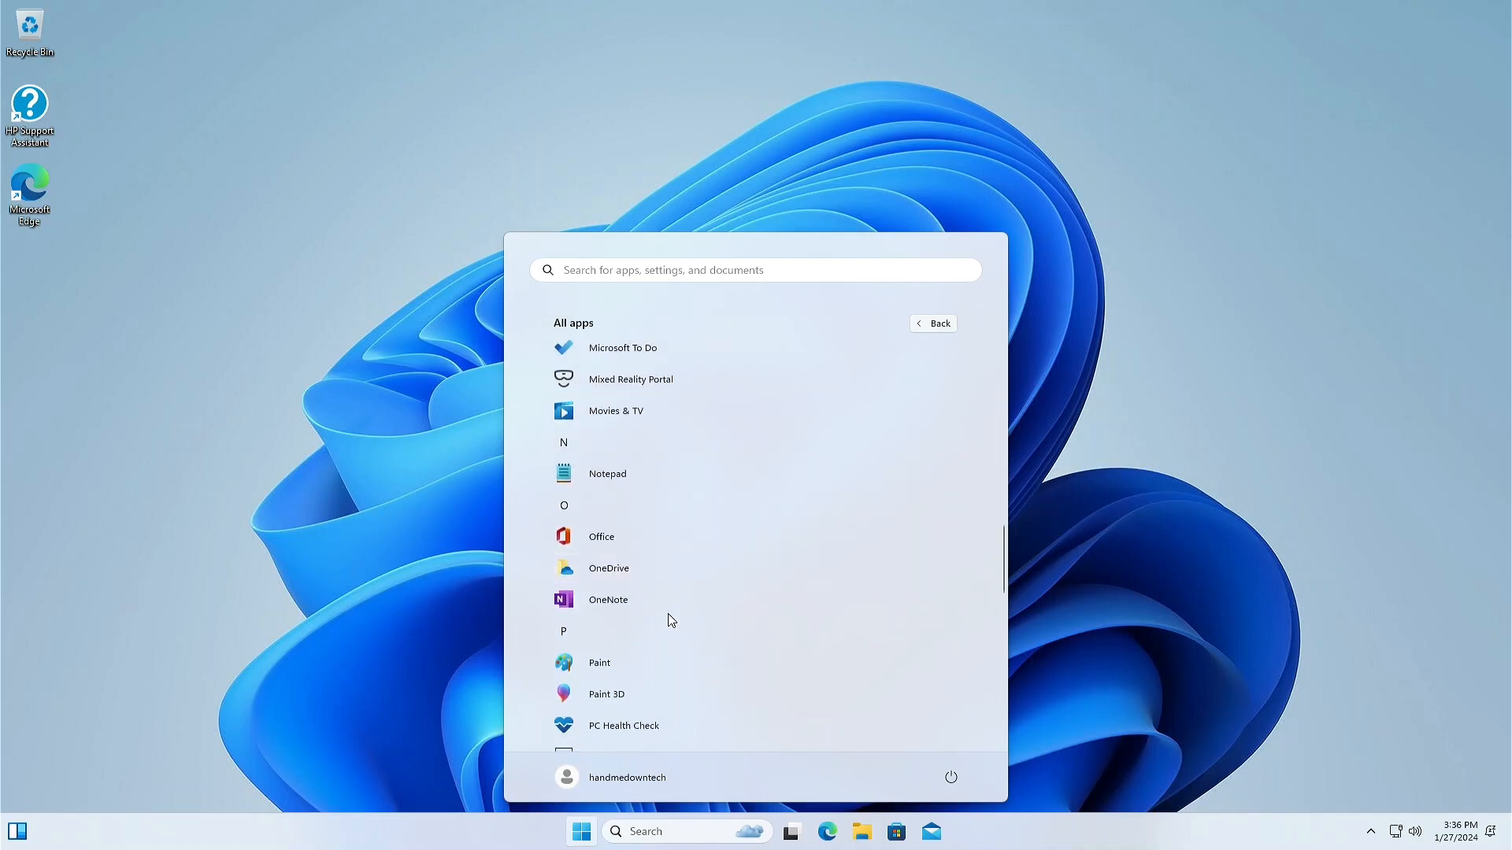
{"action": "left_click", "coordinate": [367, 616]}
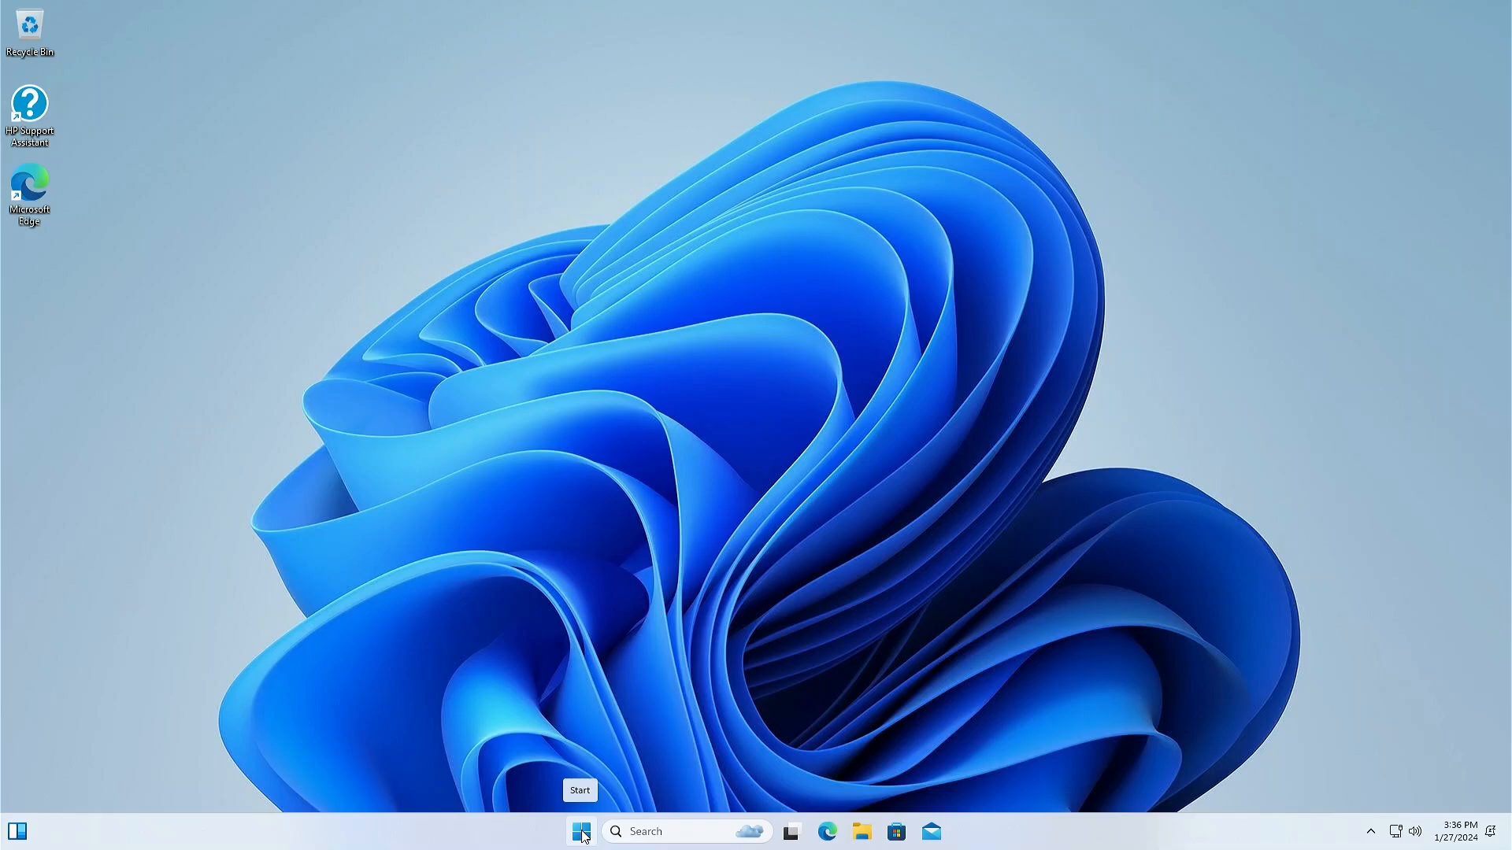
- Check the Windows Update page in Settings, then examine the device categories in Device Manager and close it
{"action": "left_click", "coordinate": [634, 834]}
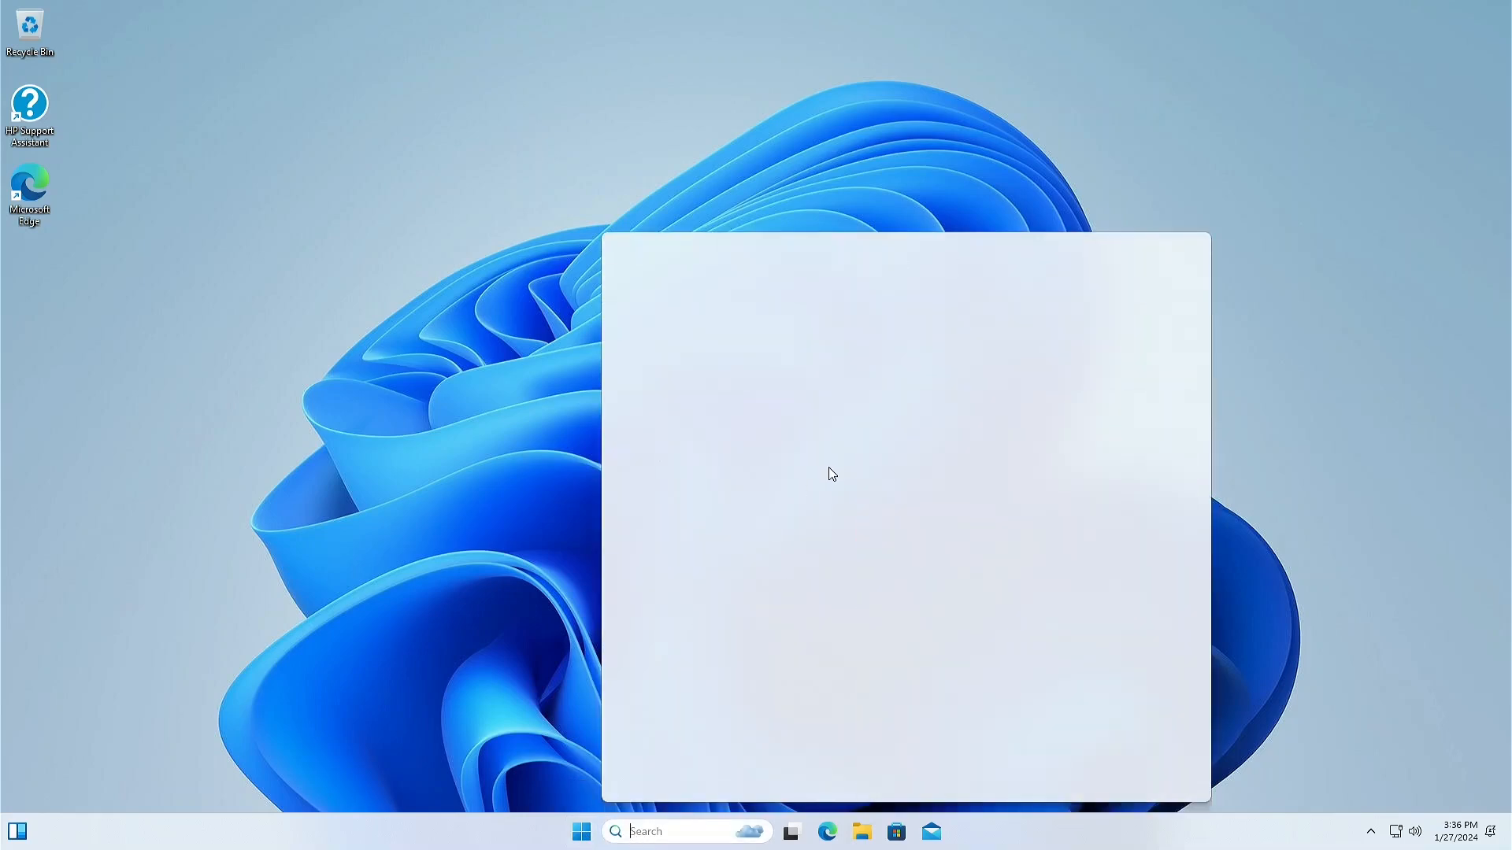
{"action": "left_click", "coordinate": [671, 482]}
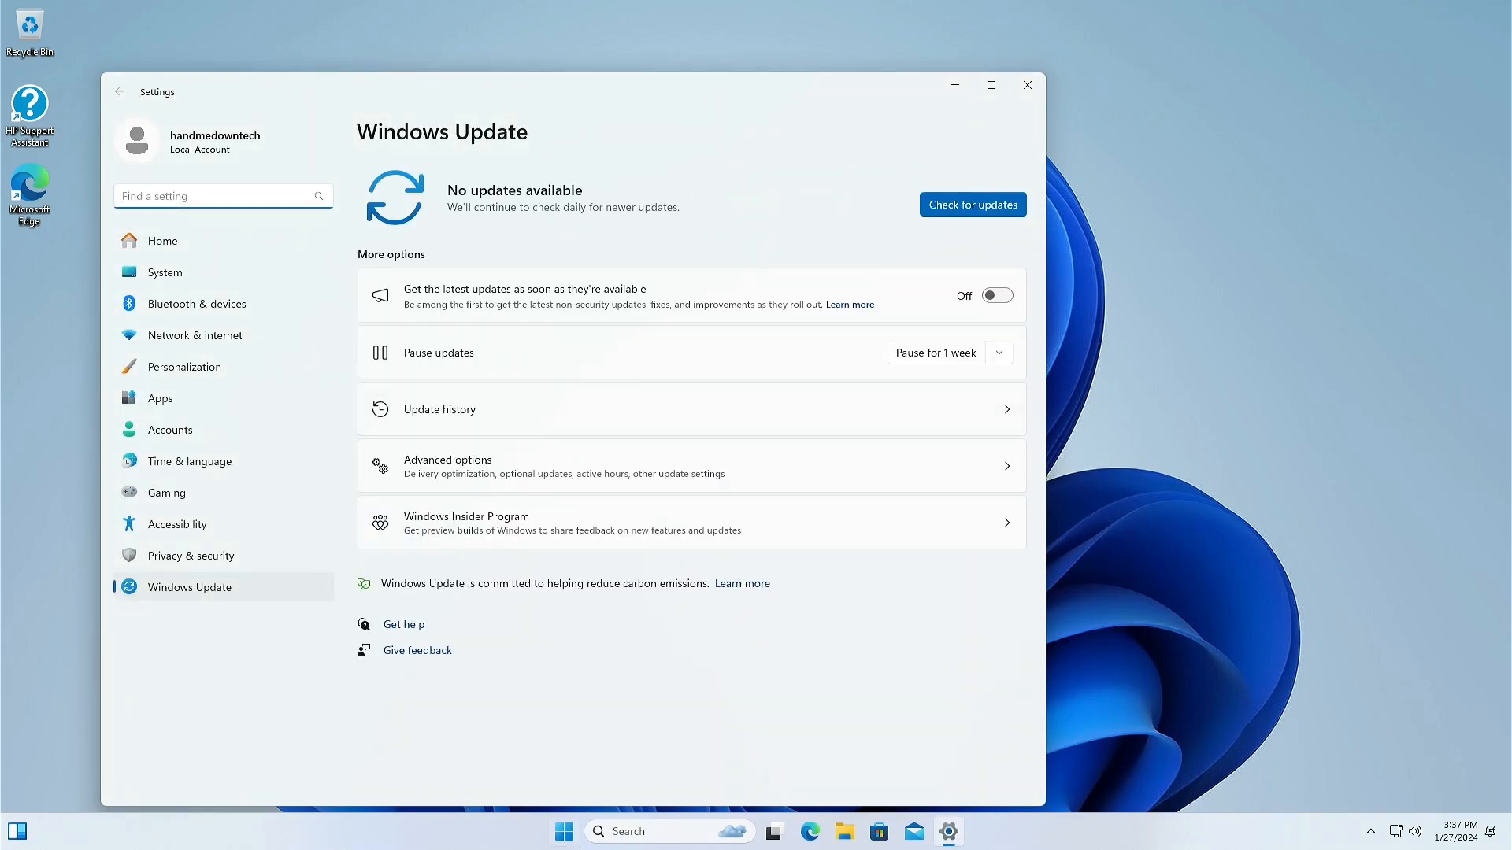
{"action": "right_click", "coordinate": [565, 830]}
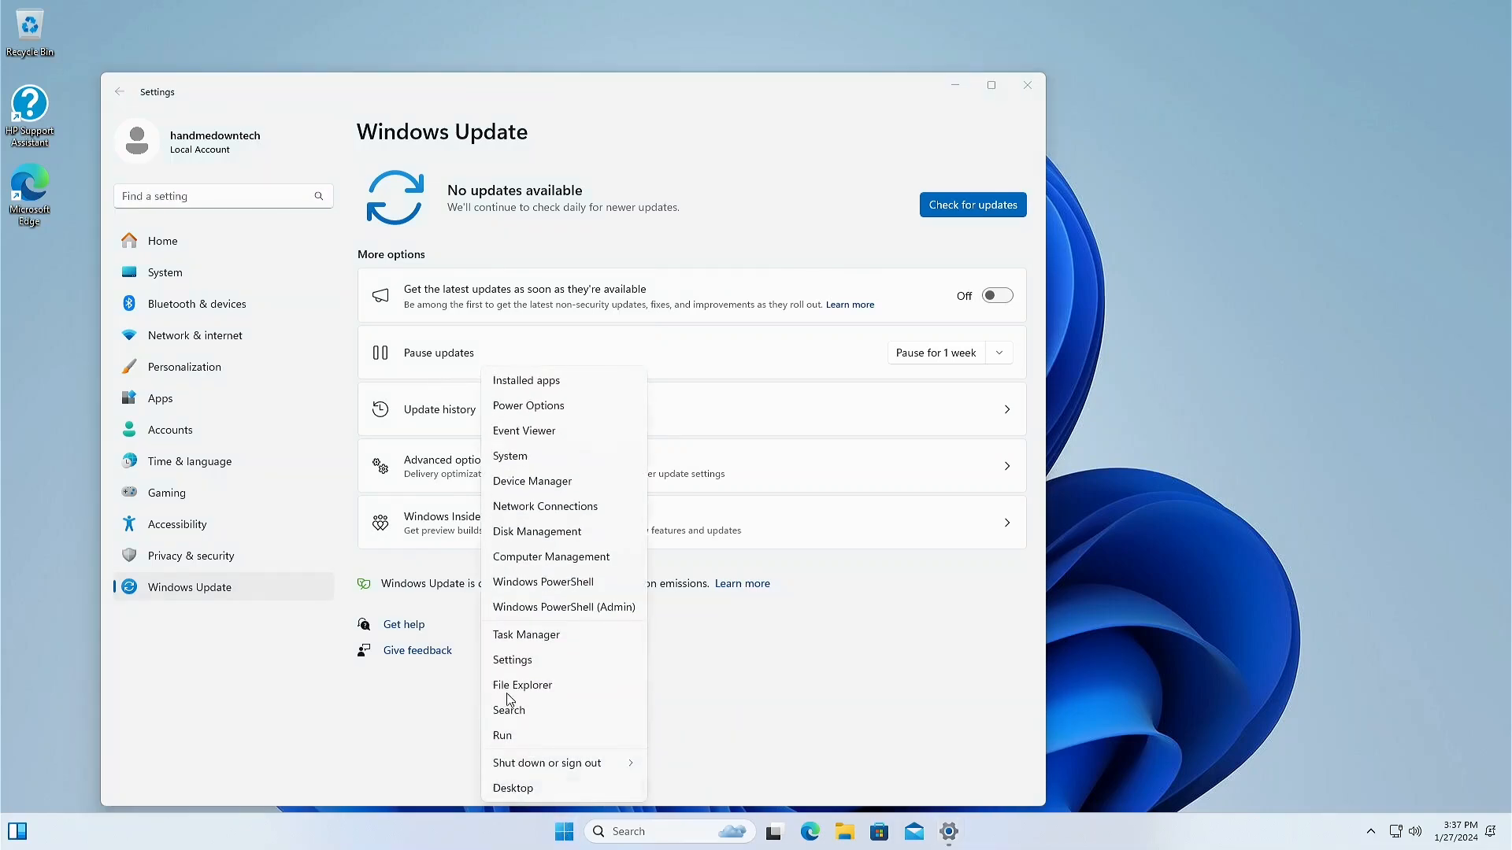
{"action": "left_click", "coordinate": [513, 482]}
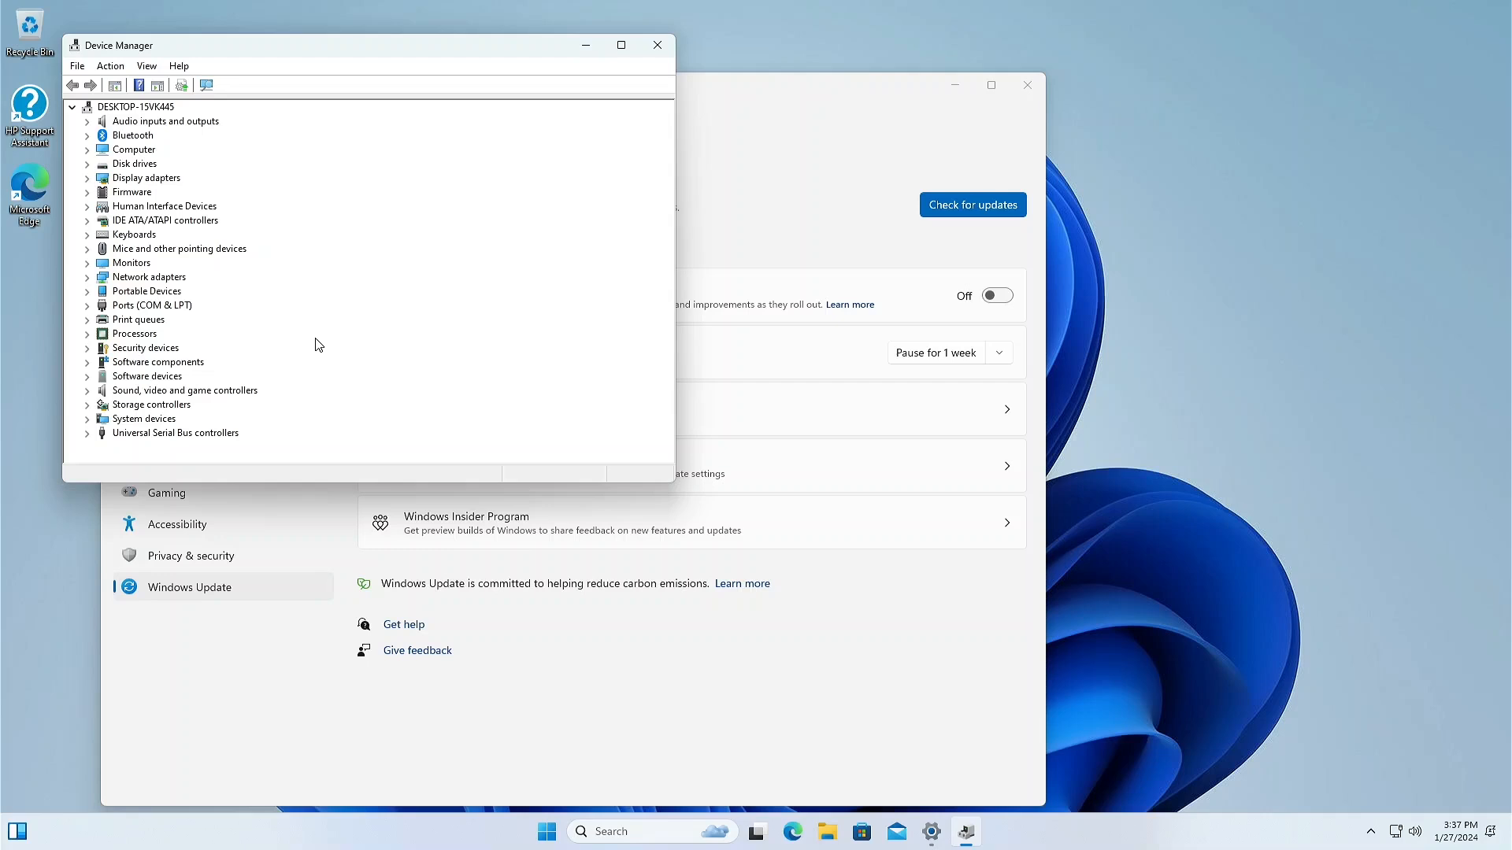
{"action": "left_click", "coordinate": [657, 45]}
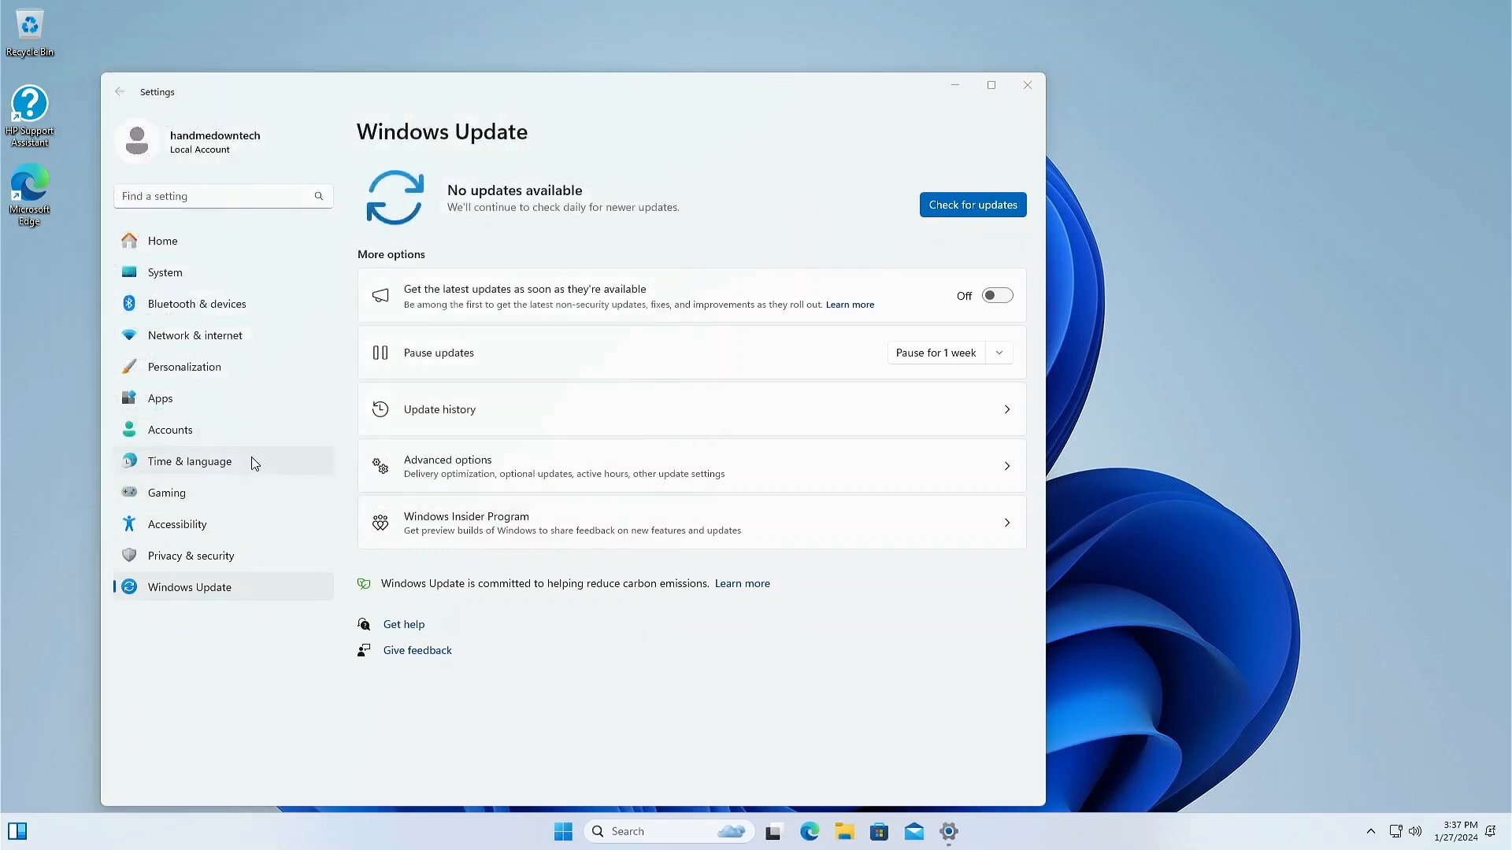
- Review the device and Windows specifications under System About, check the Windows activation state, and close Settings
{"action": "left_click", "coordinate": [163, 276]}
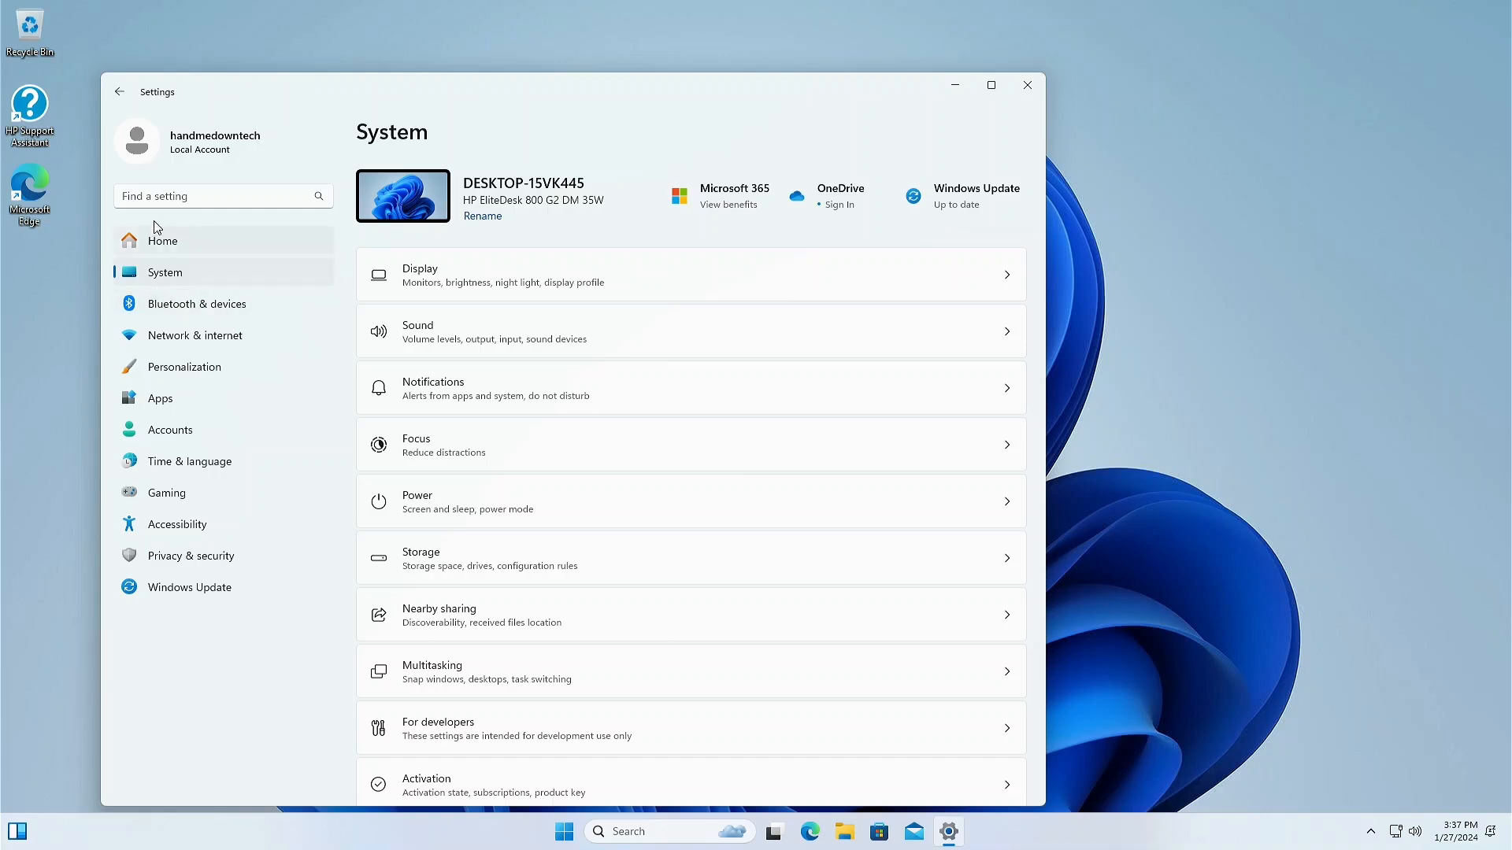
{"action": "right_click", "coordinate": [572, 834]}
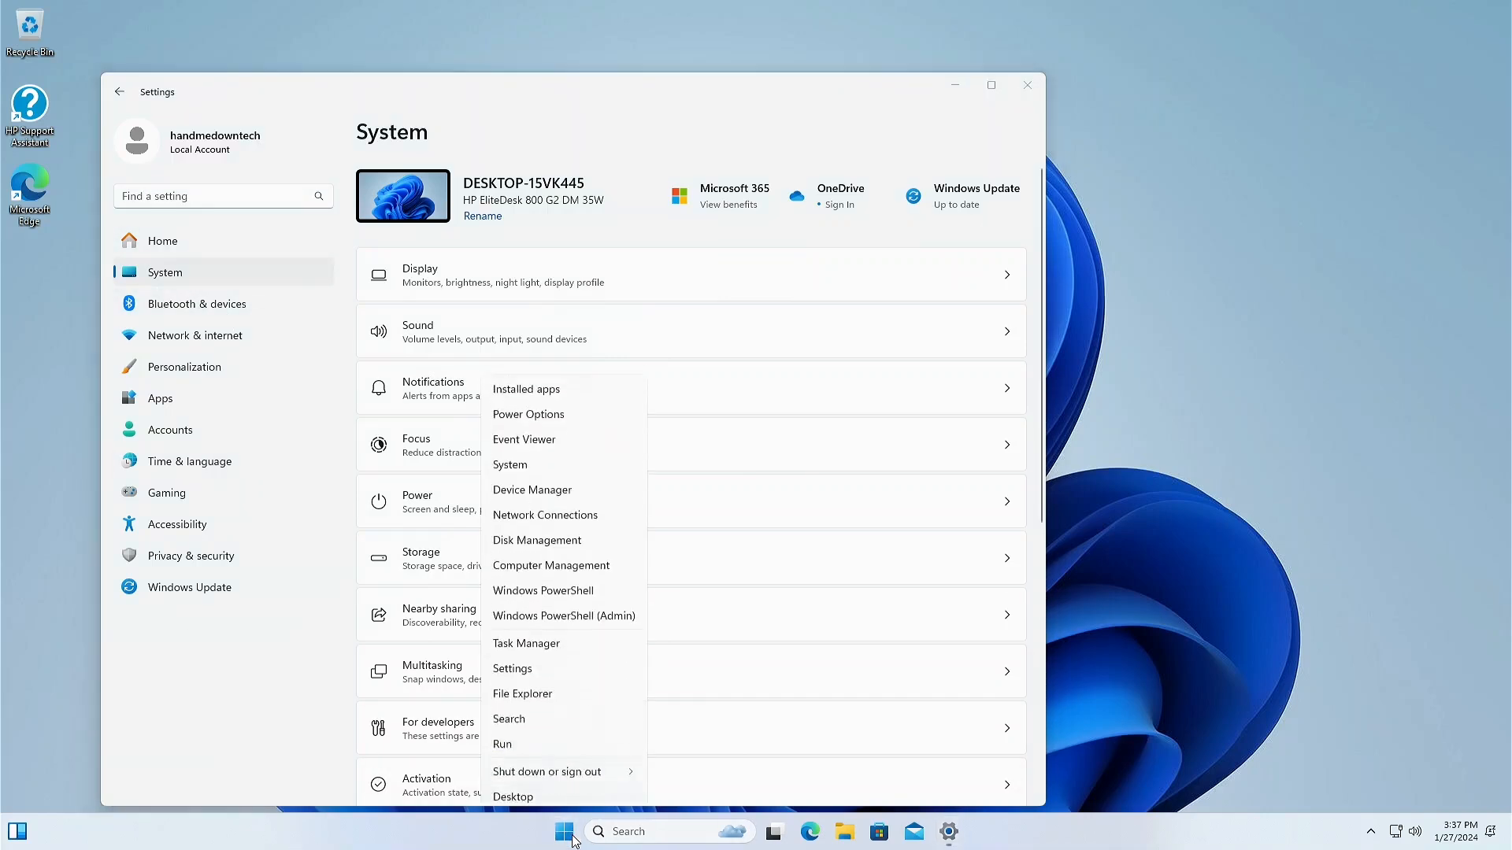
{"action": "left_click", "coordinate": [504, 458]}
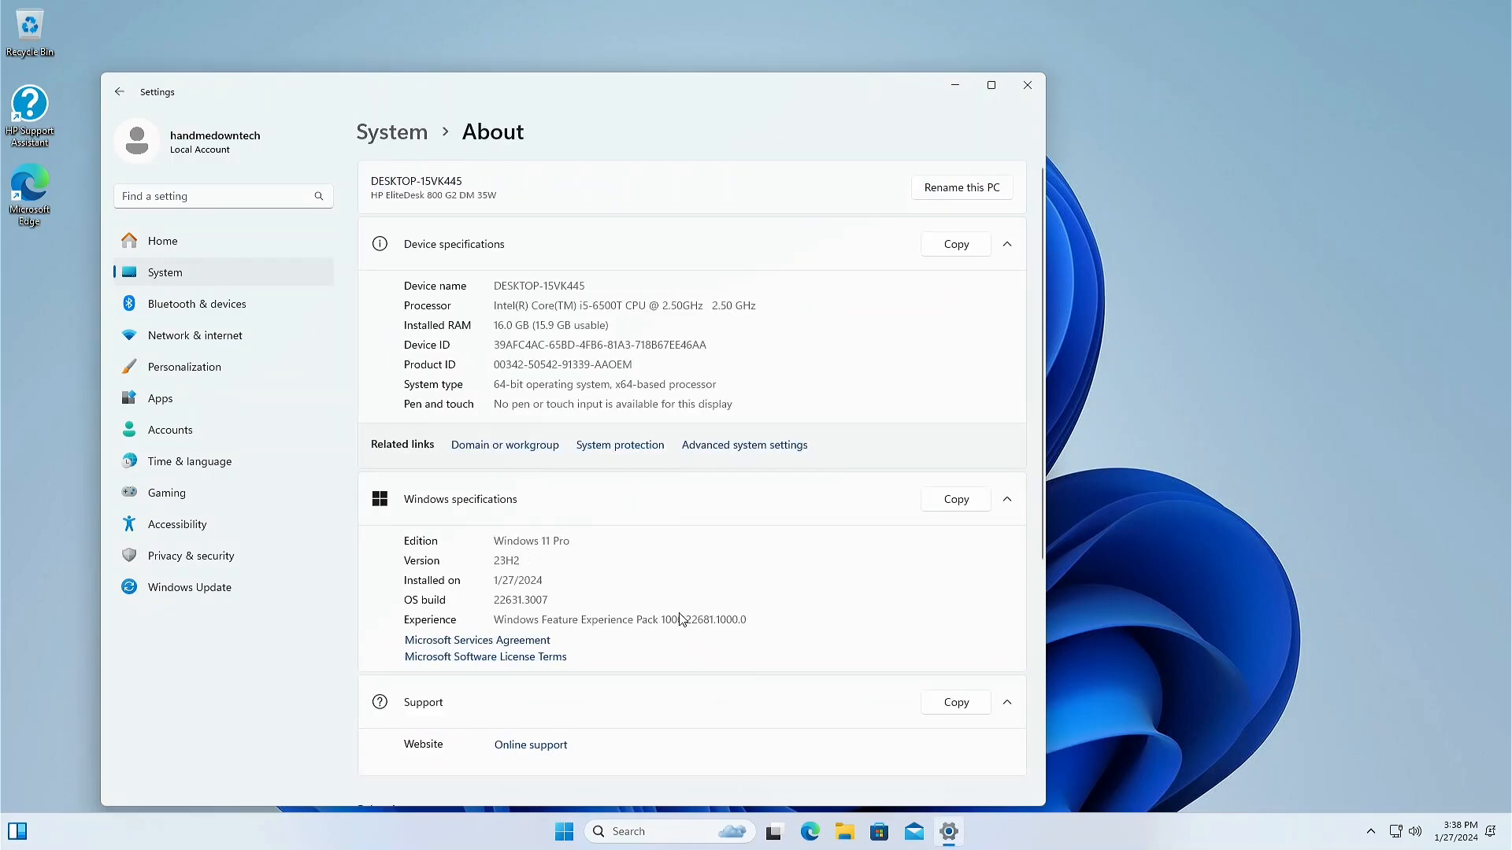
{"action": "scroll", "coordinate": [680, 613], "scroll_direction": "down", "scroll_amount": 4}
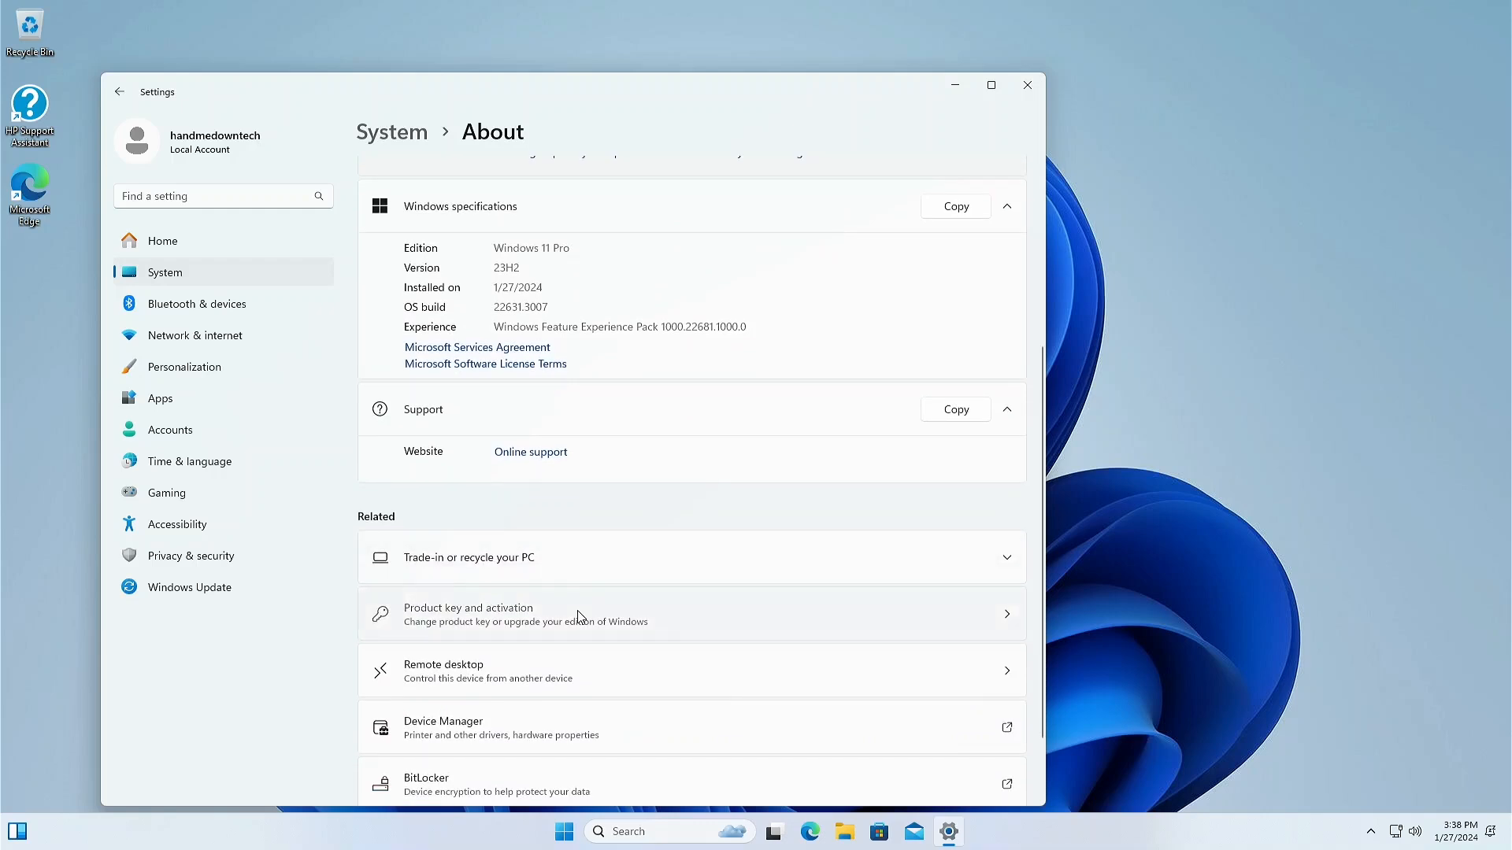
{"action": "left_click", "coordinate": [579, 617]}
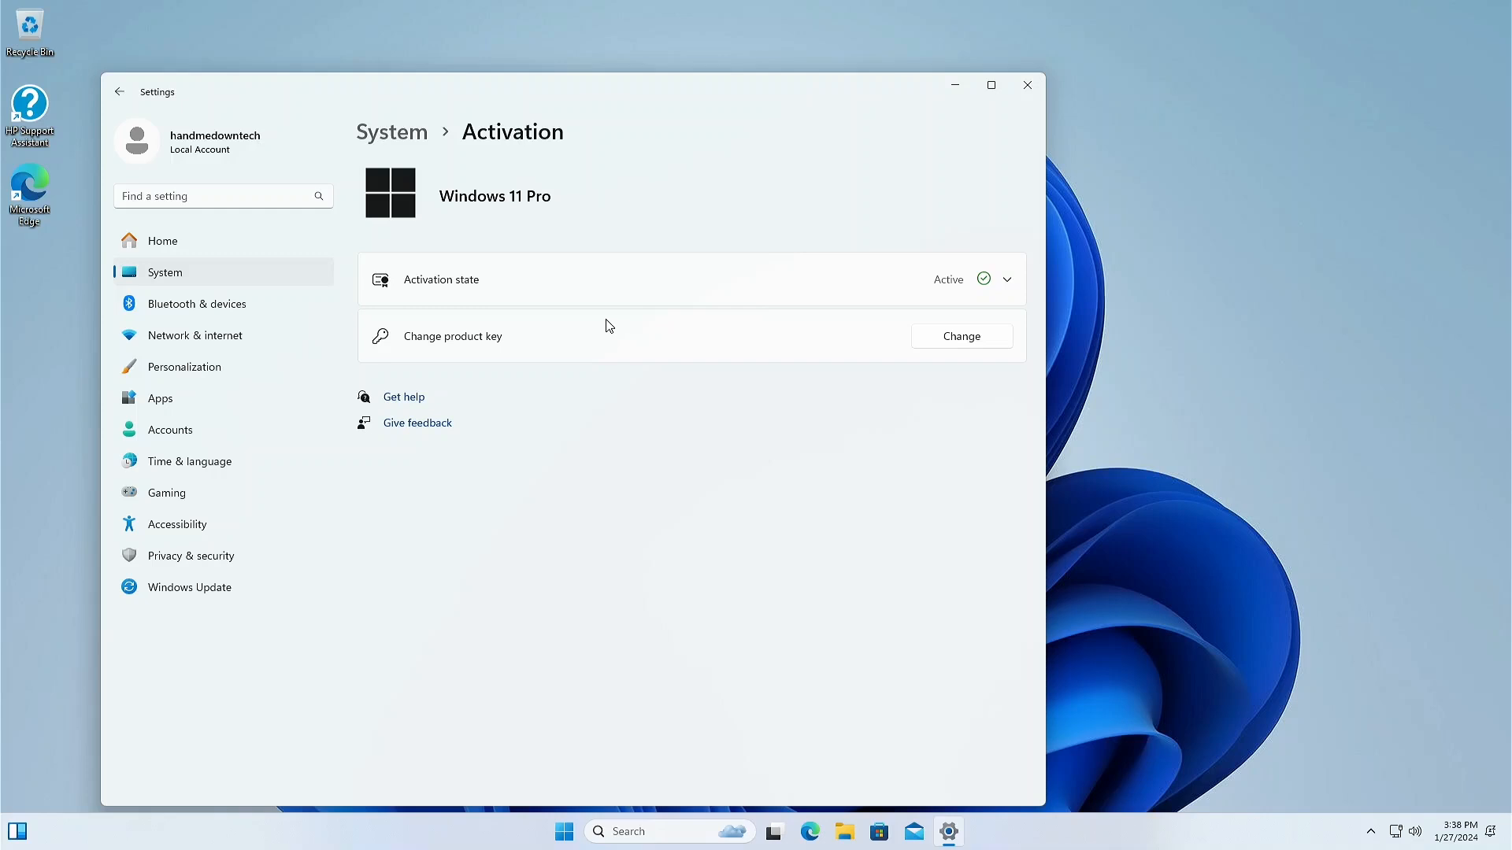
{"action": "left_click", "coordinate": [1041, 85]}
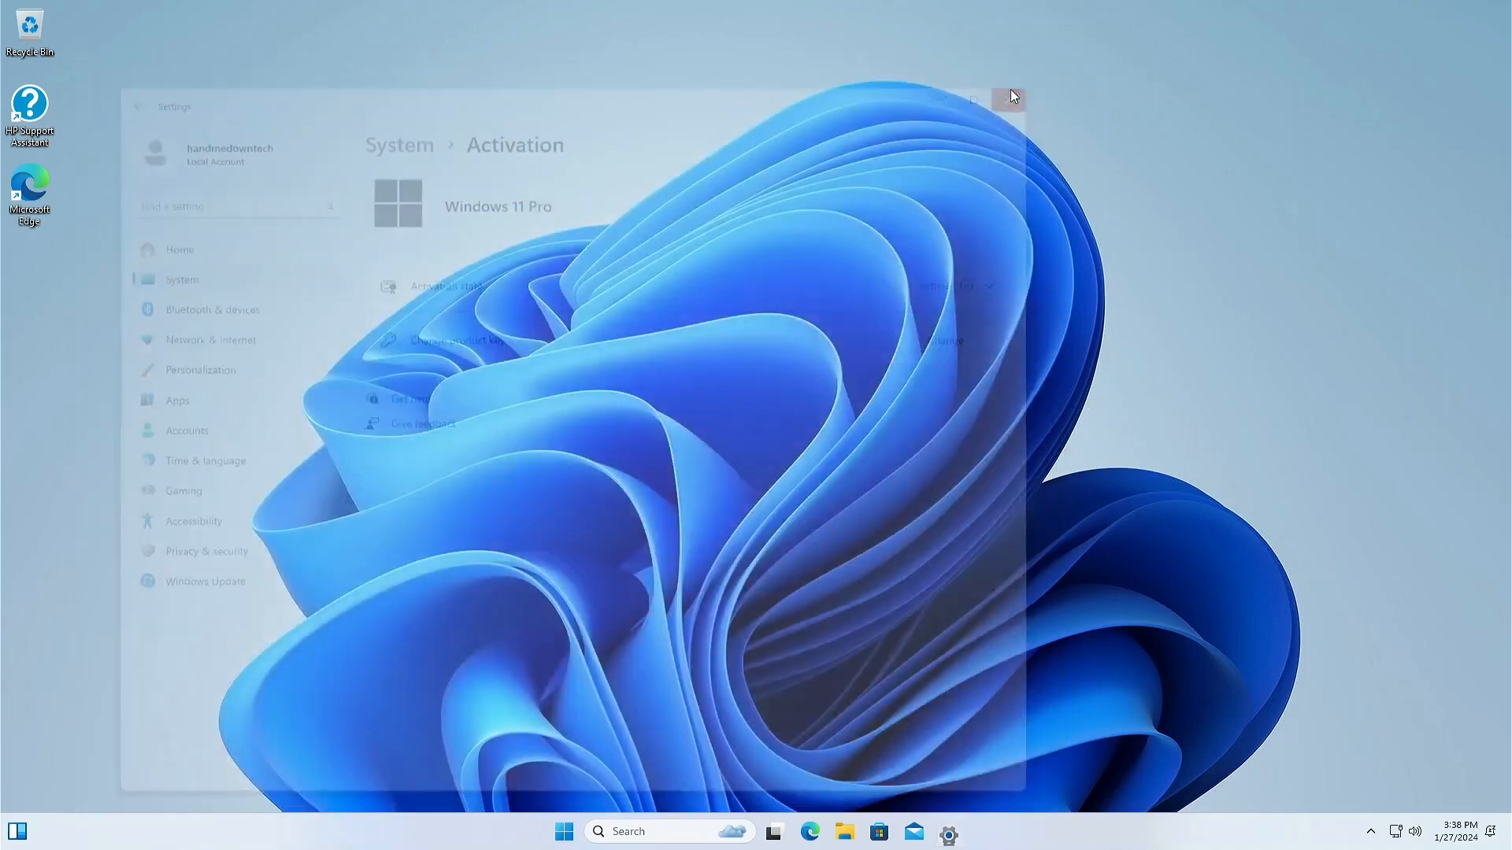